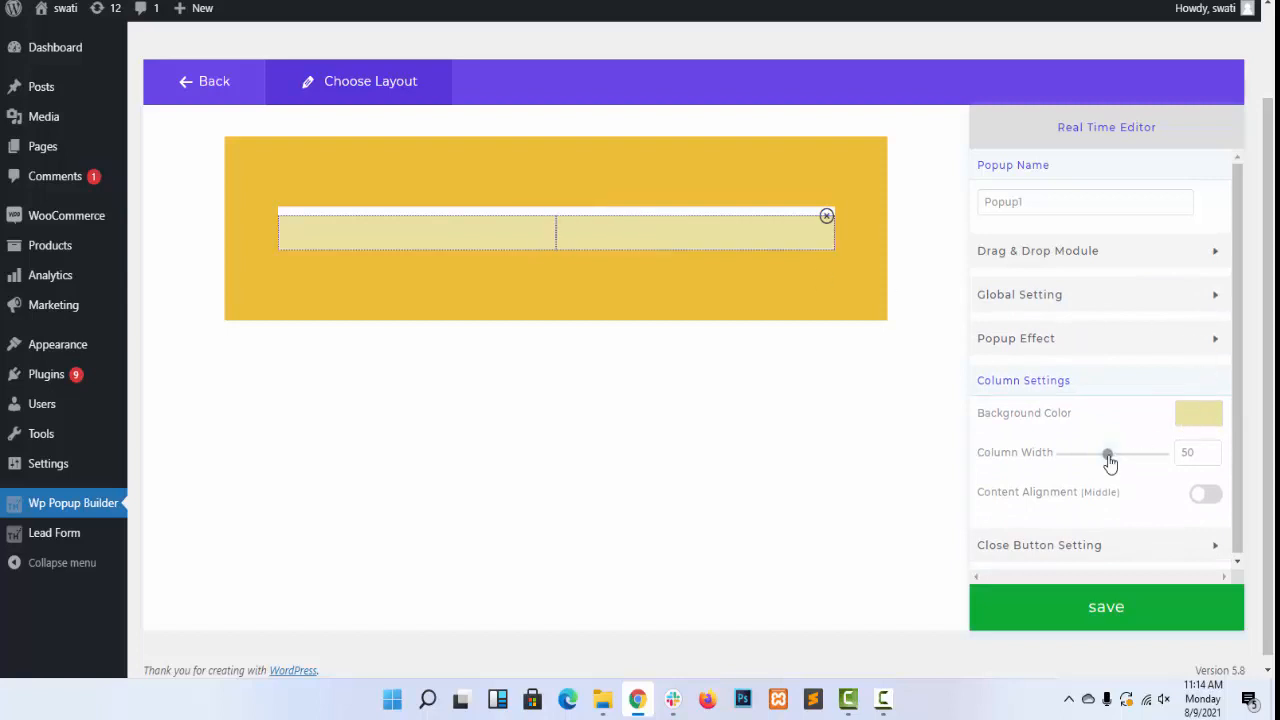
Step: Set the right column's background color to white and switch its middle content alignment setting
mouse_move(1108, 455)
mouse_down()
mouse_move(1122, 450)
mouse_move(1108, 450)
mouse_up()
click(1210, 416)
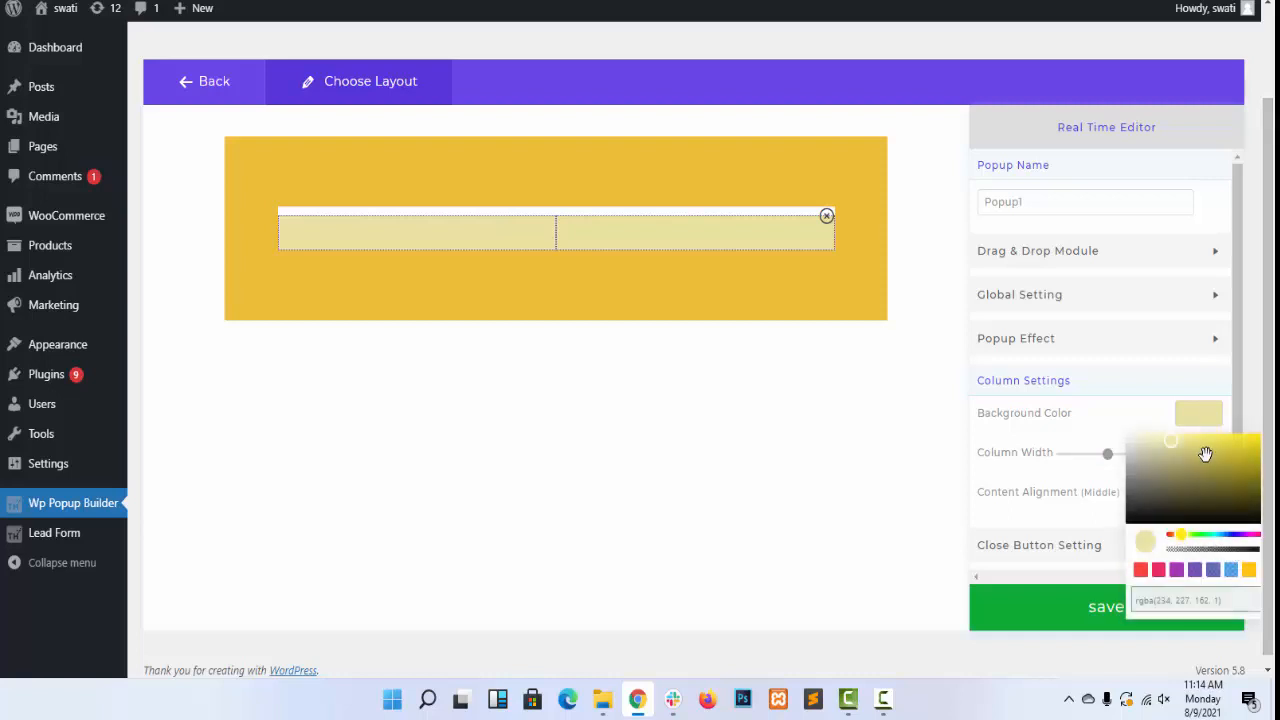
drag(1205, 455, 1108, 416)
click(1104, 386)
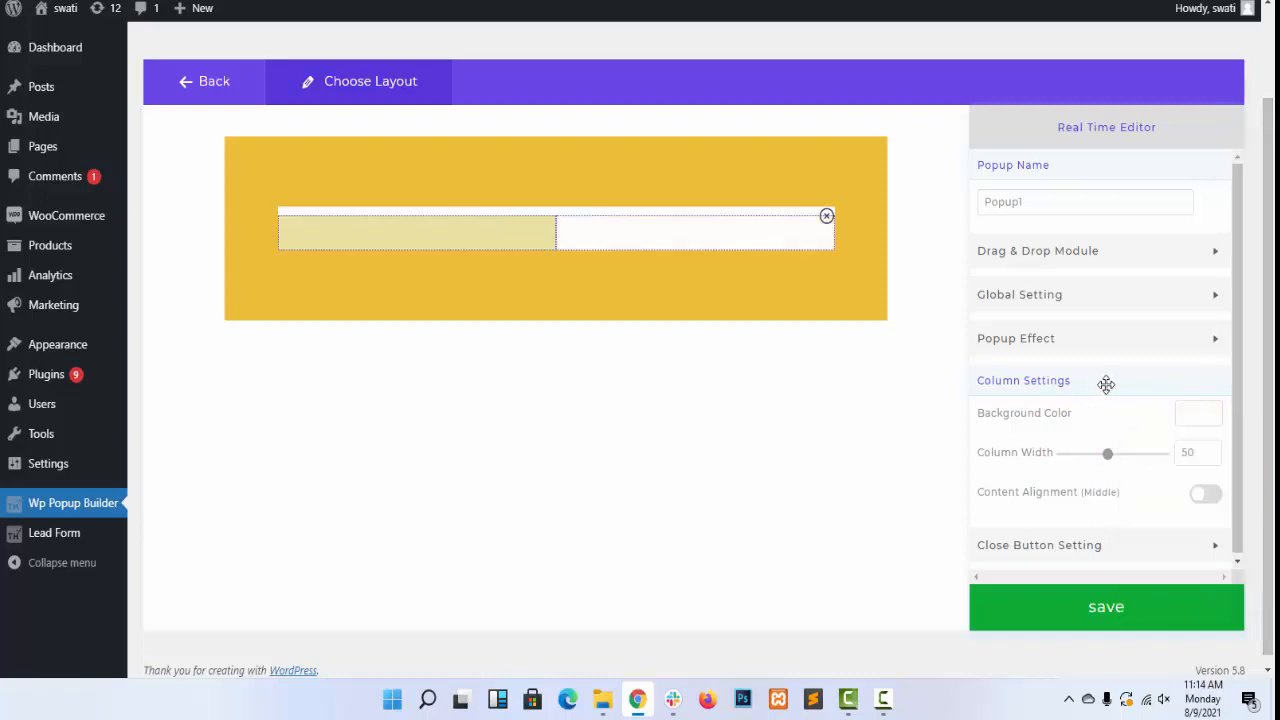
click(1208, 500)
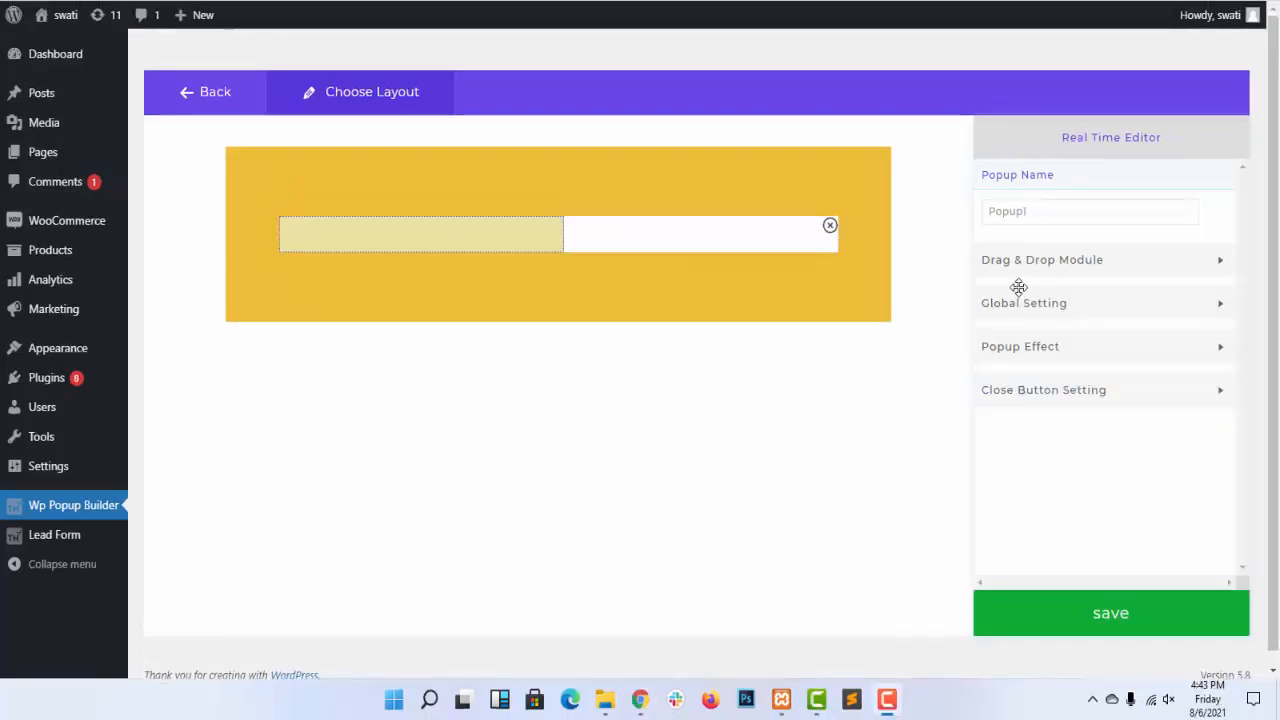
Step: Add a Text module to the popup's right column with the title "Order Your Meal Now"
click(1040, 261)
drag(1102, 318, 708, 234)
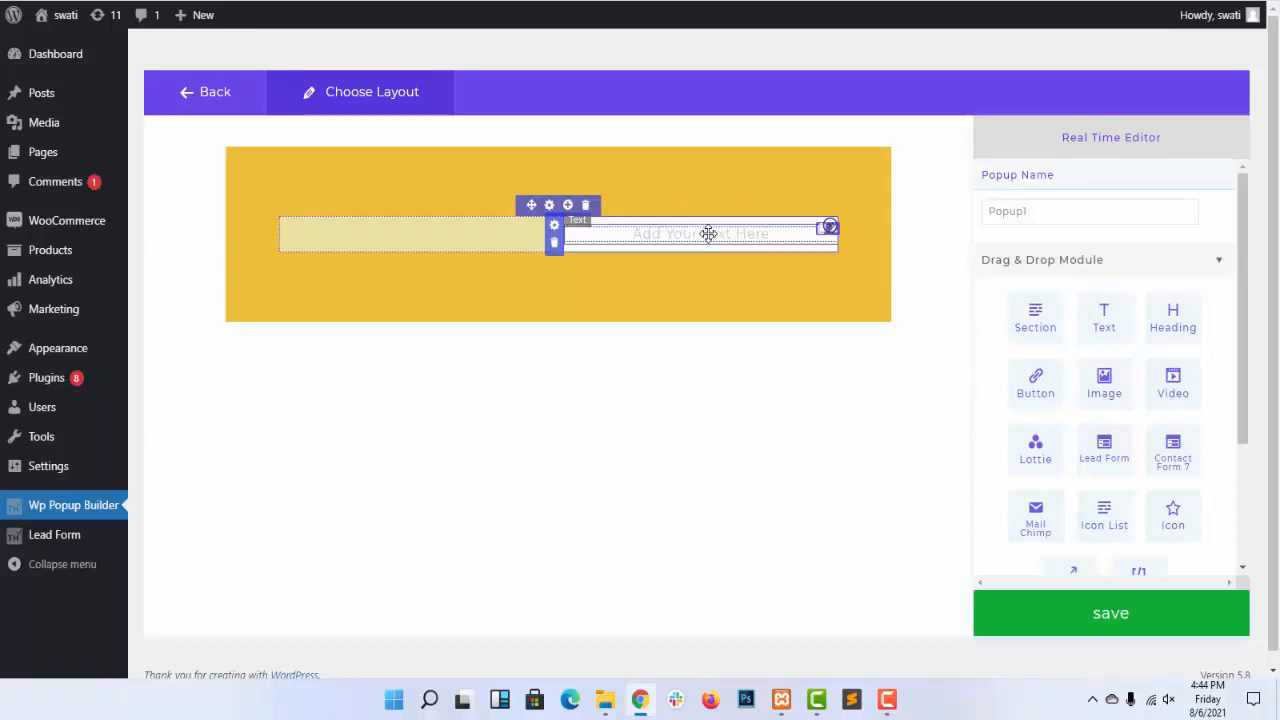
click(708, 240)
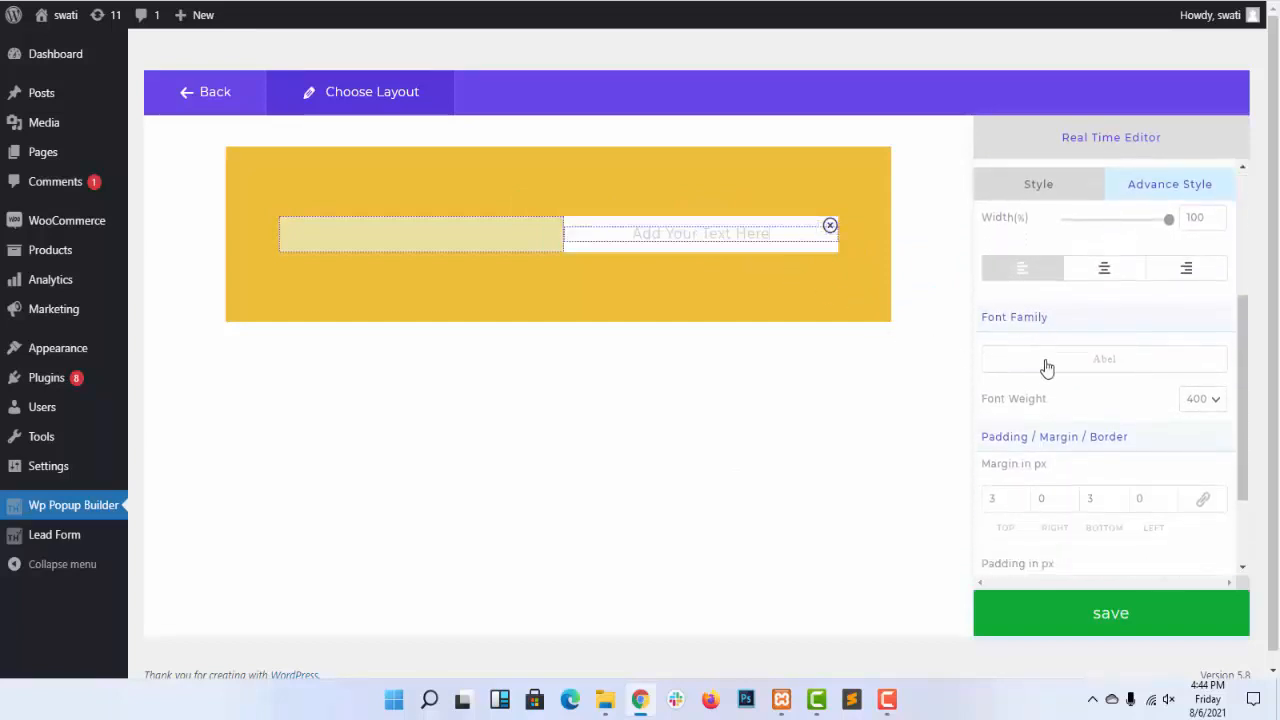
click(1040, 186)
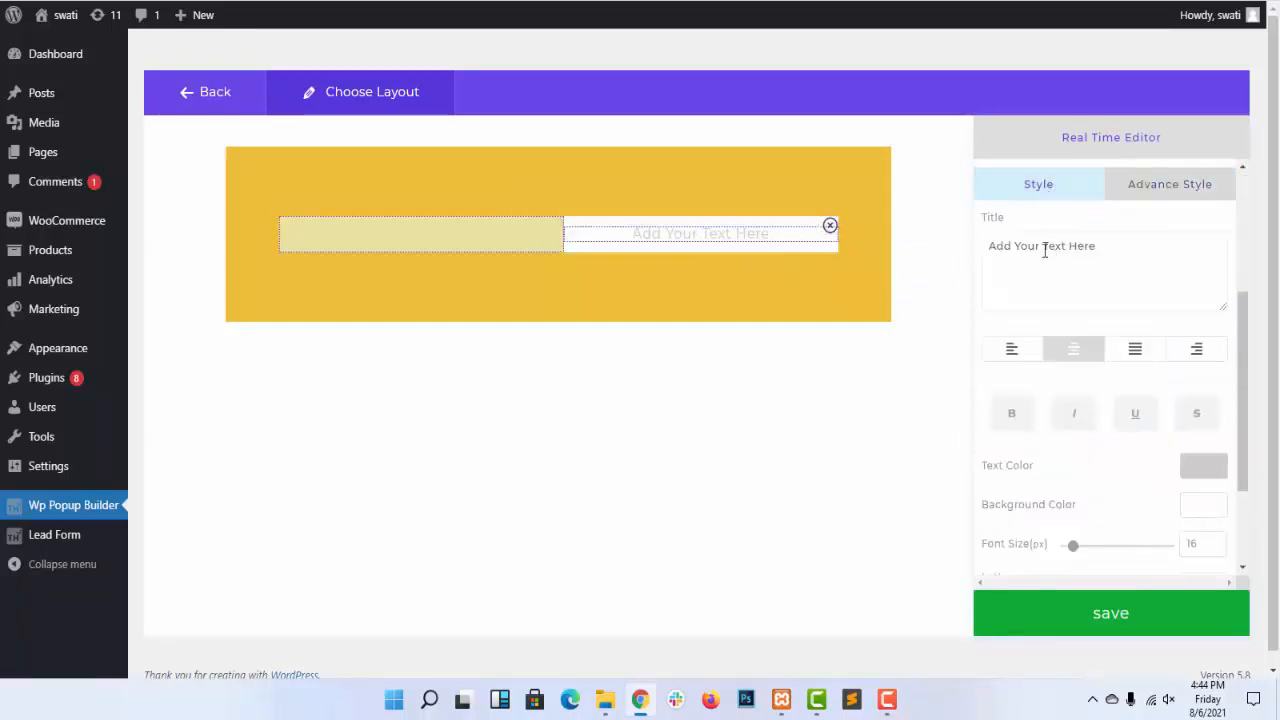
triple_click(1044, 250)
text(o)
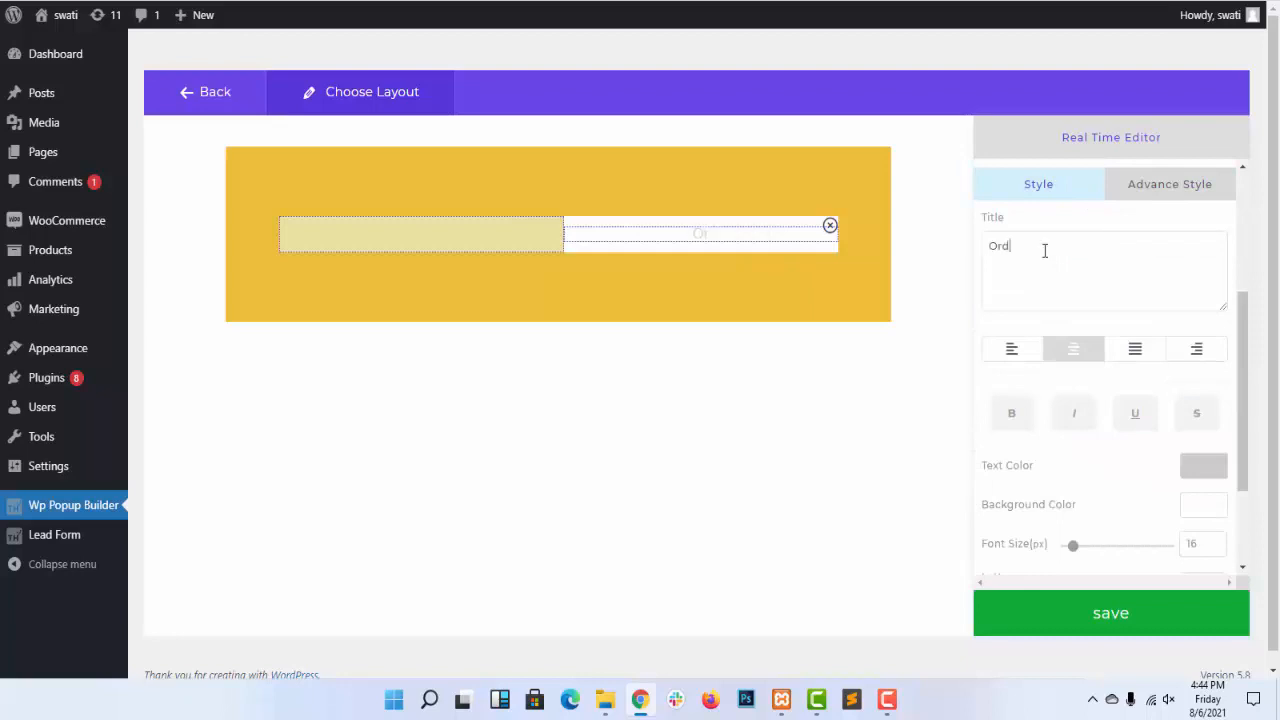
text(rder Your Meal Now)
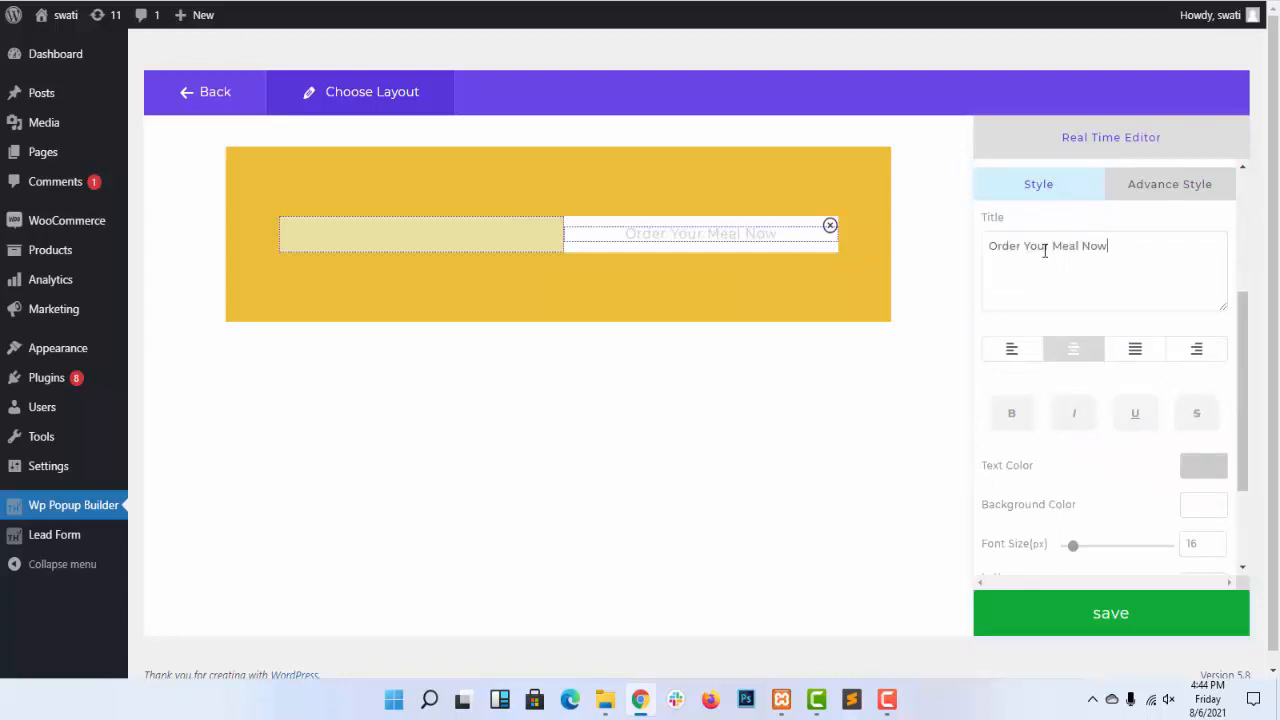
Step: Make the "Order Your Meal Now" text bold and black with a font size of 23 px
click(1011, 415)
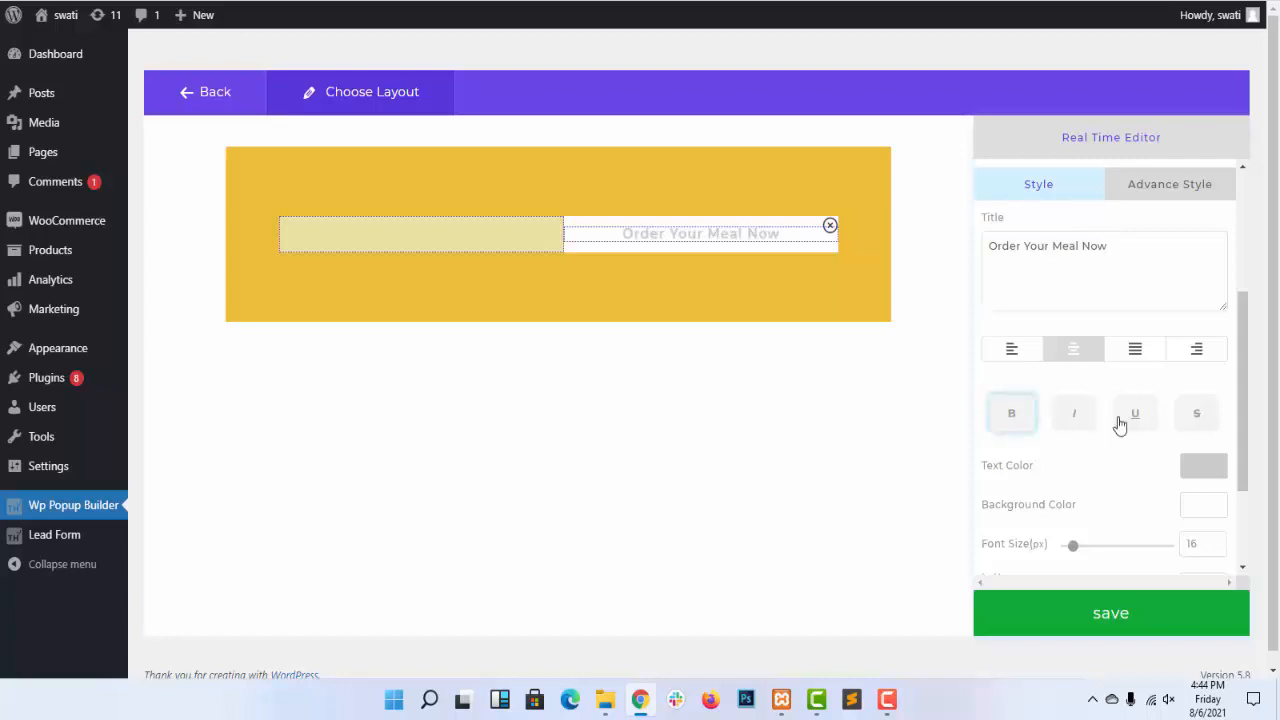
scroll(1120, 426, down, 3)
click(1208, 336)
drag(1177, 405, 1125, 448)
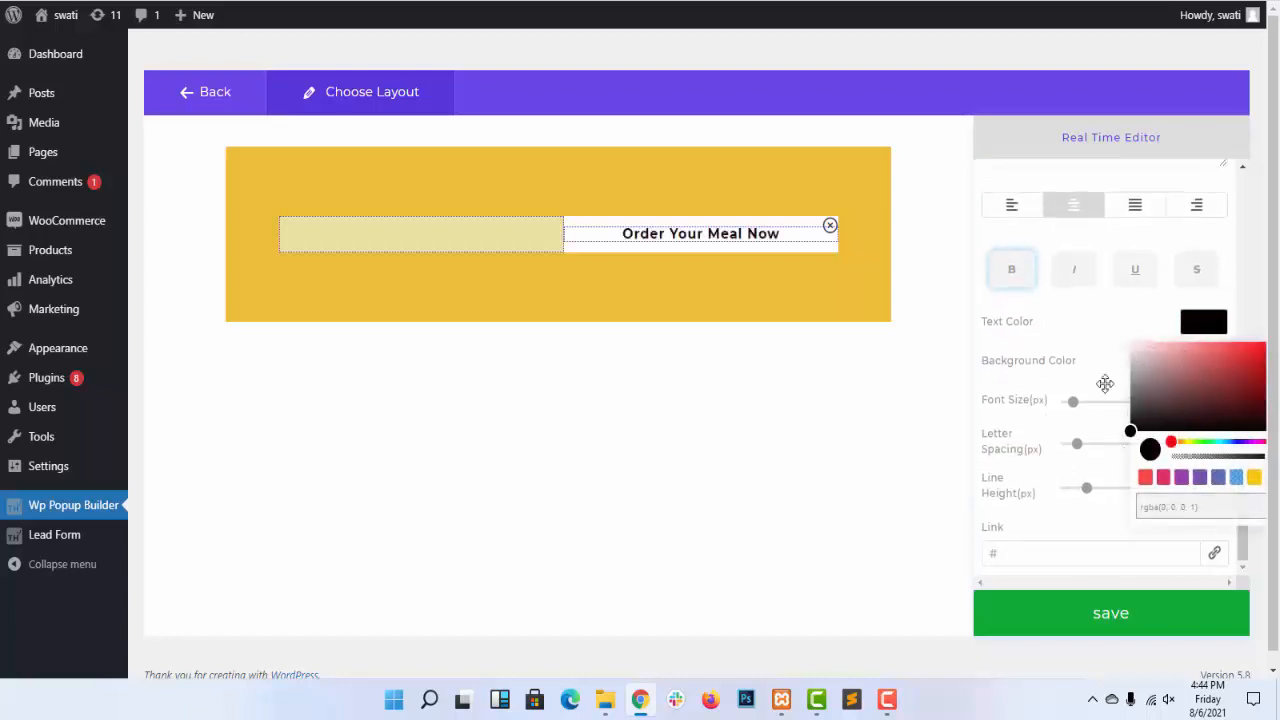
click(1098, 373)
drag(1074, 402, 1082, 402)
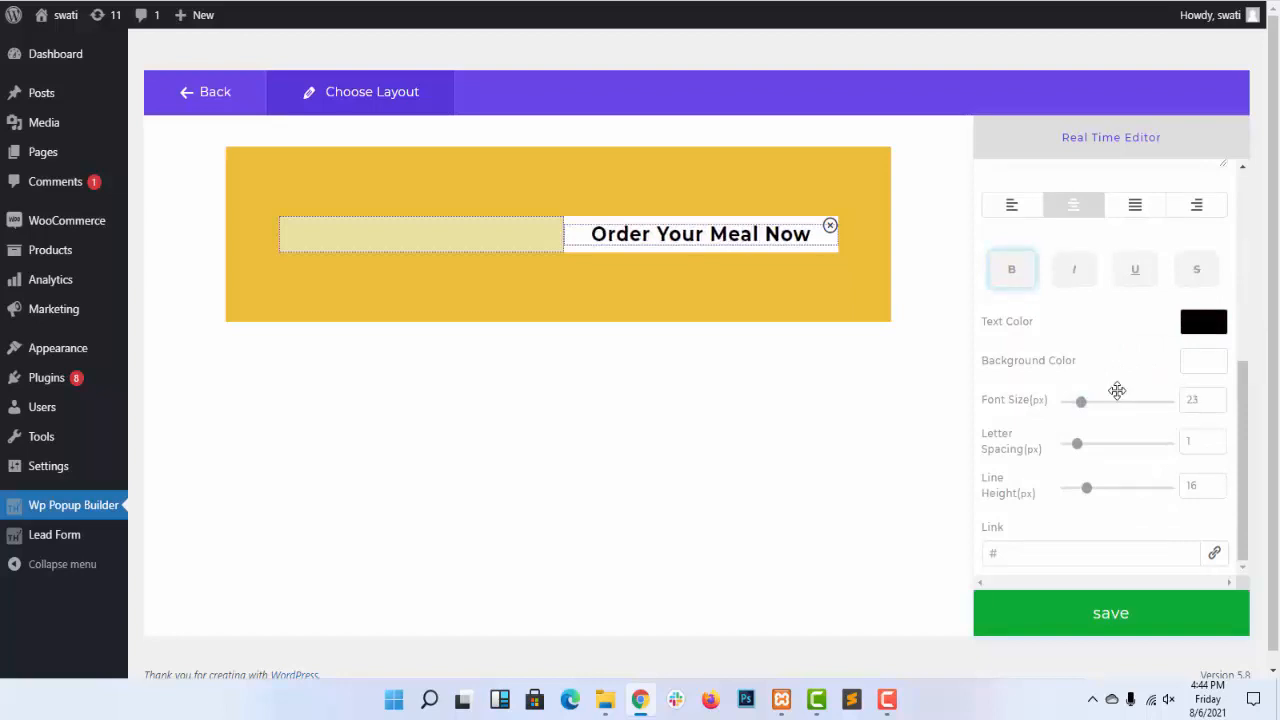
Step: Set the font weight of the "Order Your Meal Now" text to 500, keeping the Abel font family
scroll(1117, 390, up, 3)
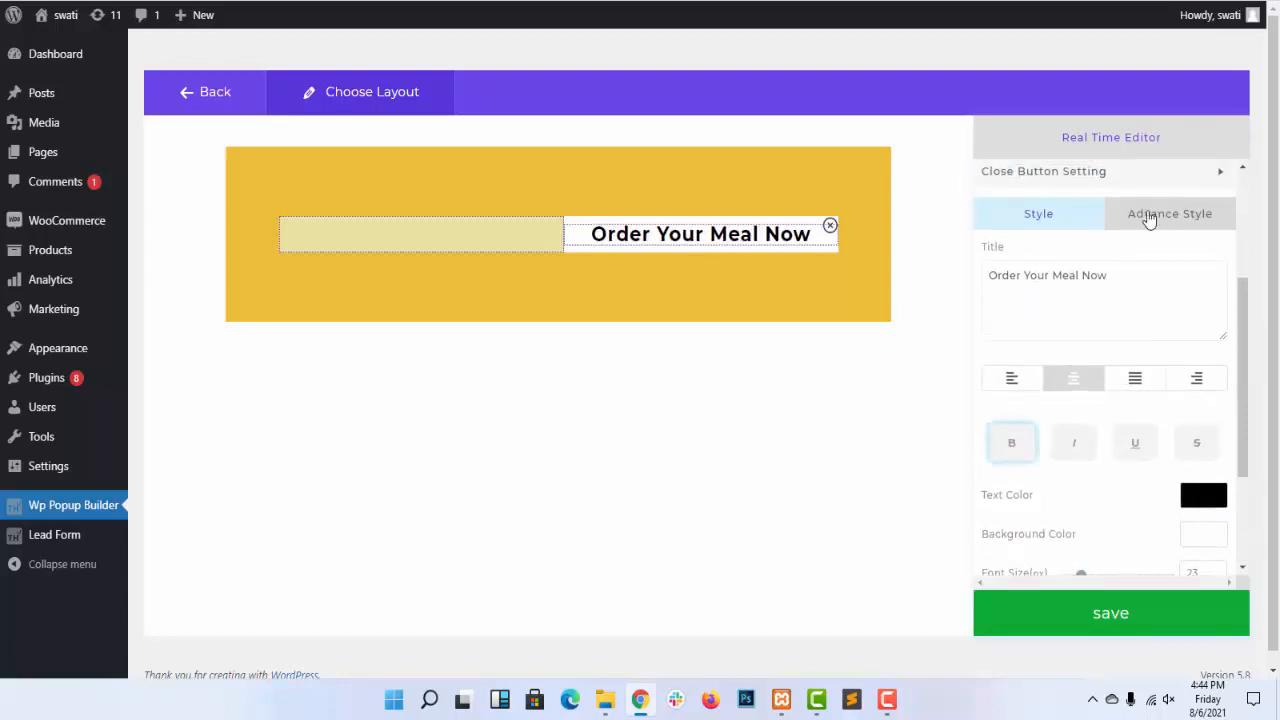
click(1146, 214)
scroll(1155, 268, down, 3)
click(1124, 250)
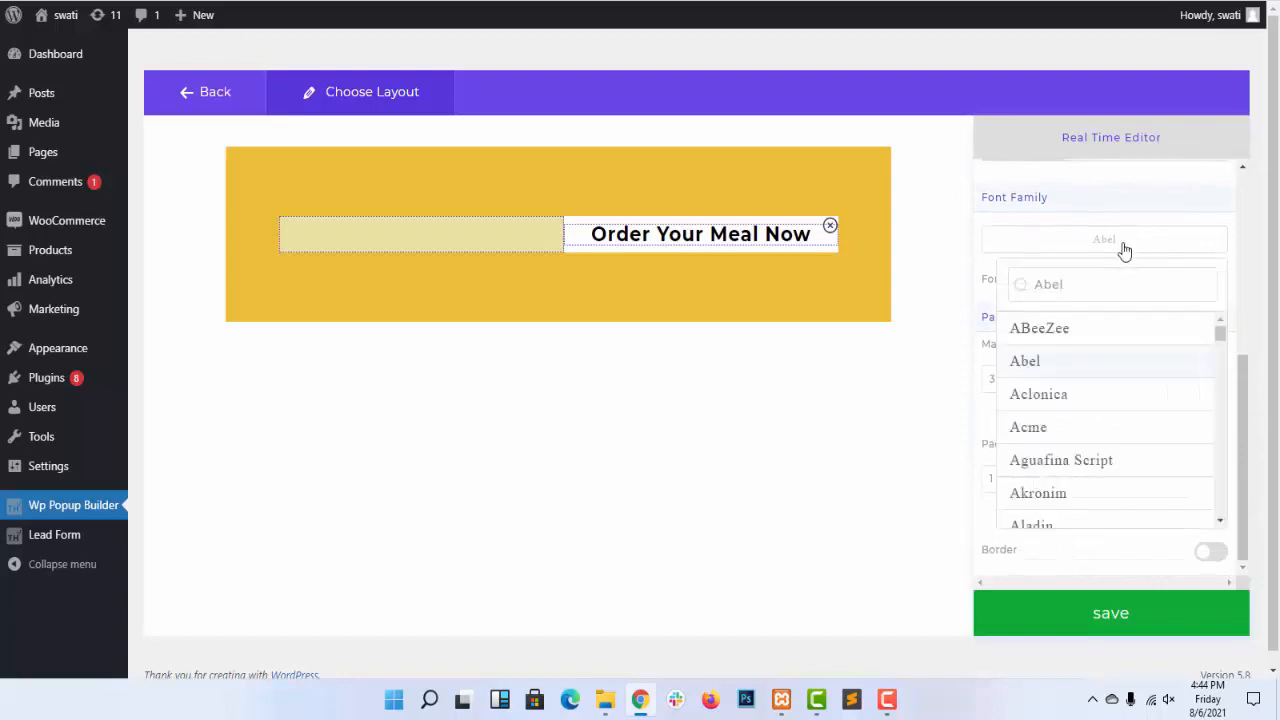
click(1124, 250)
click(1218, 281)
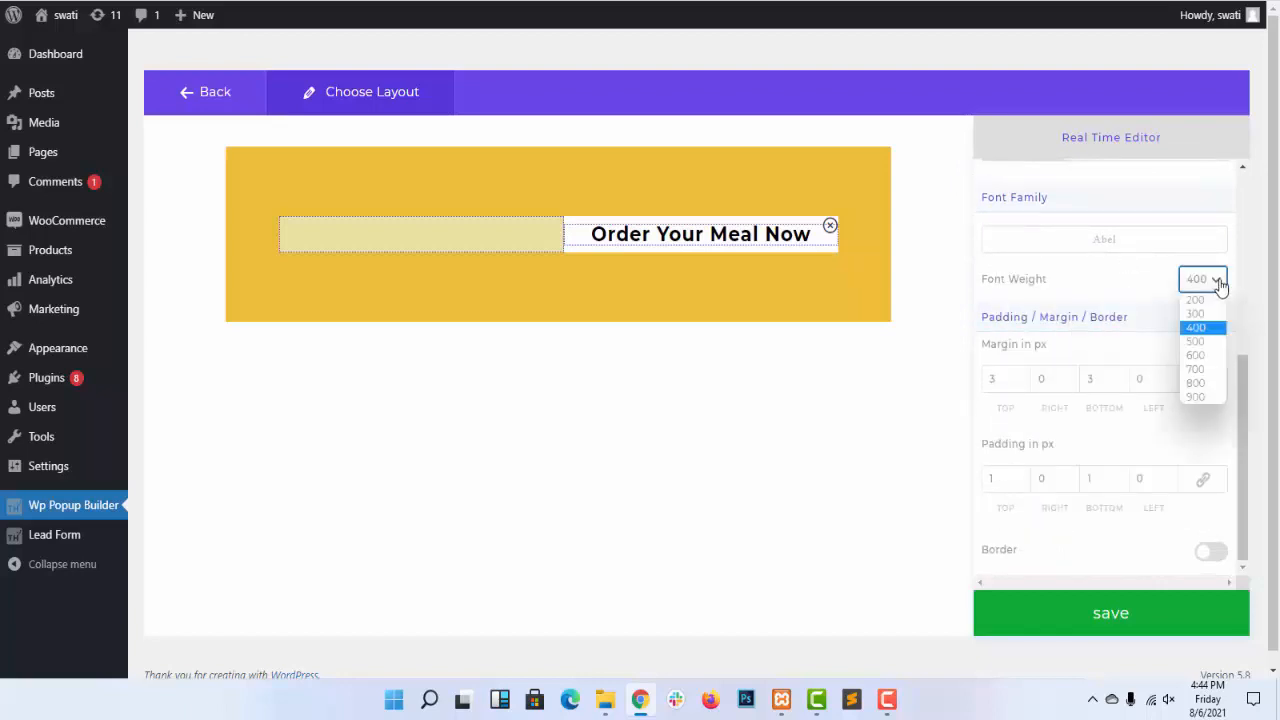
click(1217, 342)
scroll(1193, 335, down, 1)
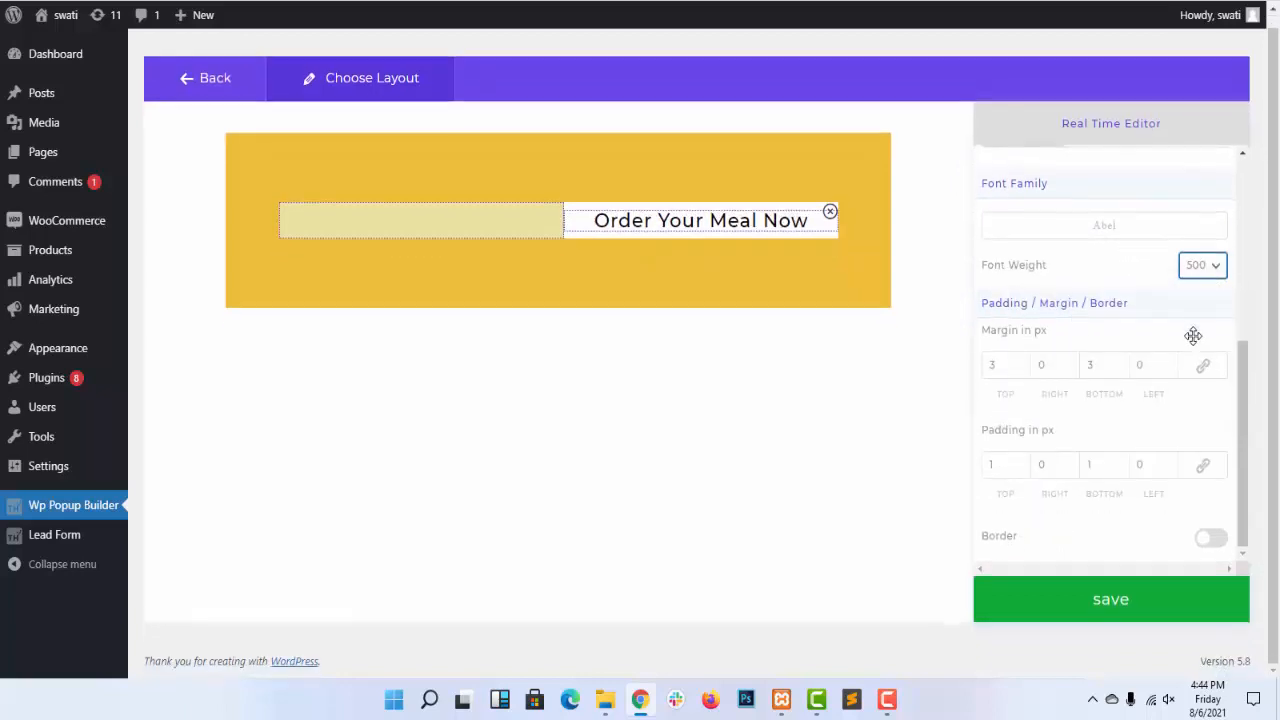
Step: Add a Heading module below the "Order Your Meal Now" text and title it "Fresh Pizza"
scroll(1174, 329, up, 5)
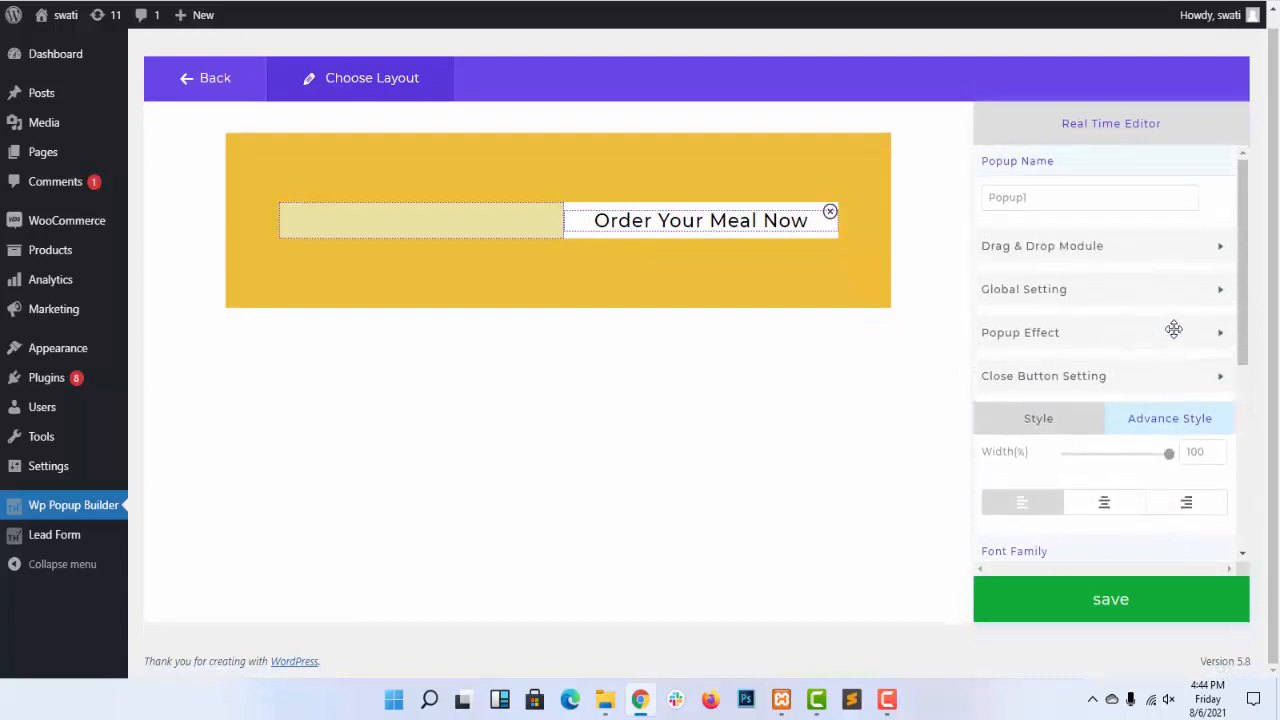
click(1140, 246)
drag(1177, 300, 728, 252)
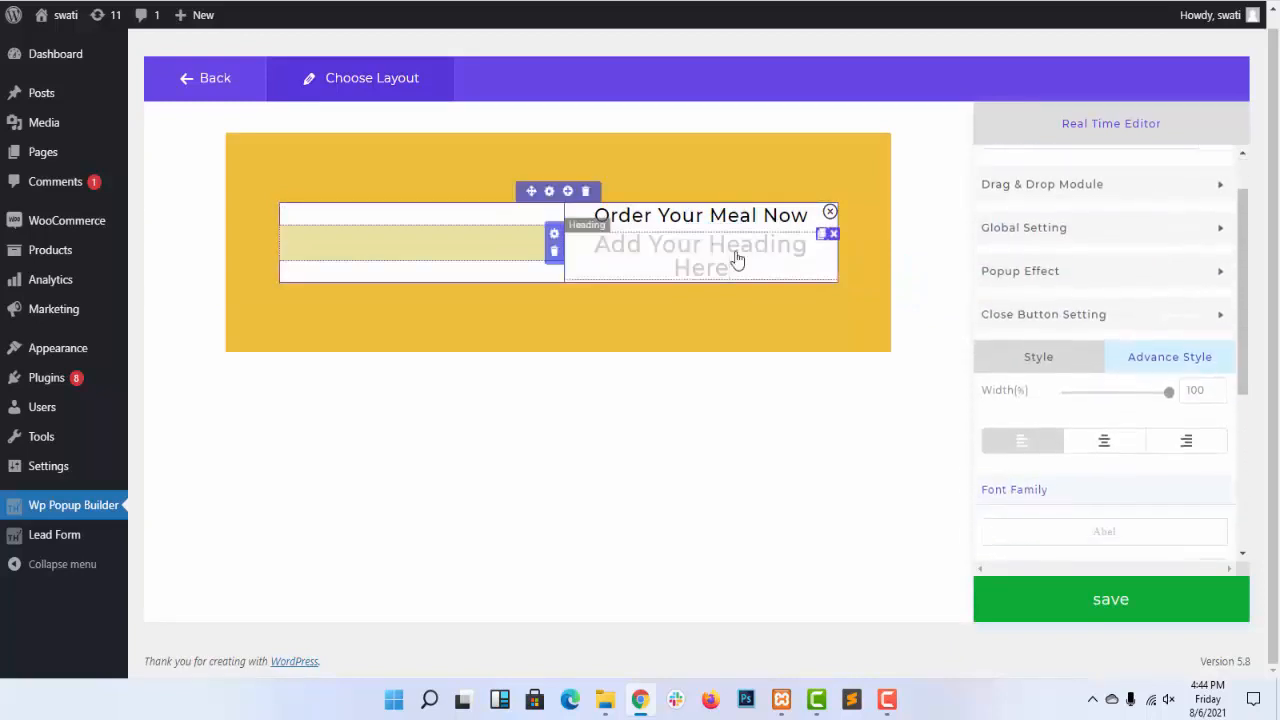
click(995, 180)
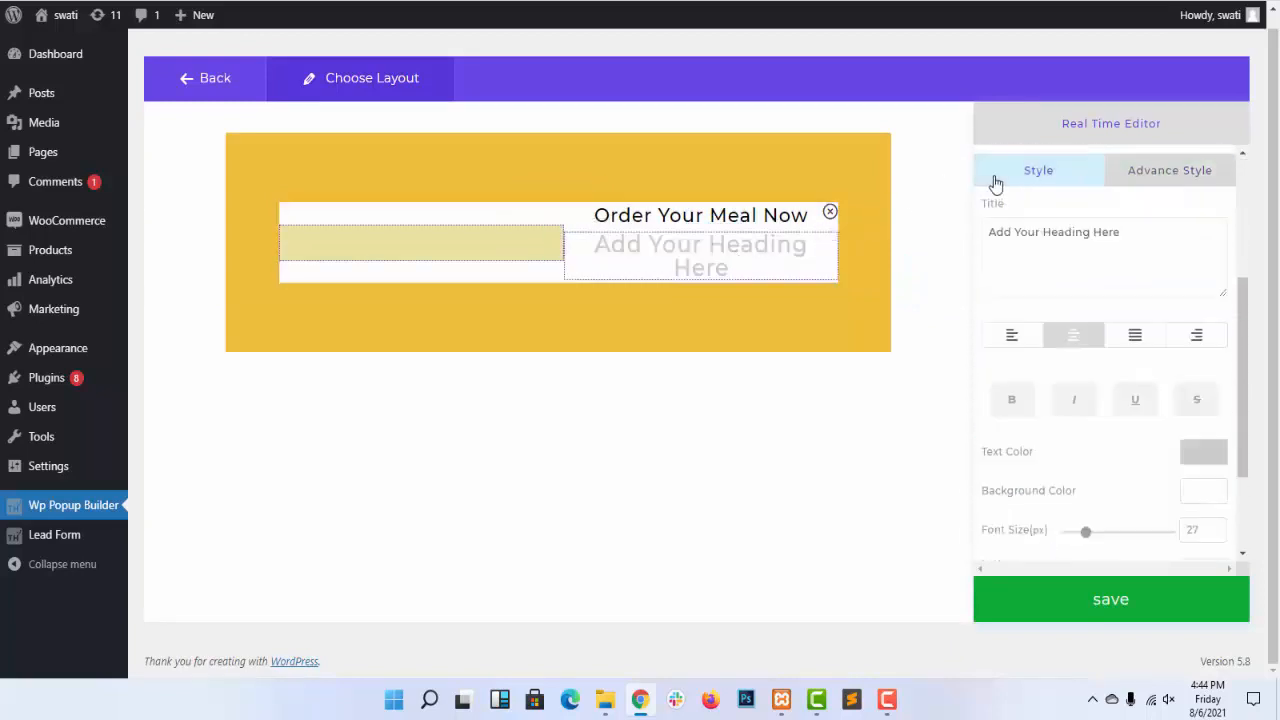
triple_click(1021, 231)
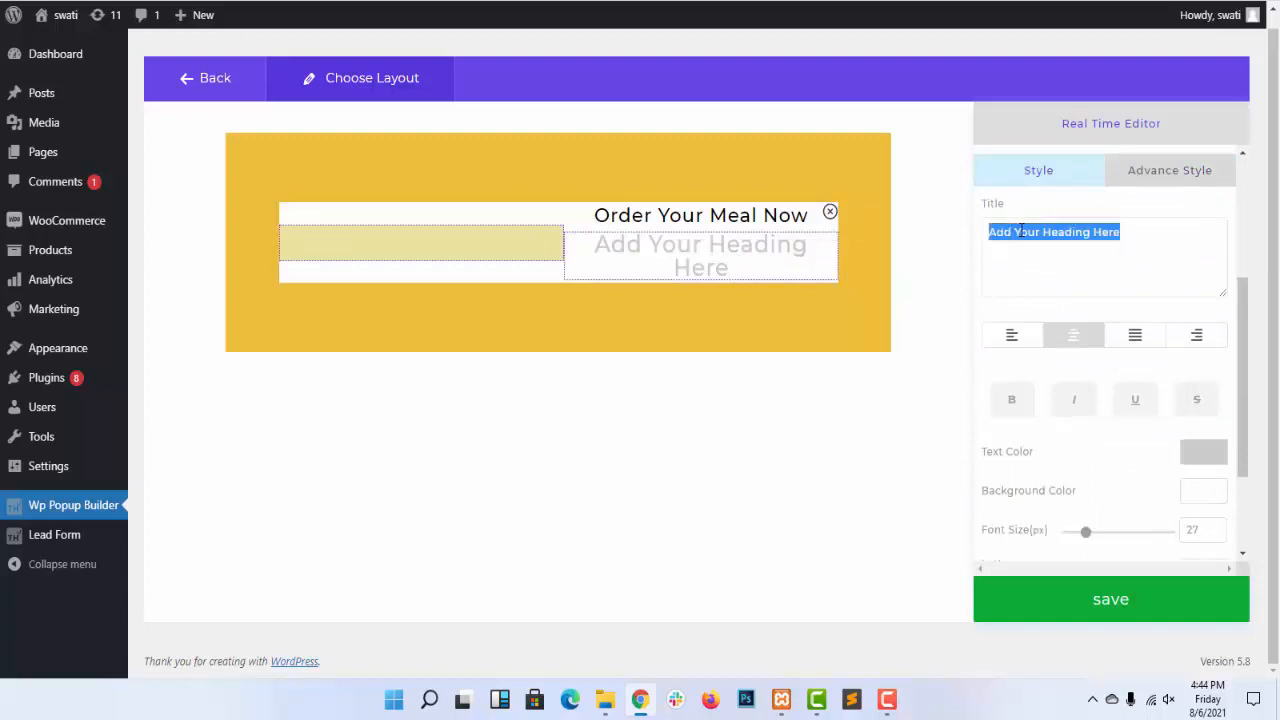
text(Fre)
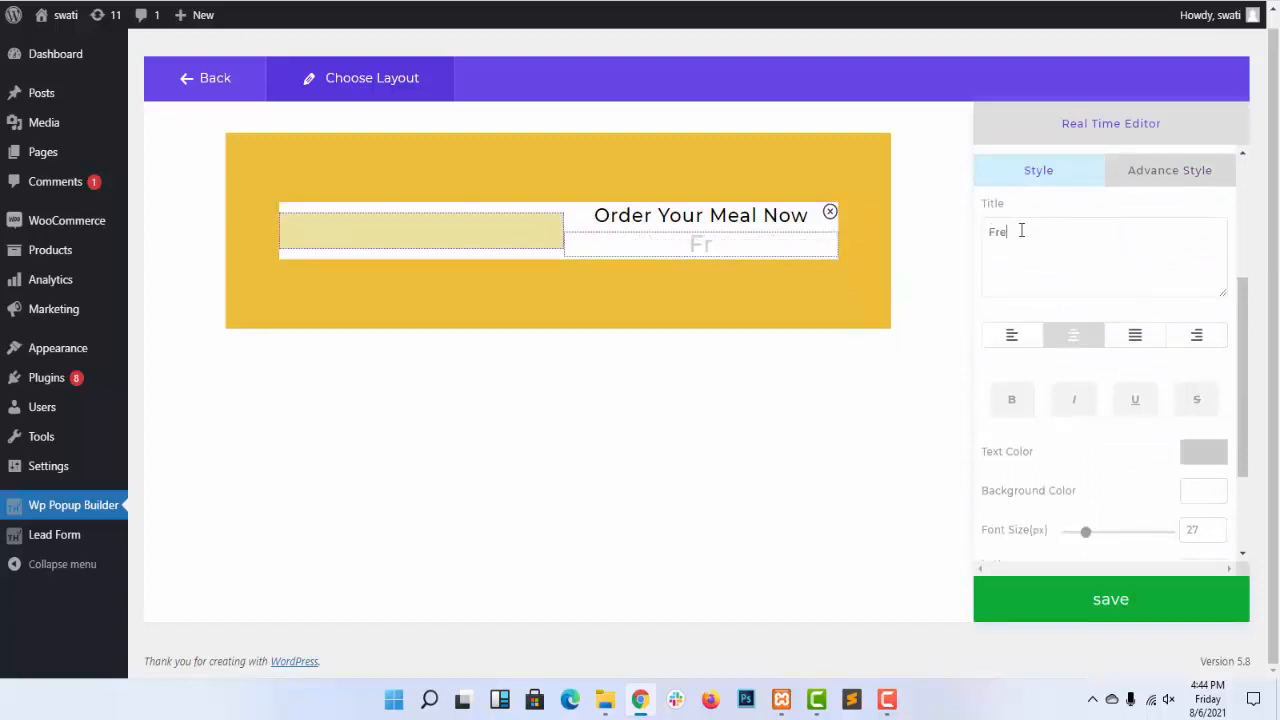
text(sh Pizzas)
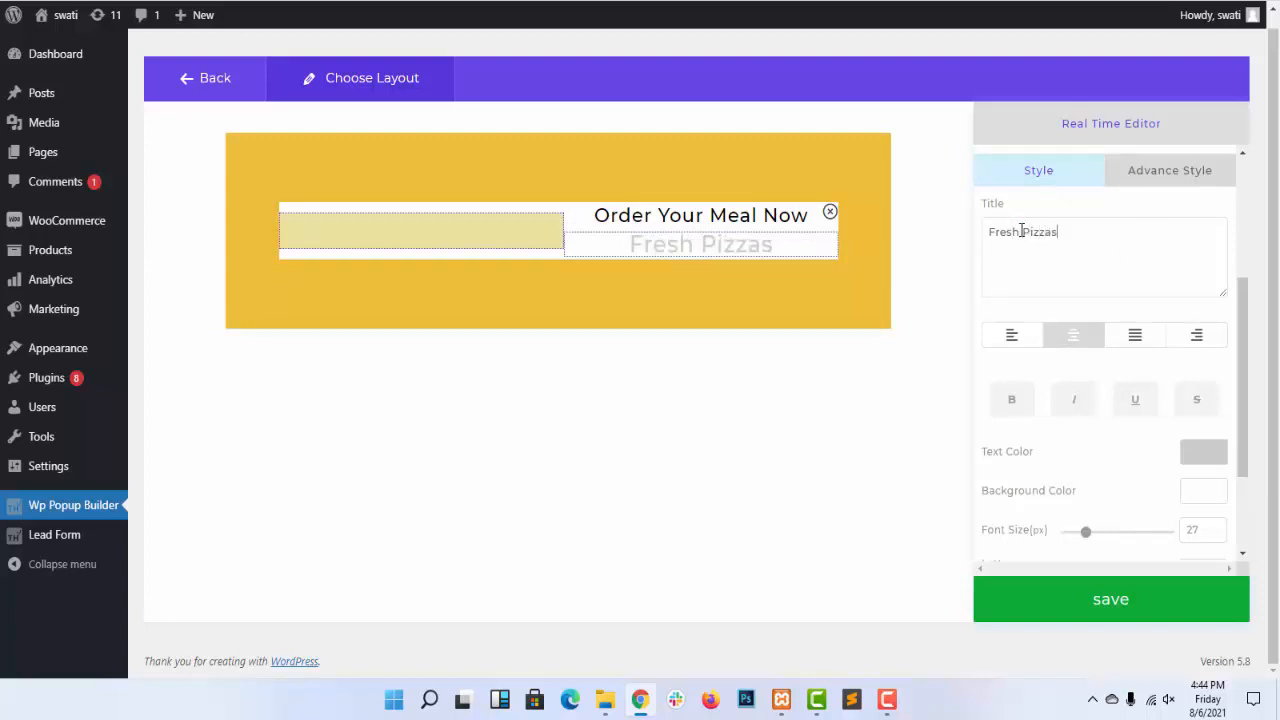
key(BackSpace)
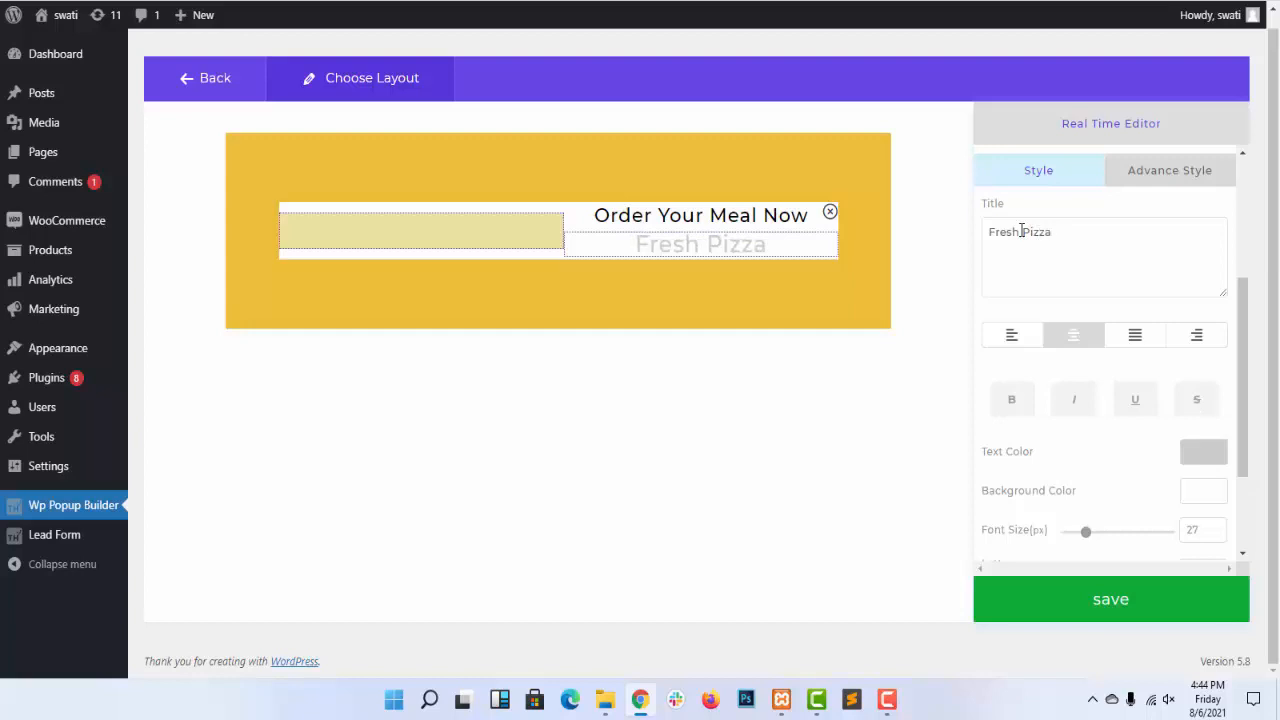
Step: Make the "Fresh Pizza" heading bold and red with a font size of 31 px
scroll(1100, 308, down, 1)
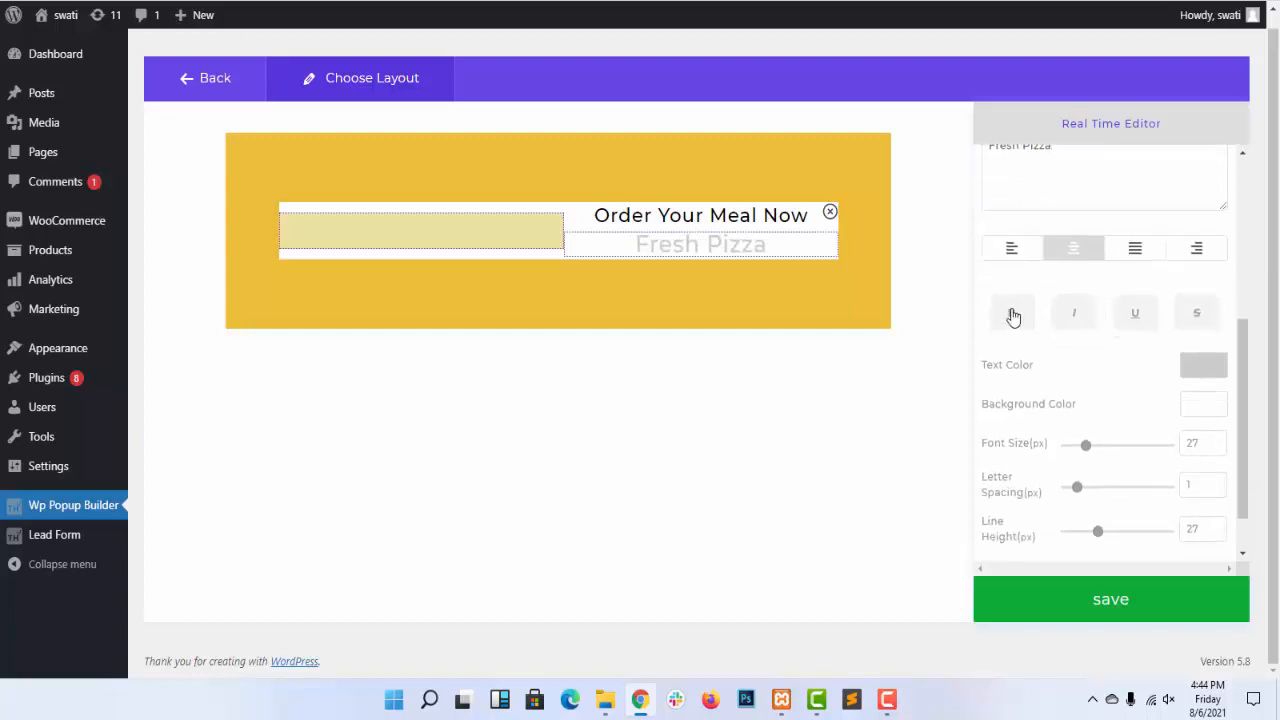
click(1011, 312)
click(1200, 365)
drag(1177, 443, 1278, 395)
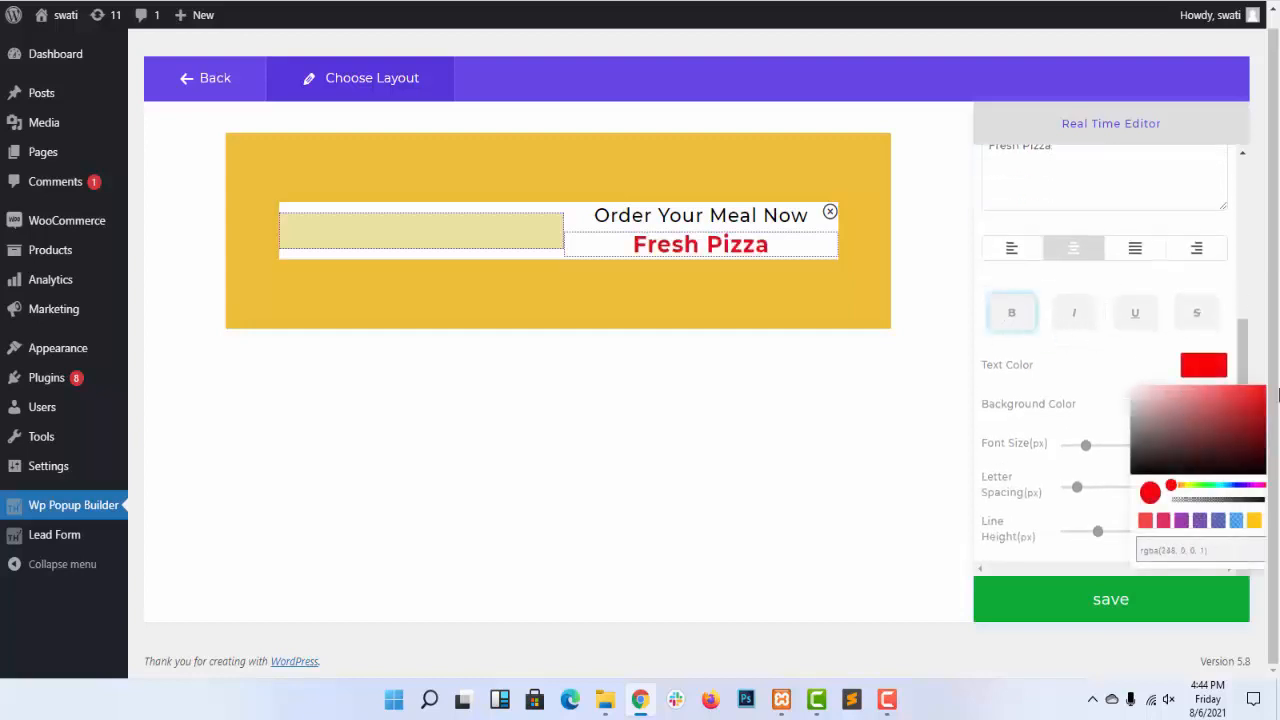
click(1145, 283)
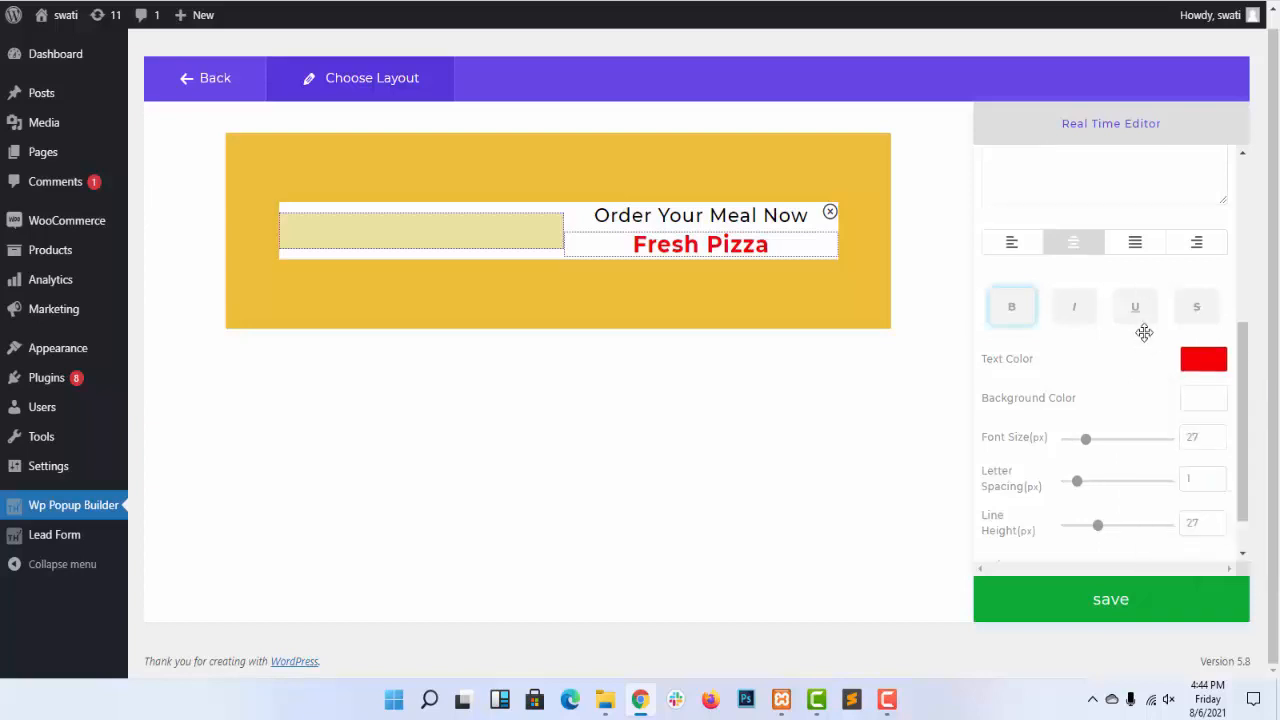
scroll(1092, 393, down, 1)
drag(1088, 393, 1090, 391)
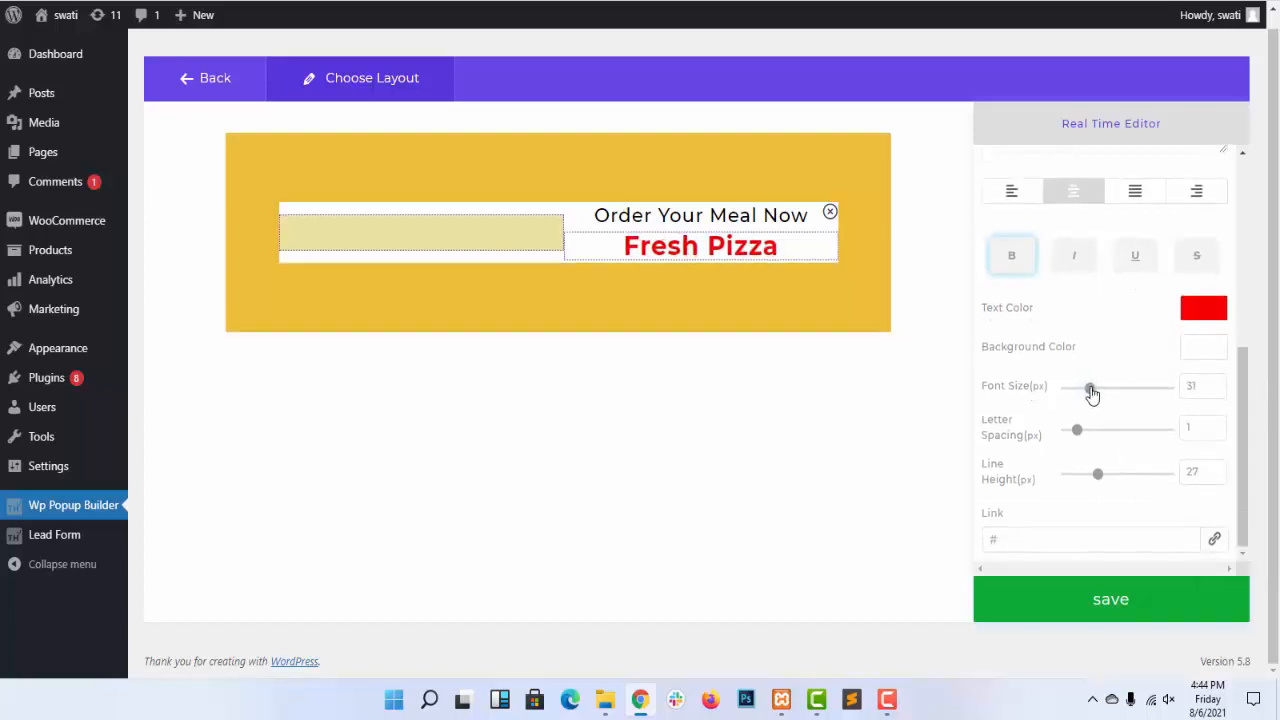
Step: Change the "Fresh Pizza" heading's font family to Aclonica
scroll(1113, 415, up, 6)
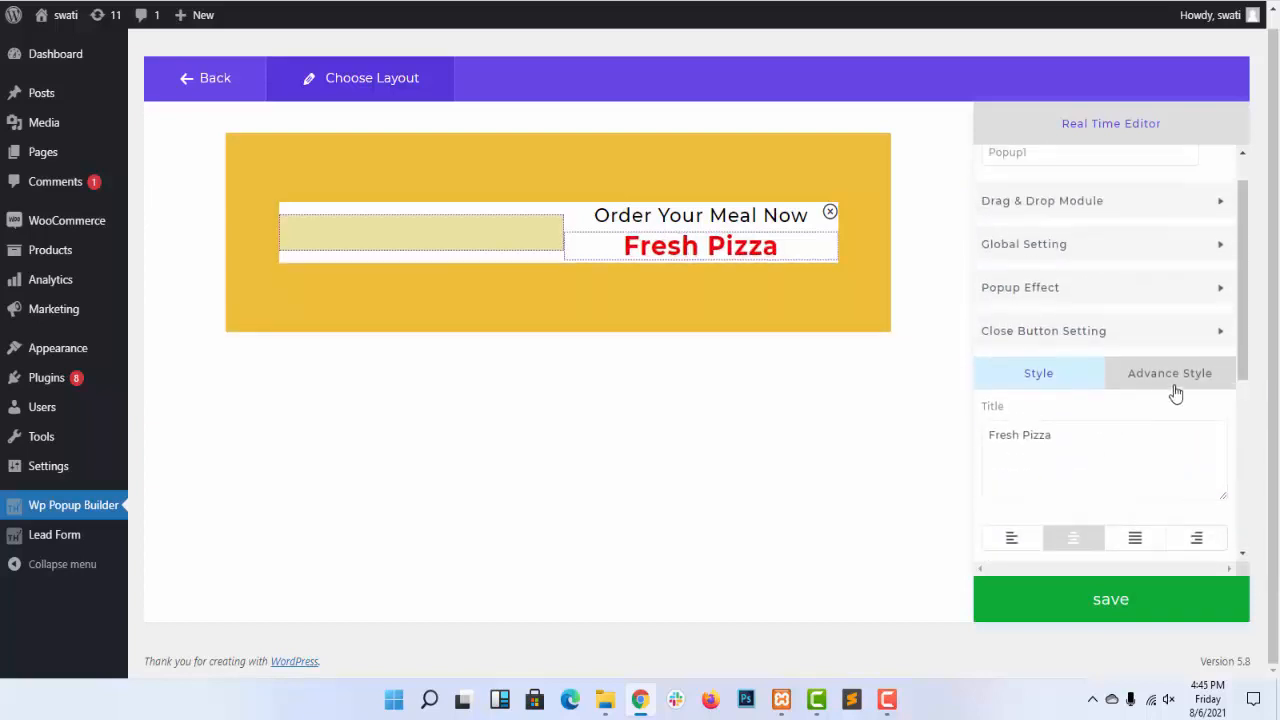
click(1171, 384)
scroll(1174, 392, down, 5)
click(1118, 298)
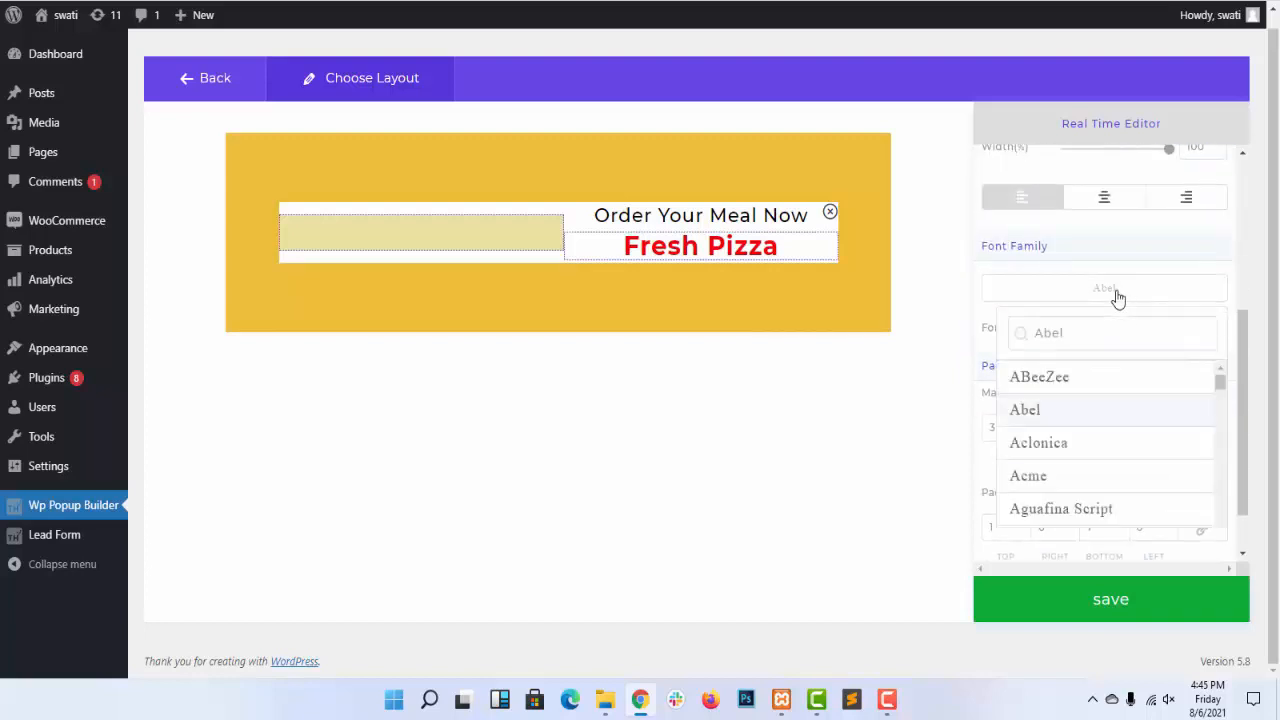
click(1090, 442)
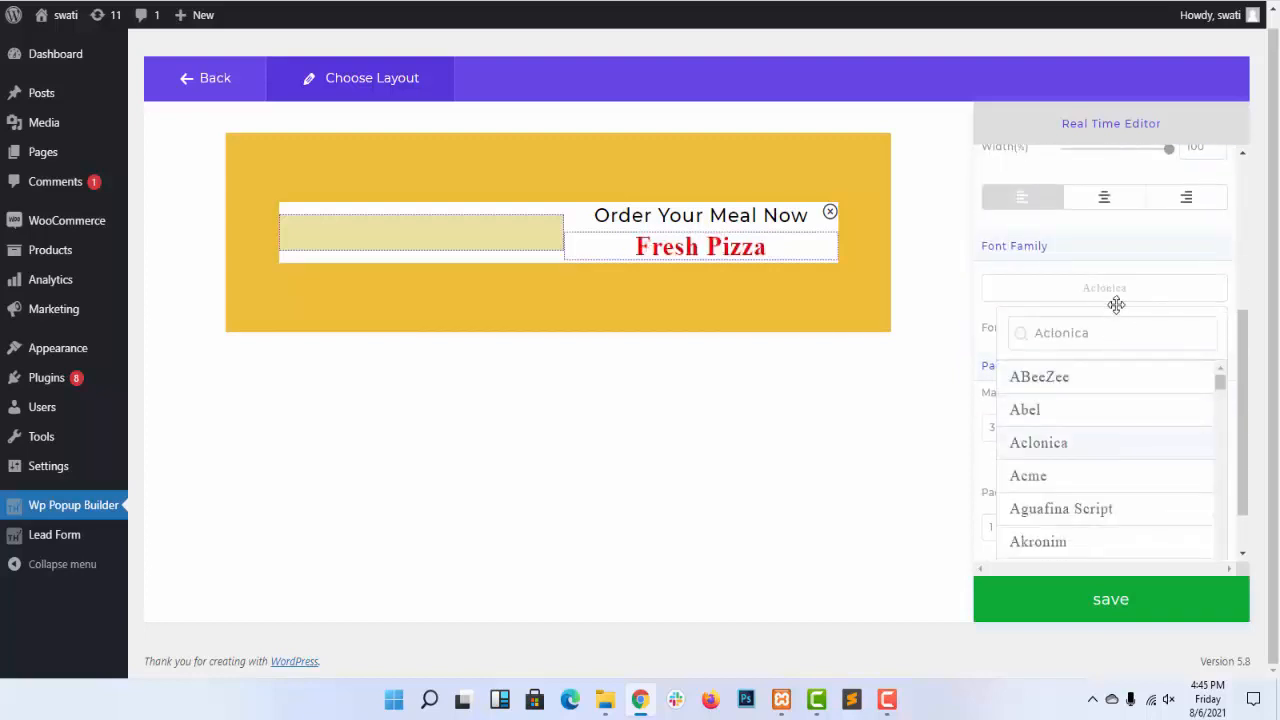
click(1123, 272)
scroll(1124, 298, down, 1)
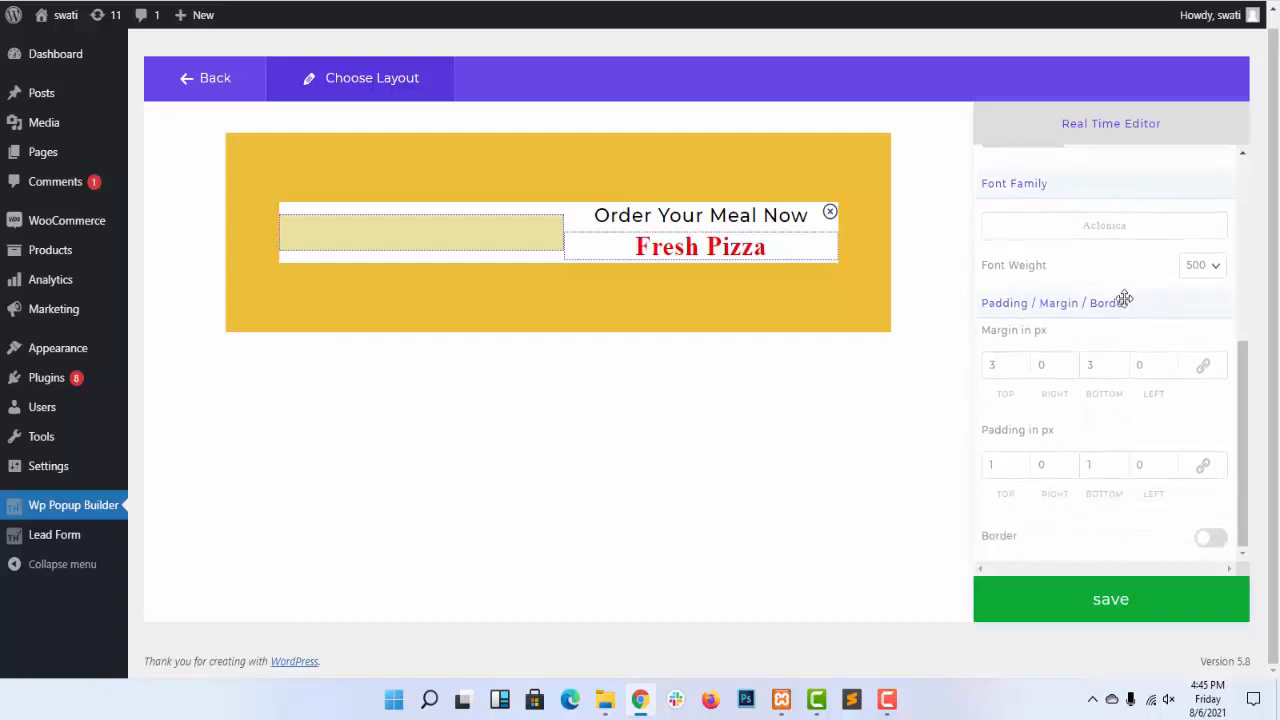
Step: Add a Button module below the "Fresh Pizza" heading and title it "Buy Now"
scroll(1124, 302, up, 5)
click(1109, 248)
scroll(1109, 249, down, 1)
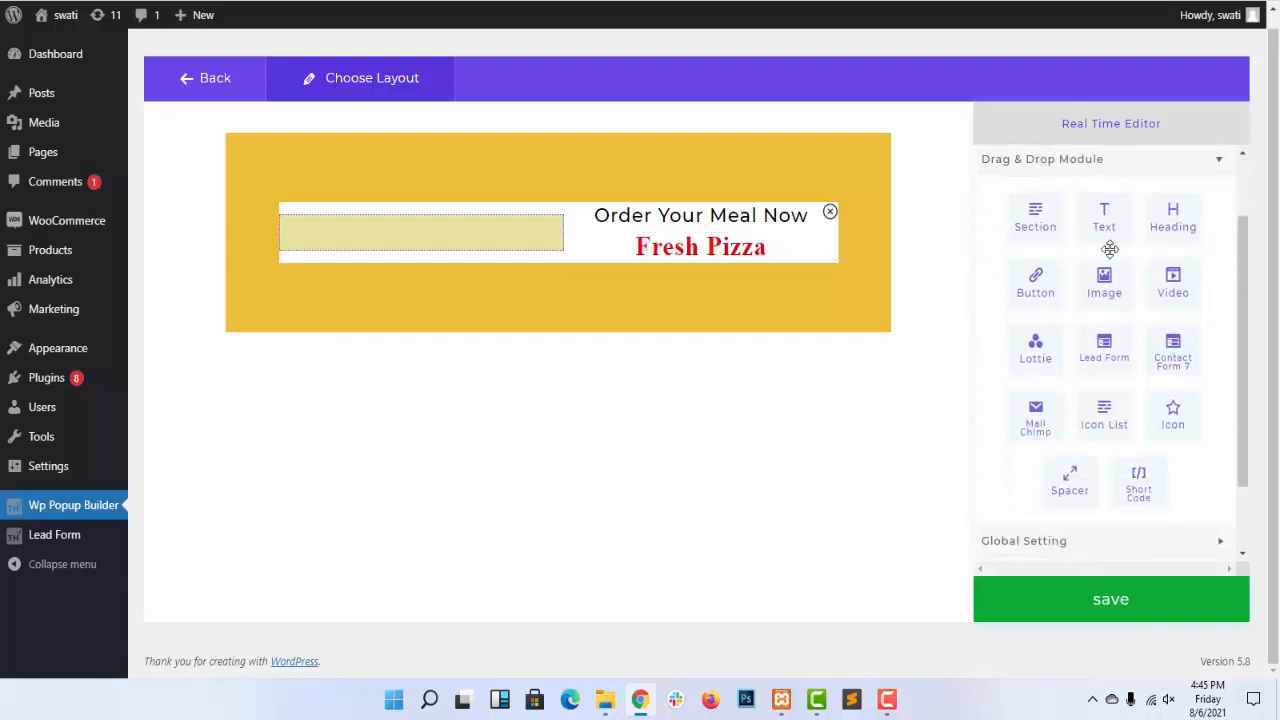
drag(1036, 282, 710, 280)
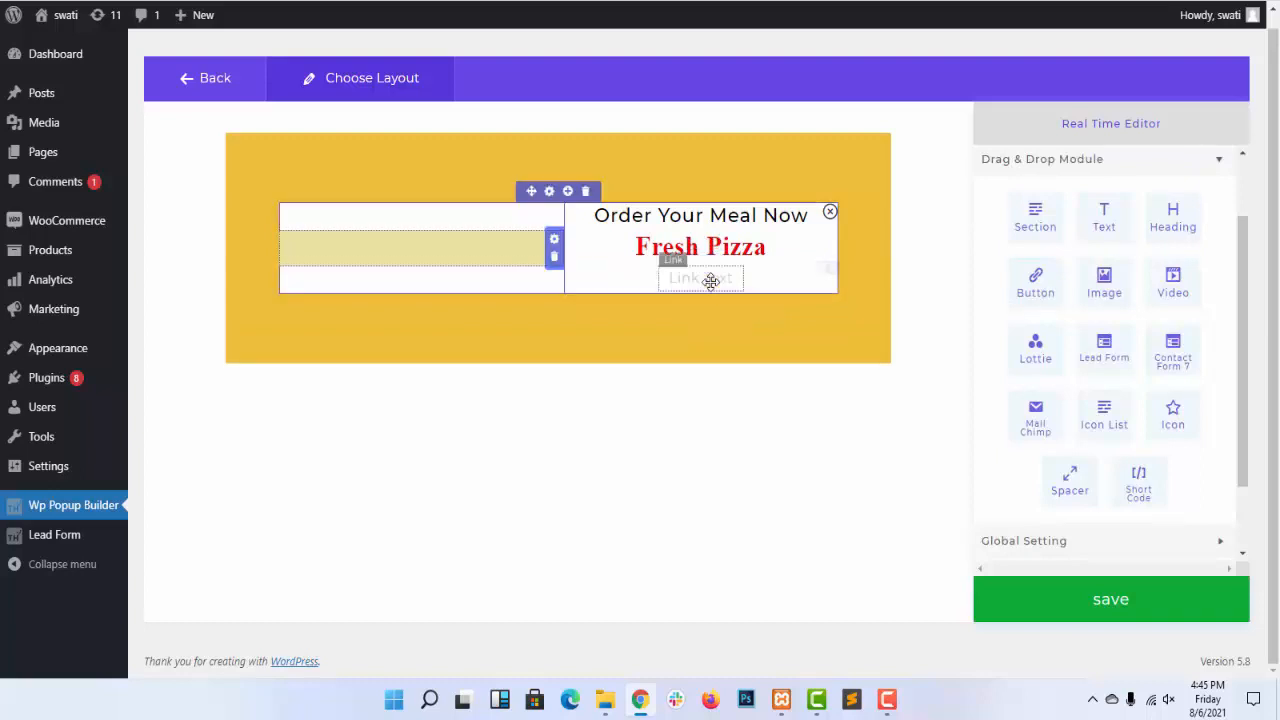
click(712, 290)
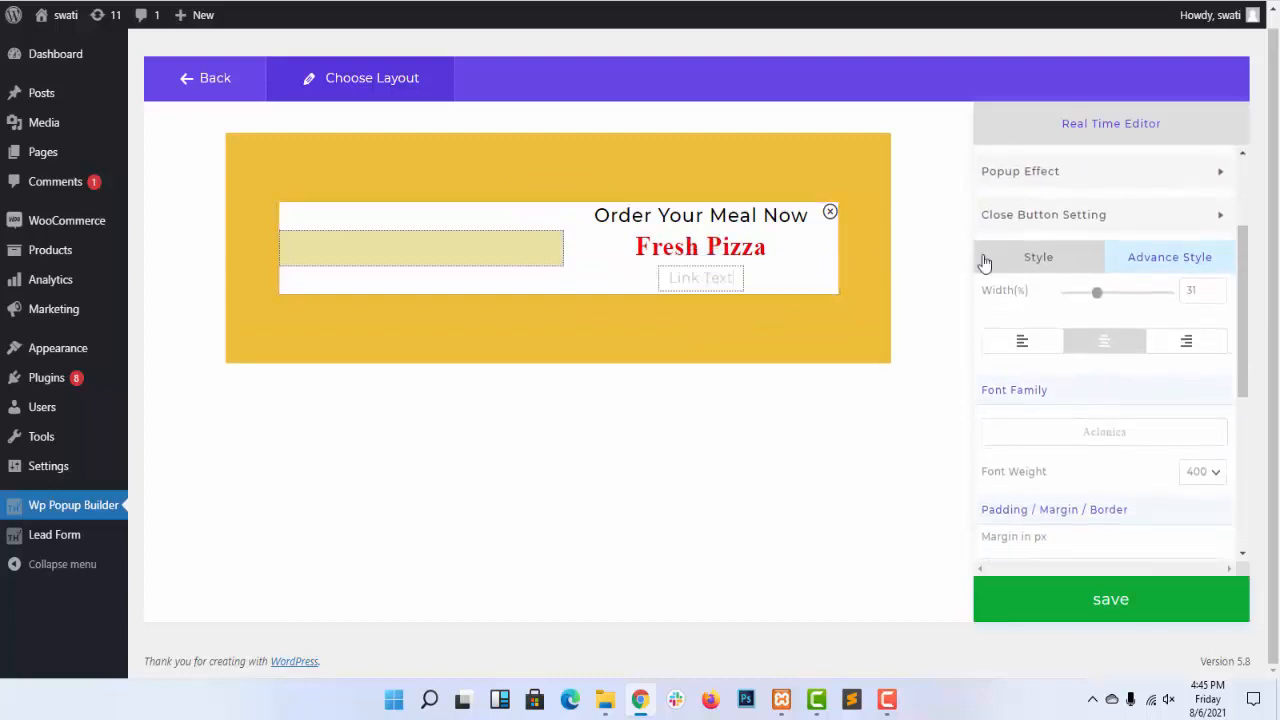
click(1015, 263)
triple_click(1022, 317)
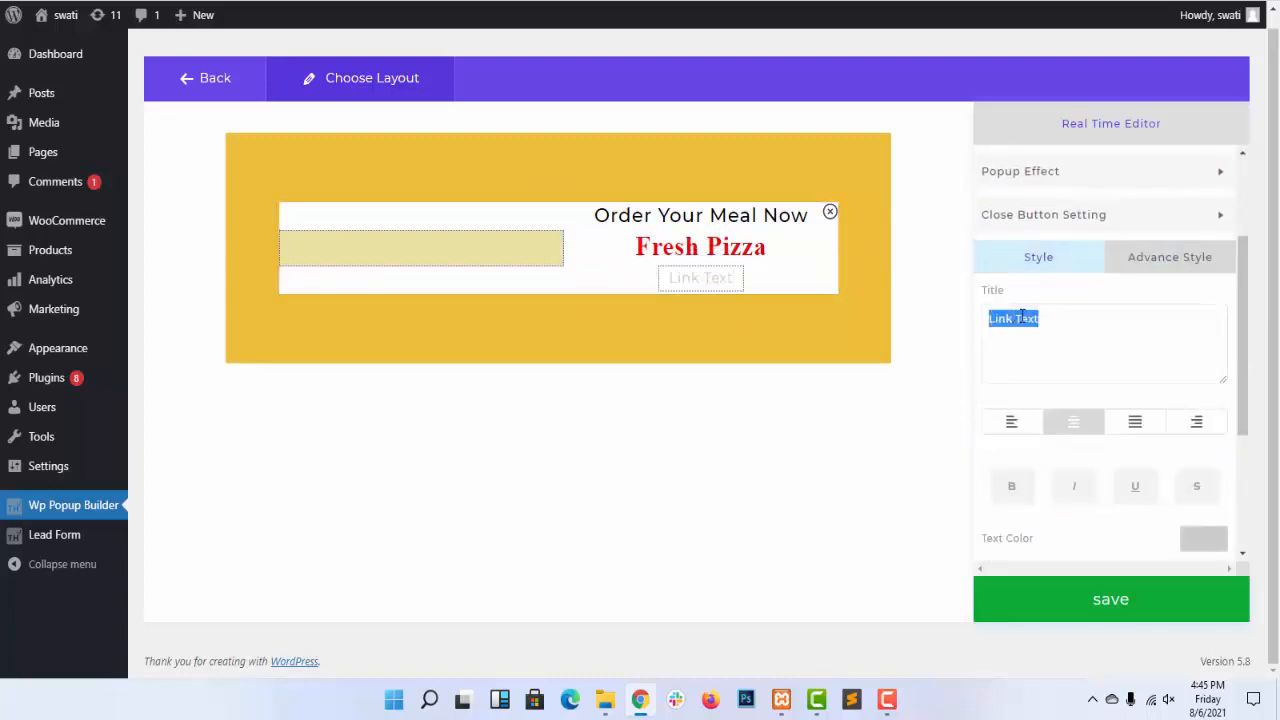
text(Buy Now)
Step: Make the "Buy Now" button's text bold and white
scroll(1102, 366, down, 2)
click(1023, 322)
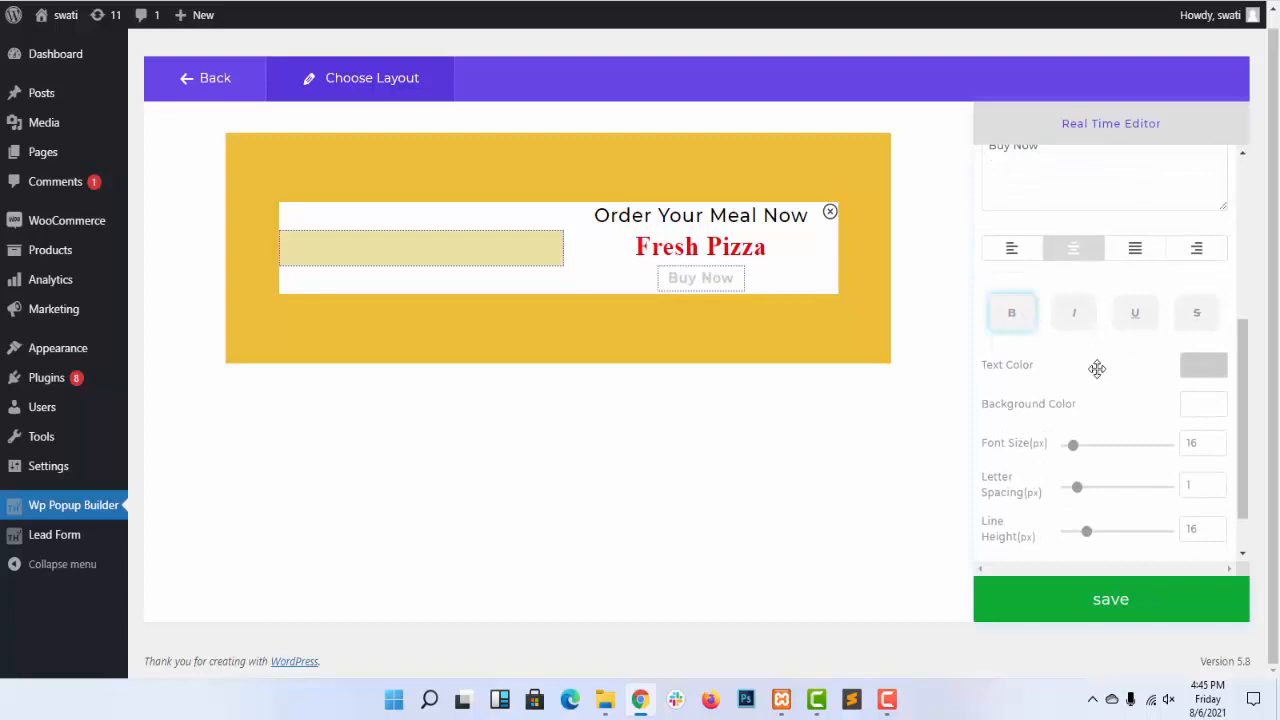
click(1212, 372)
click(1170, 456)
mouse_move(1170, 456)
mouse_down()
mouse_move(1131, 450)
mouse_move(1122, 388)
mouse_up()
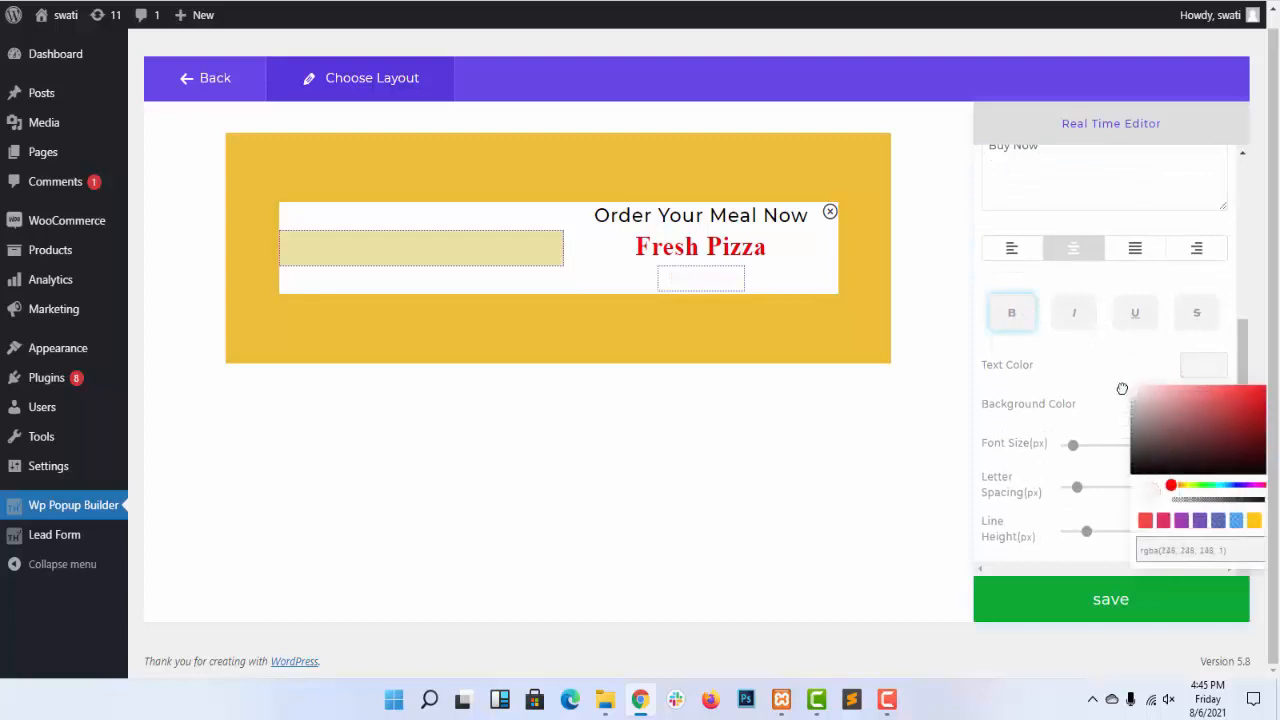
click(1105, 352)
Step: Give the "Buy Now" button a black background and set its font size to 19 px
click(1224, 414)
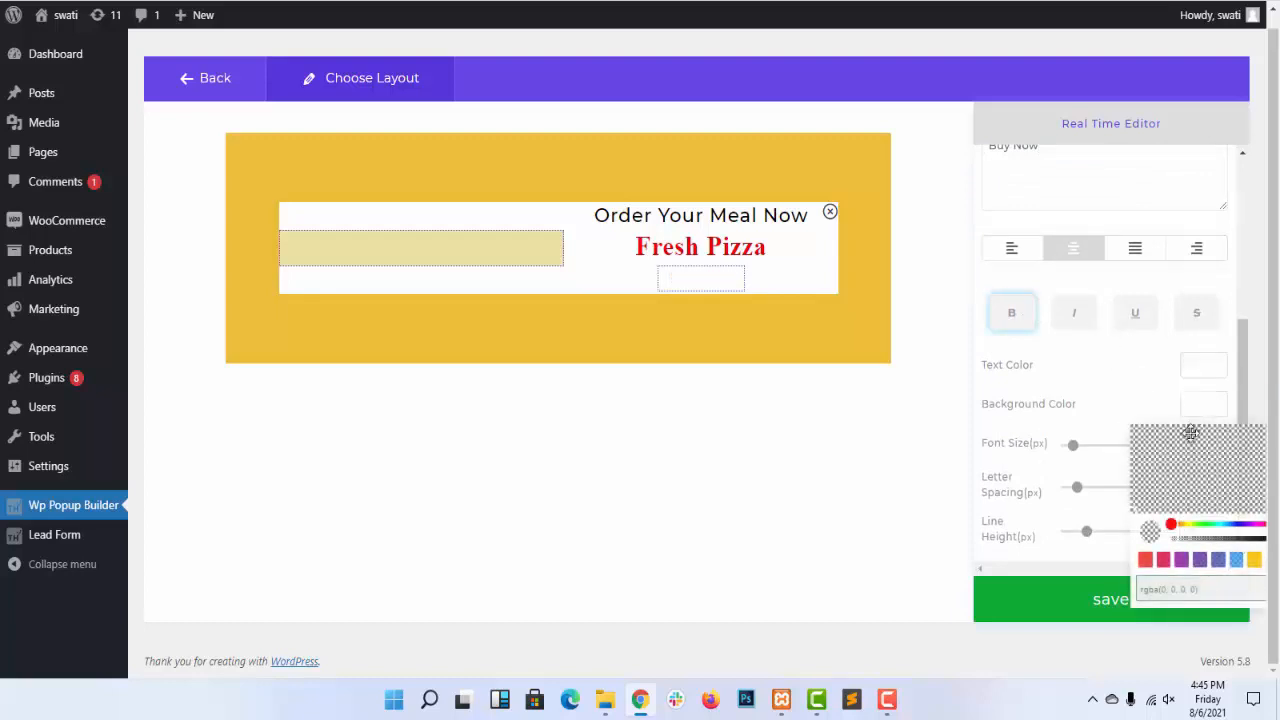
drag(1176, 539, 1274, 540)
click(1114, 438)
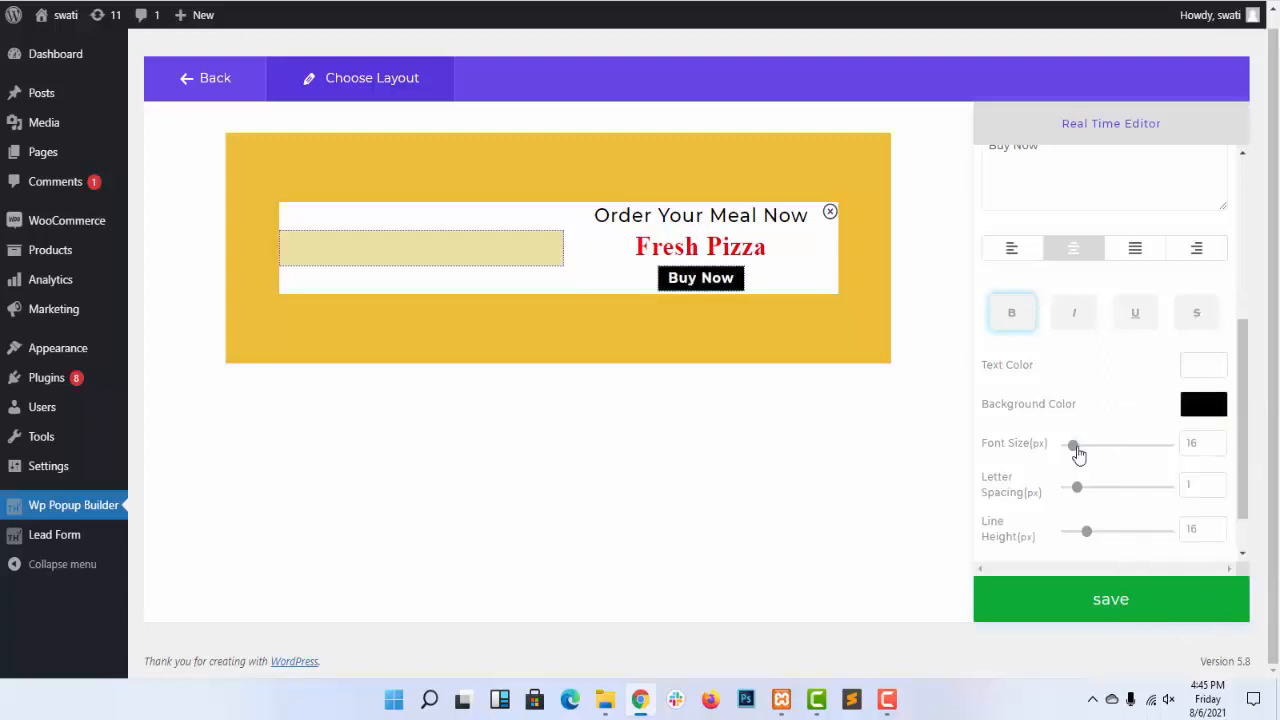
drag(1073, 446, 1078, 452)
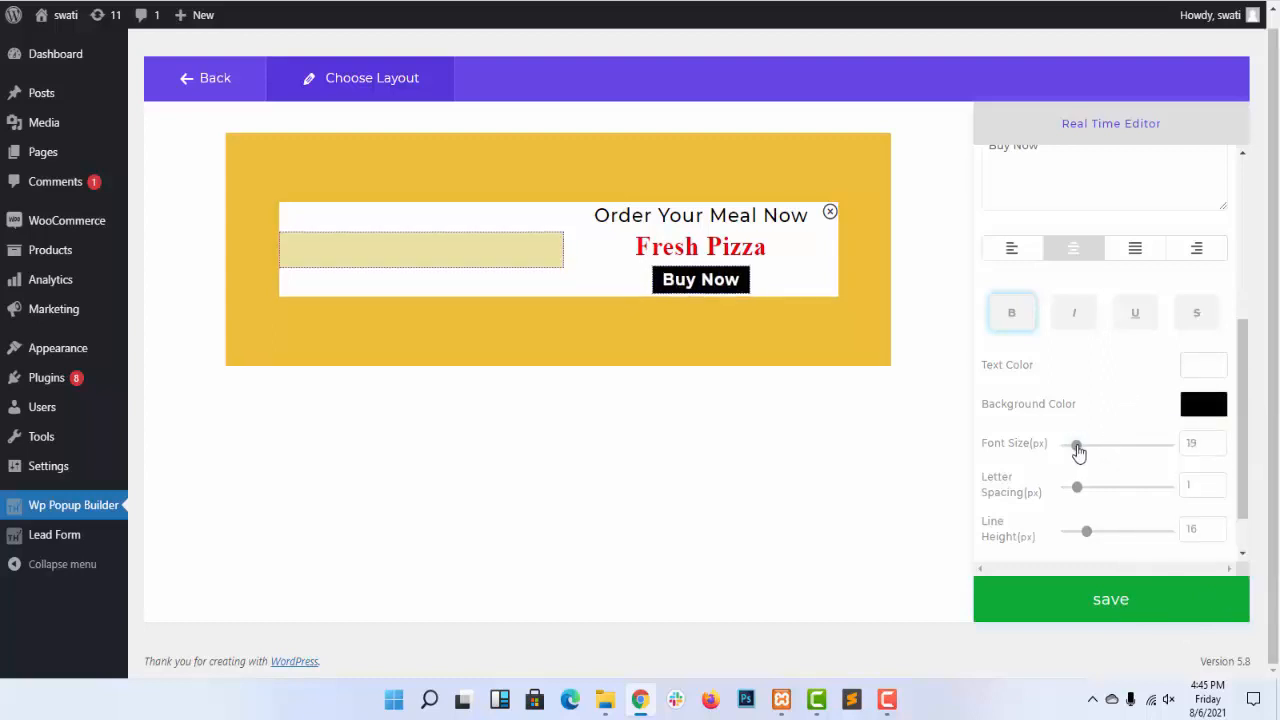
Step: Add an Image module to the popup's empty column and insert the burger image recipie.jpg from the media library
scroll(1100, 394, up, 5)
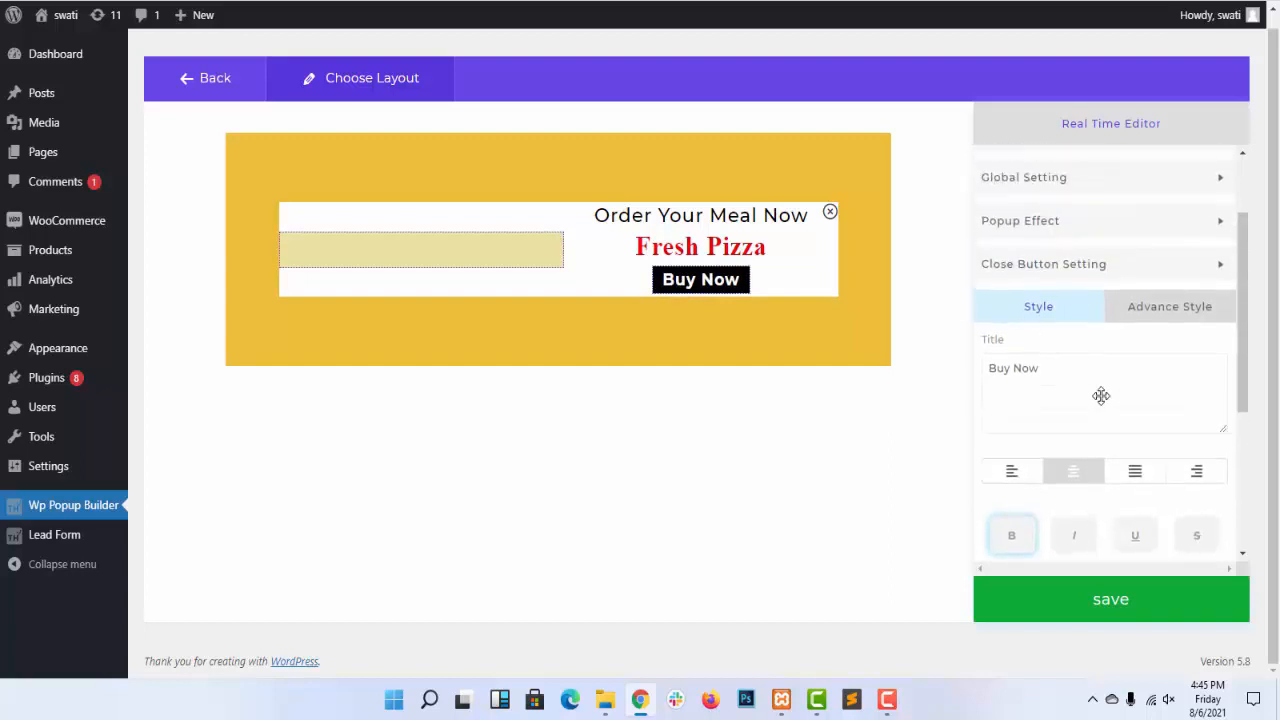
click(1082, 247)
scroll(1080, 251, down, 2)
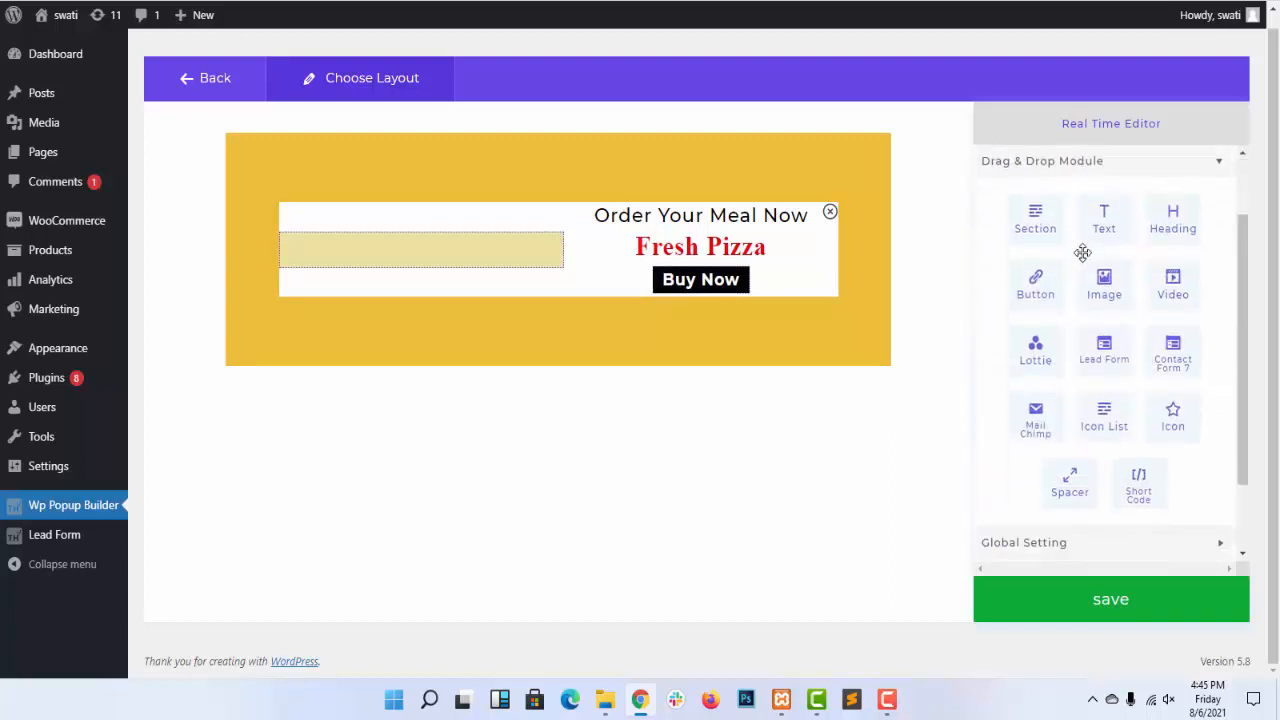
drag(1104, 283, 427, 241)
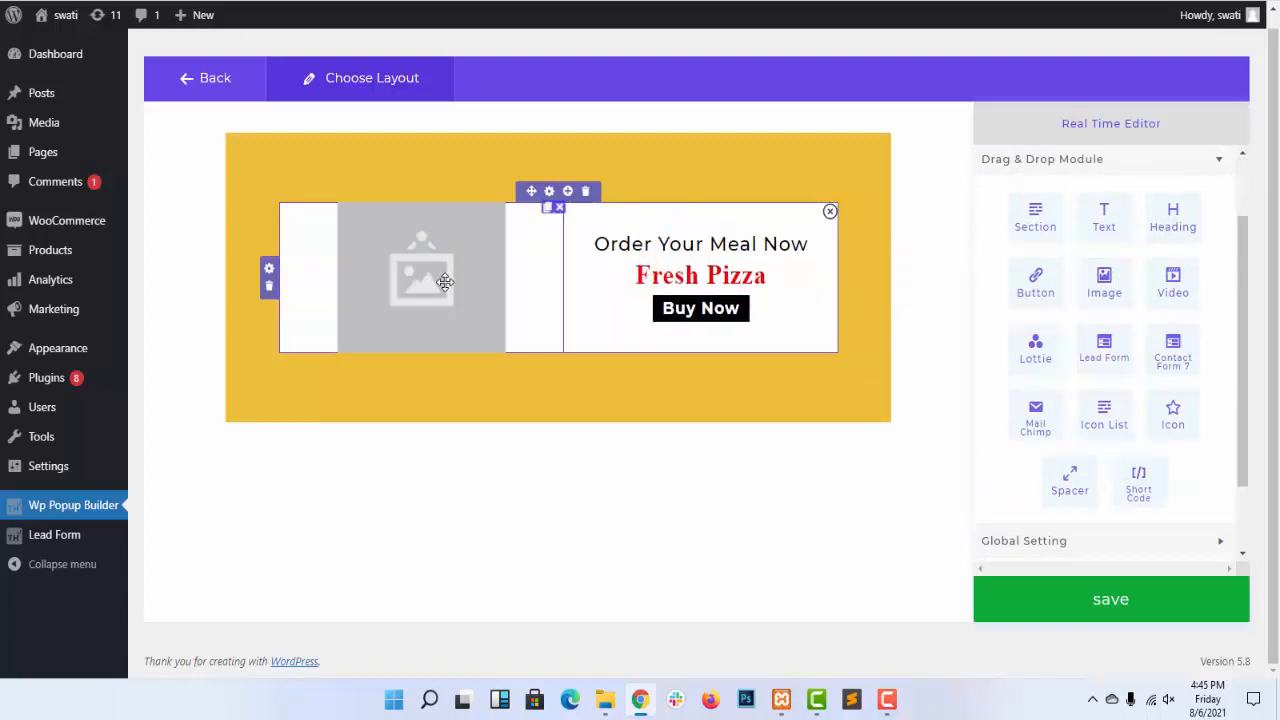
click(445, 283)
click(1107, 484)
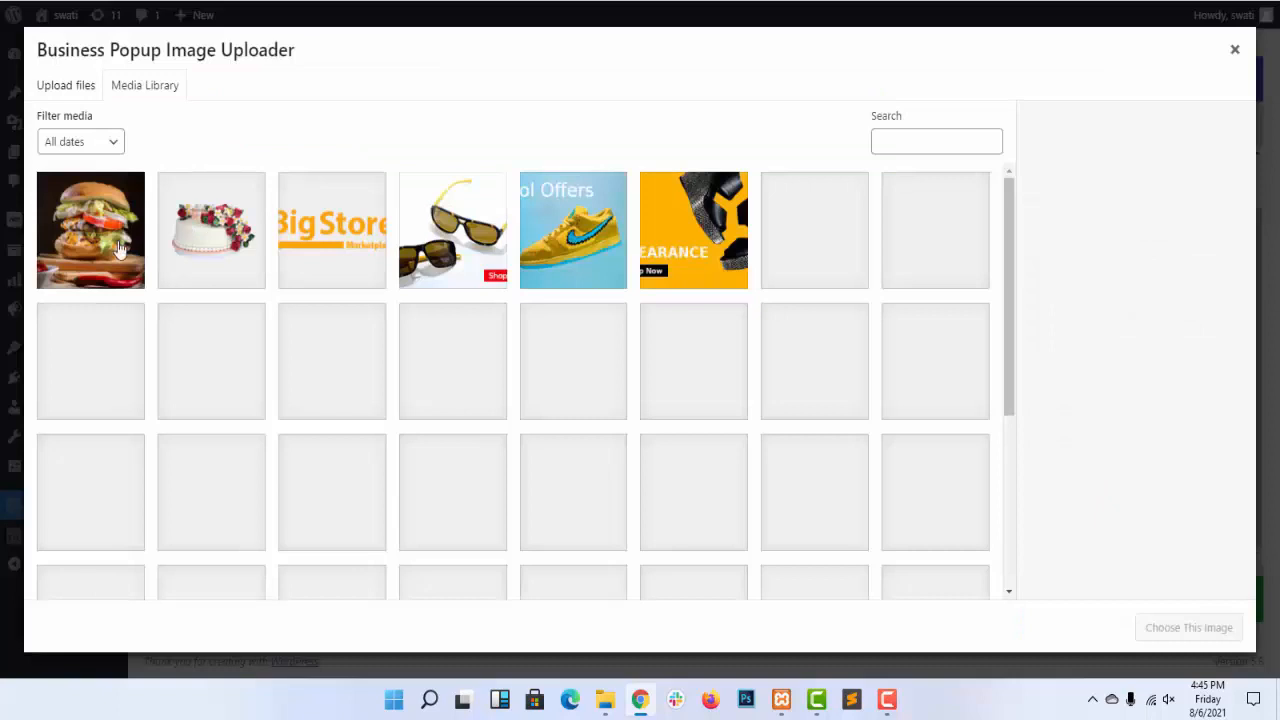
click(112, 258)
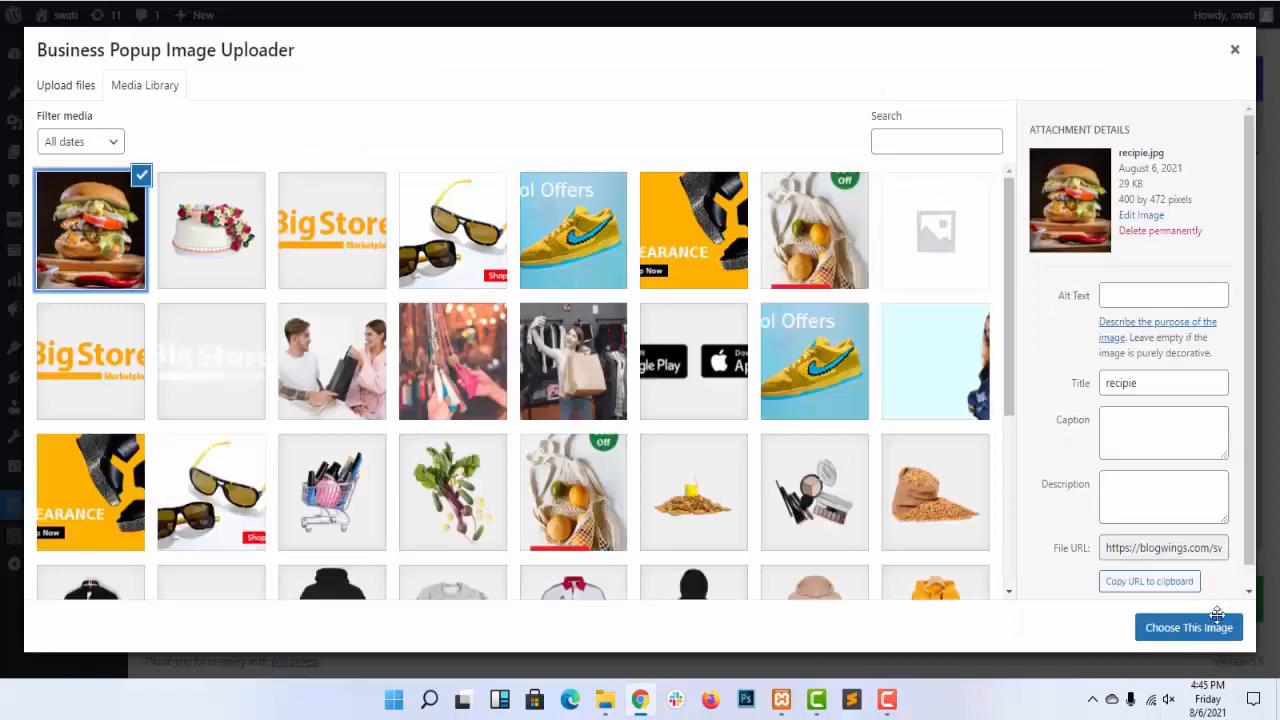
click(1207, 625)
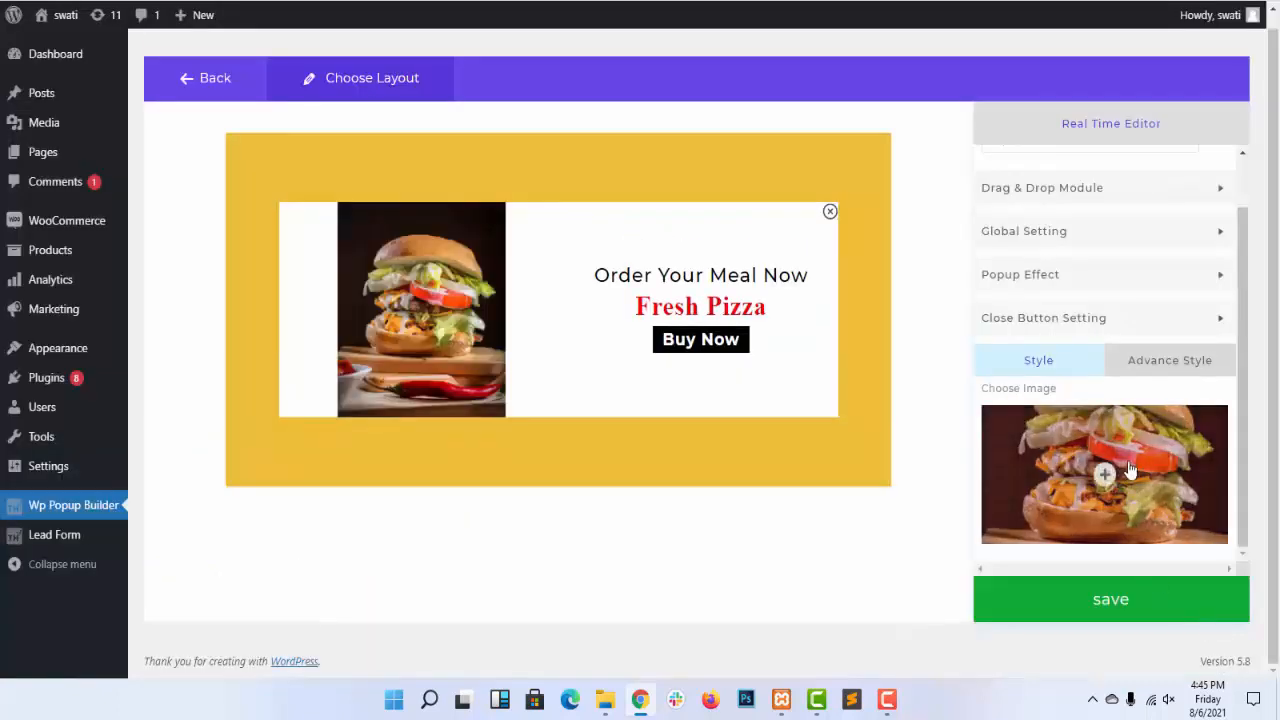
Step: Set the burger image's width to 100% so it fills its column
click(1148, 362)
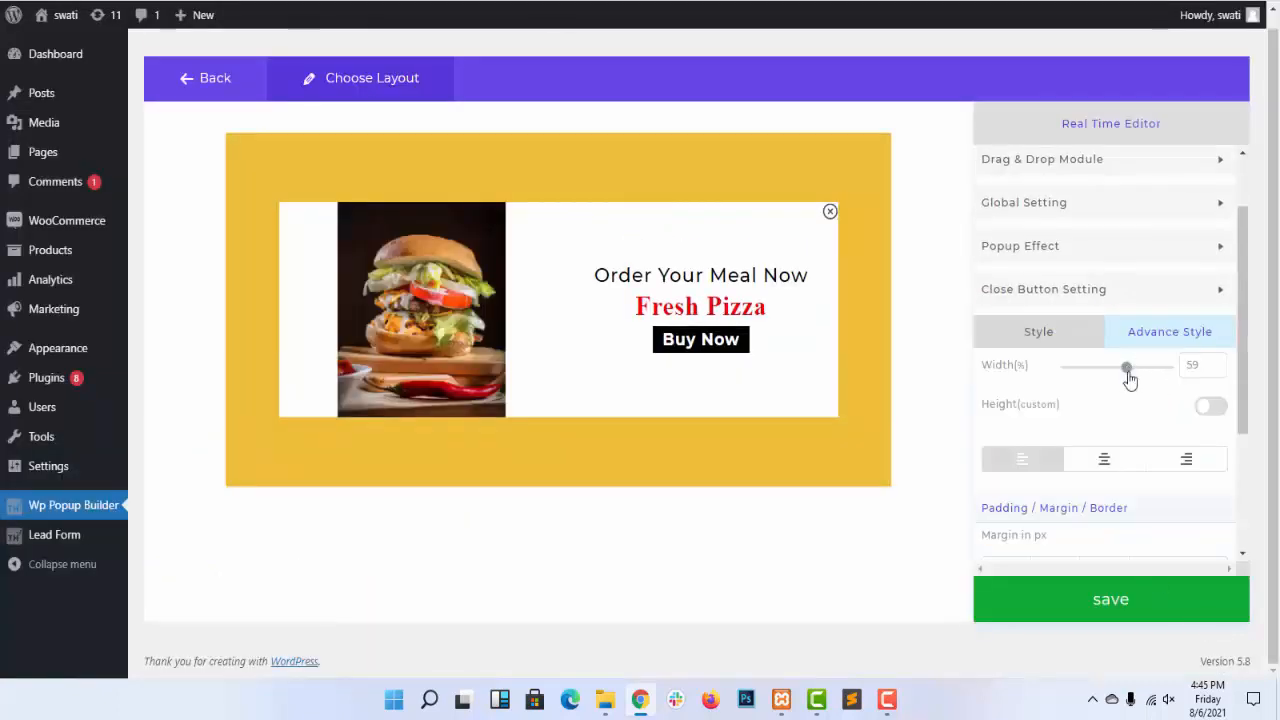
drag(1128, 374, 1175, 363)
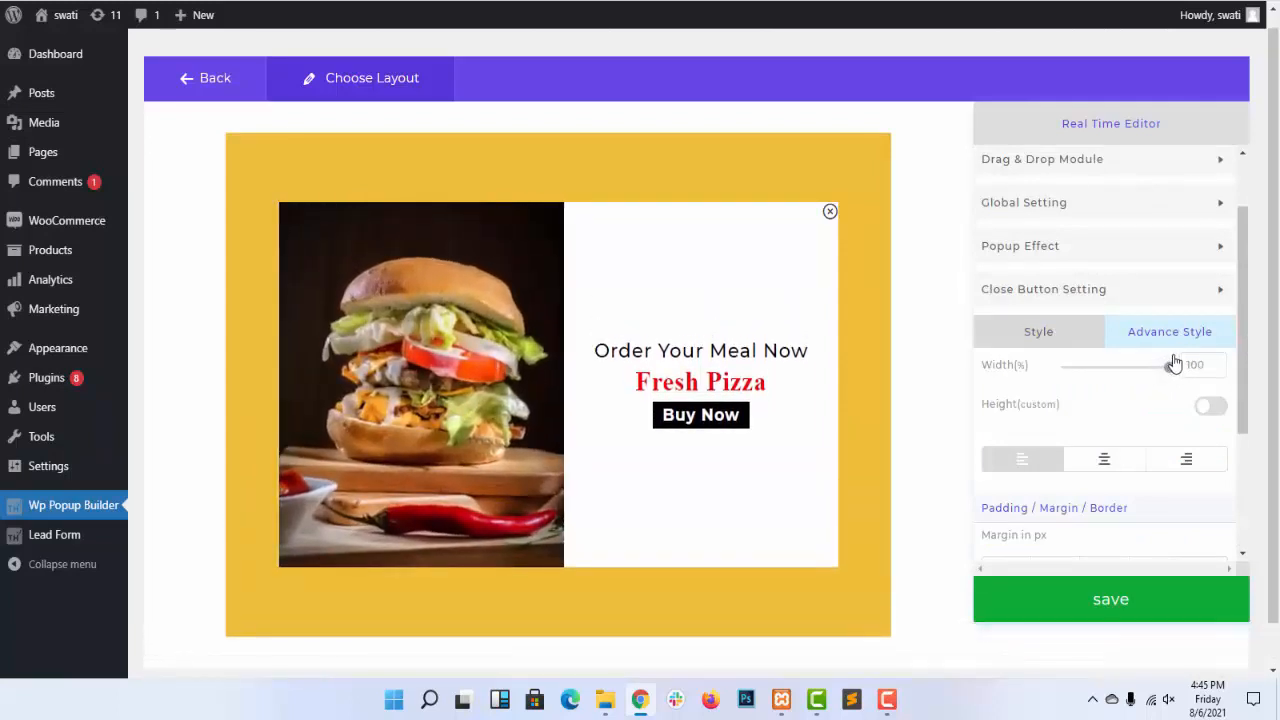
scroll(1135, 408, down, 4)
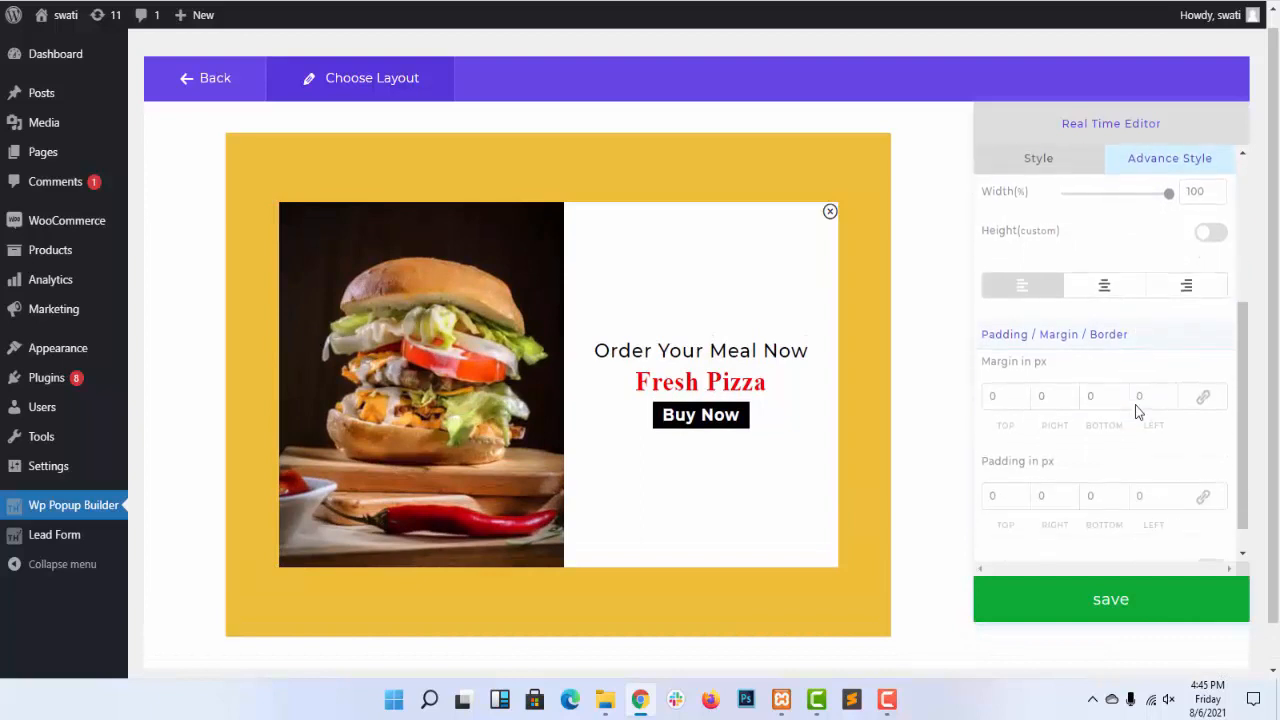
scroll(1135, 404, up, 3)
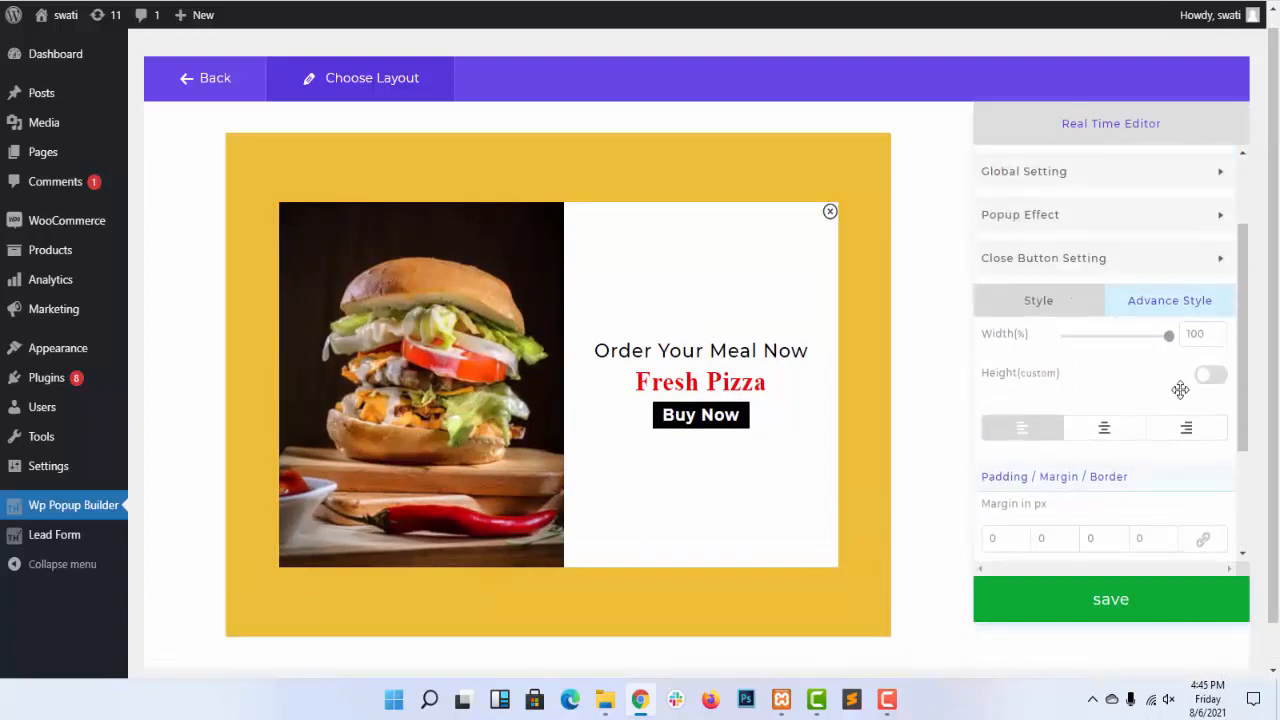
Step: Add a Video module below the "Buy Now" button and choose You Tube as its video source
scroll(1142, 390, up, 3)
click(1106, 216)
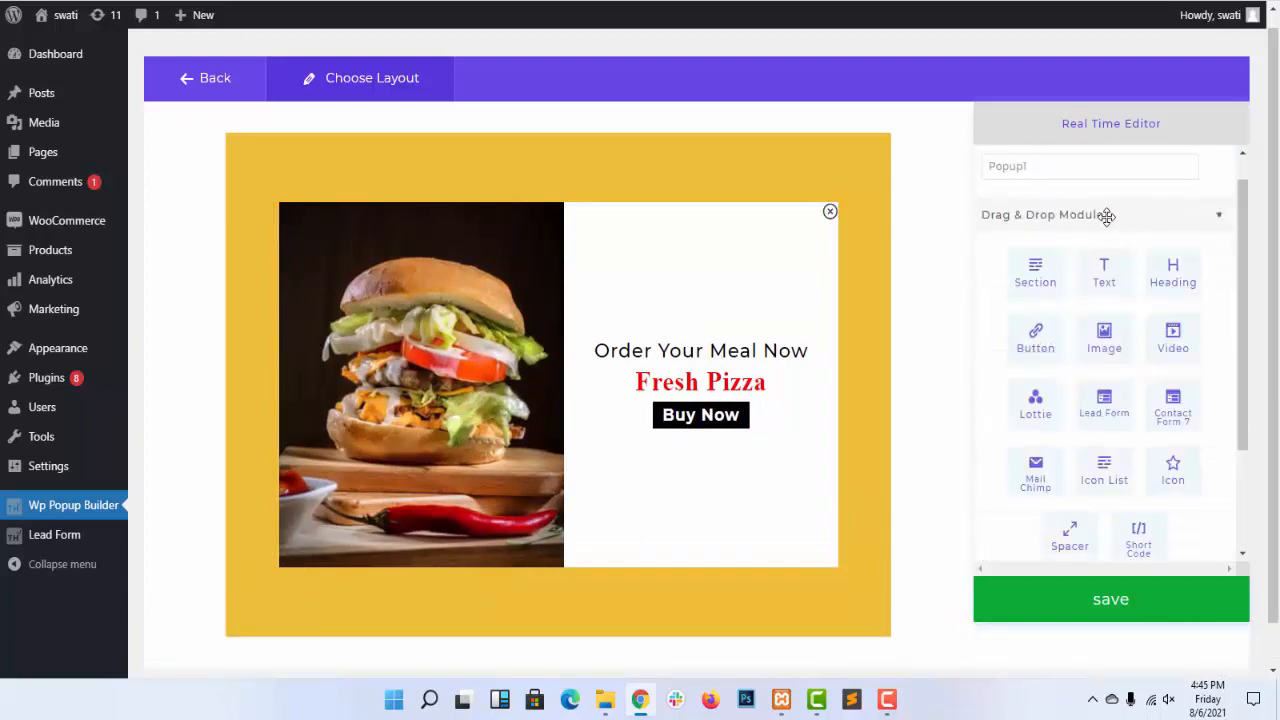
drag(1180, 345, 712, 430)
click(714, 437)
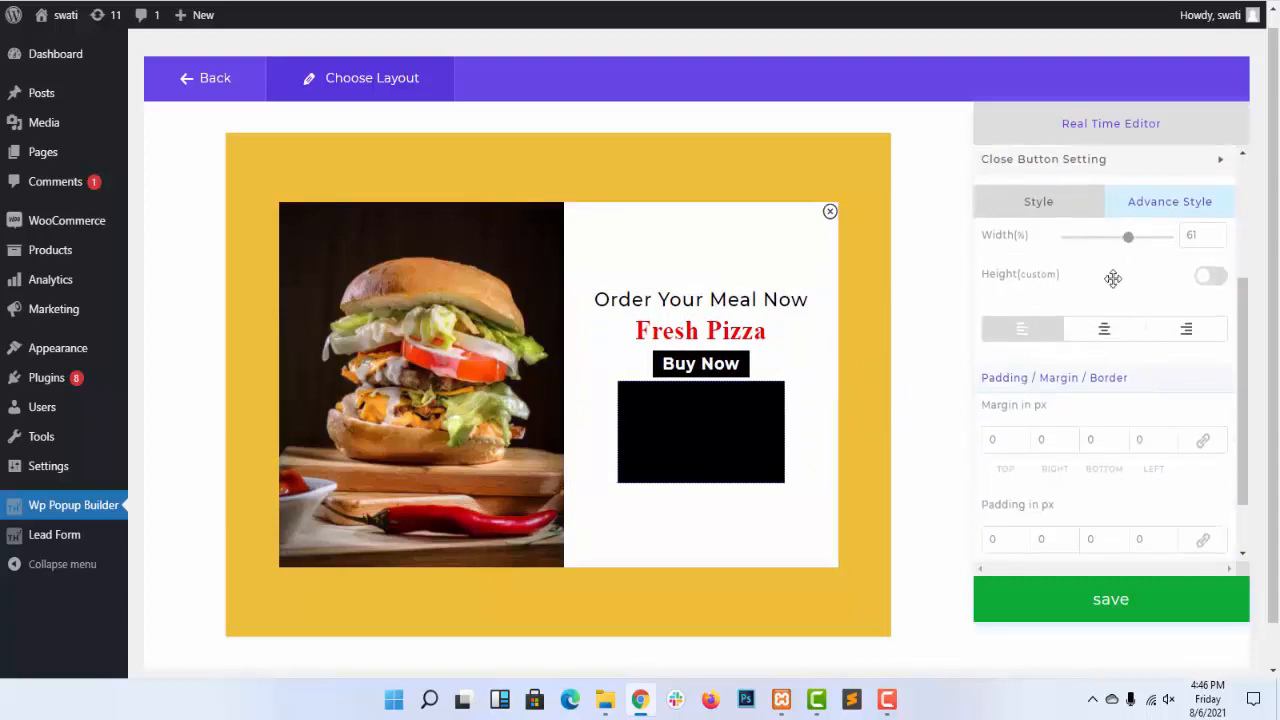
click(1056, 212)
click(1111, 244)
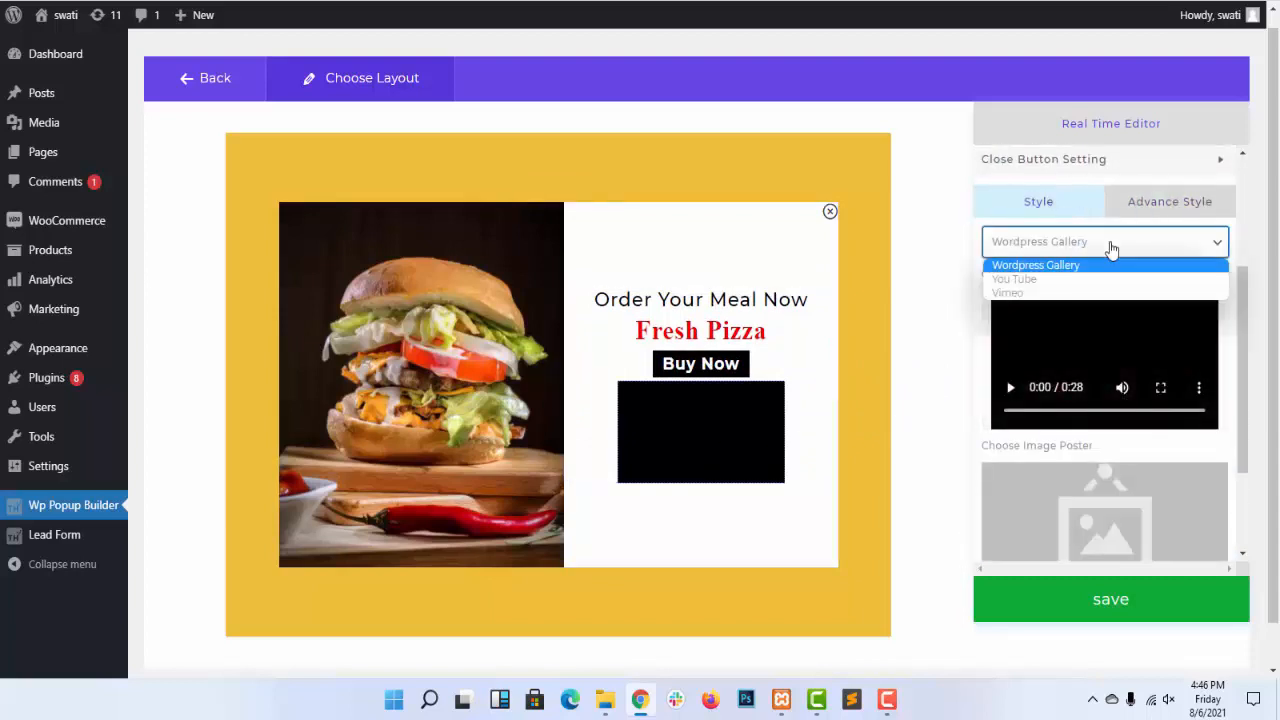
click(1112, 280)
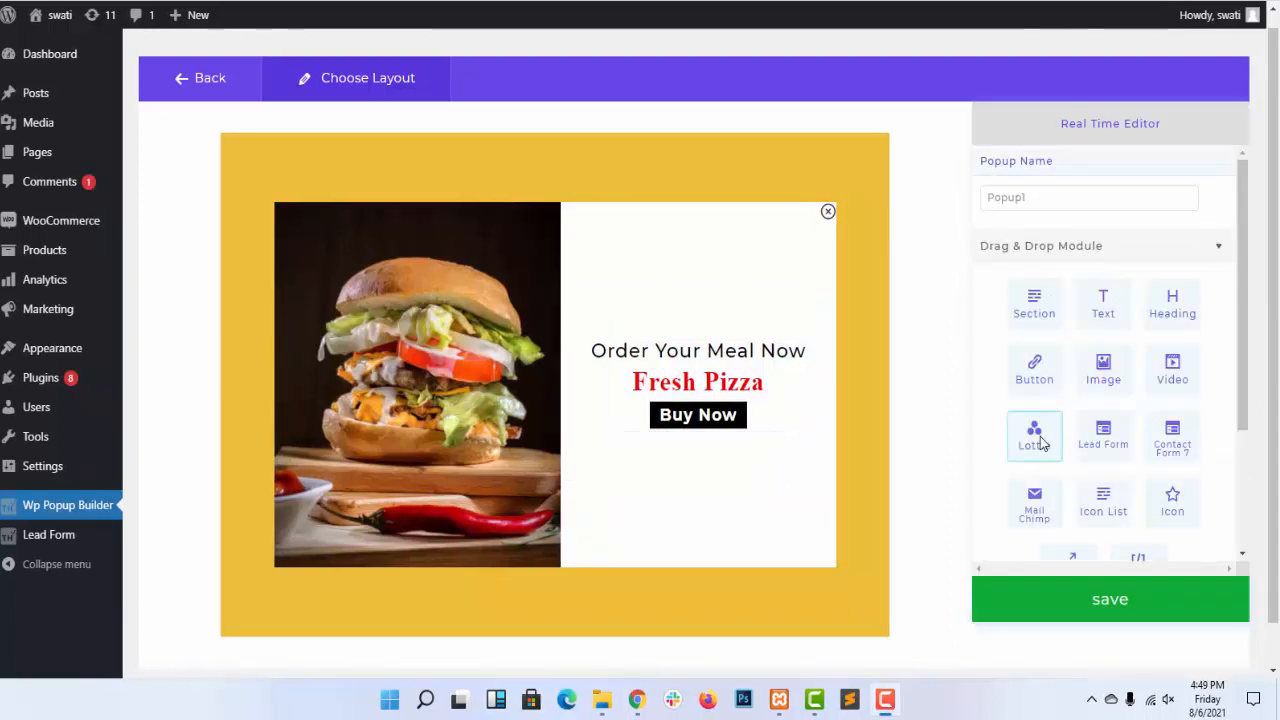
Step: Add a Lottie module between the "Fresh Pizza" heading and the "Buy Now" button, and try its source and Auto Play options
drag(1034, 435, 695, 388)
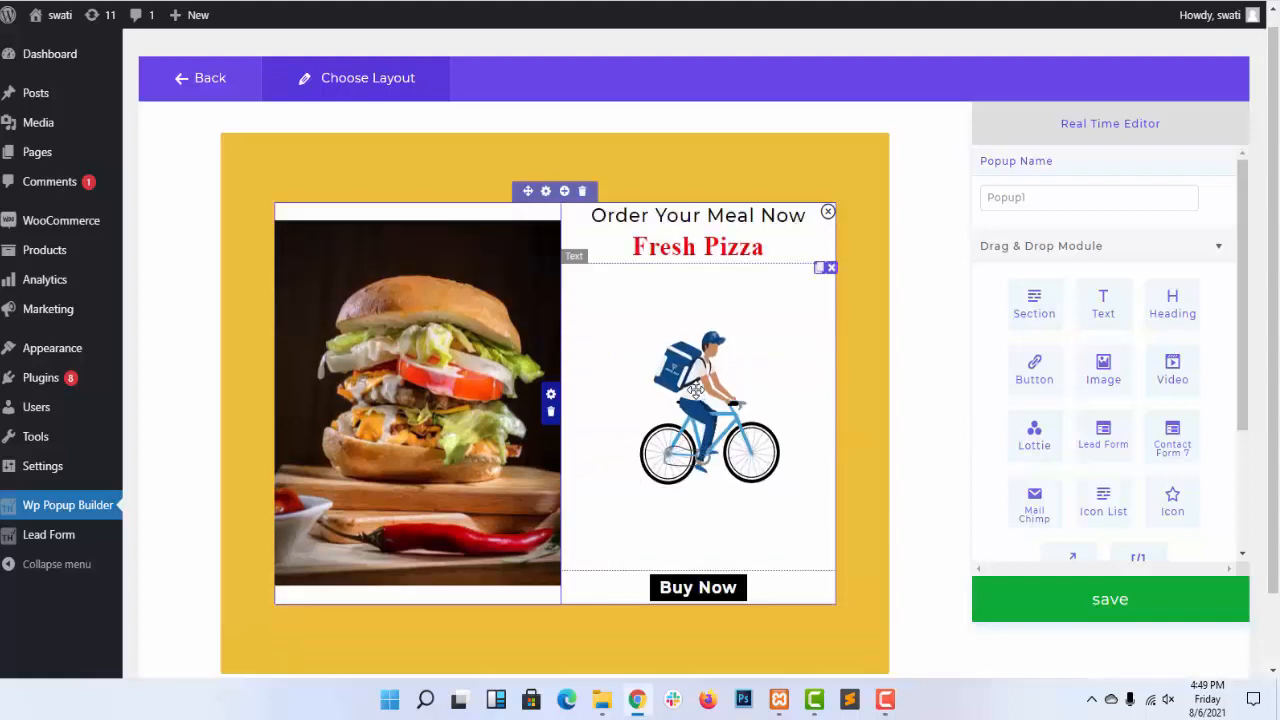
click(696, 390)
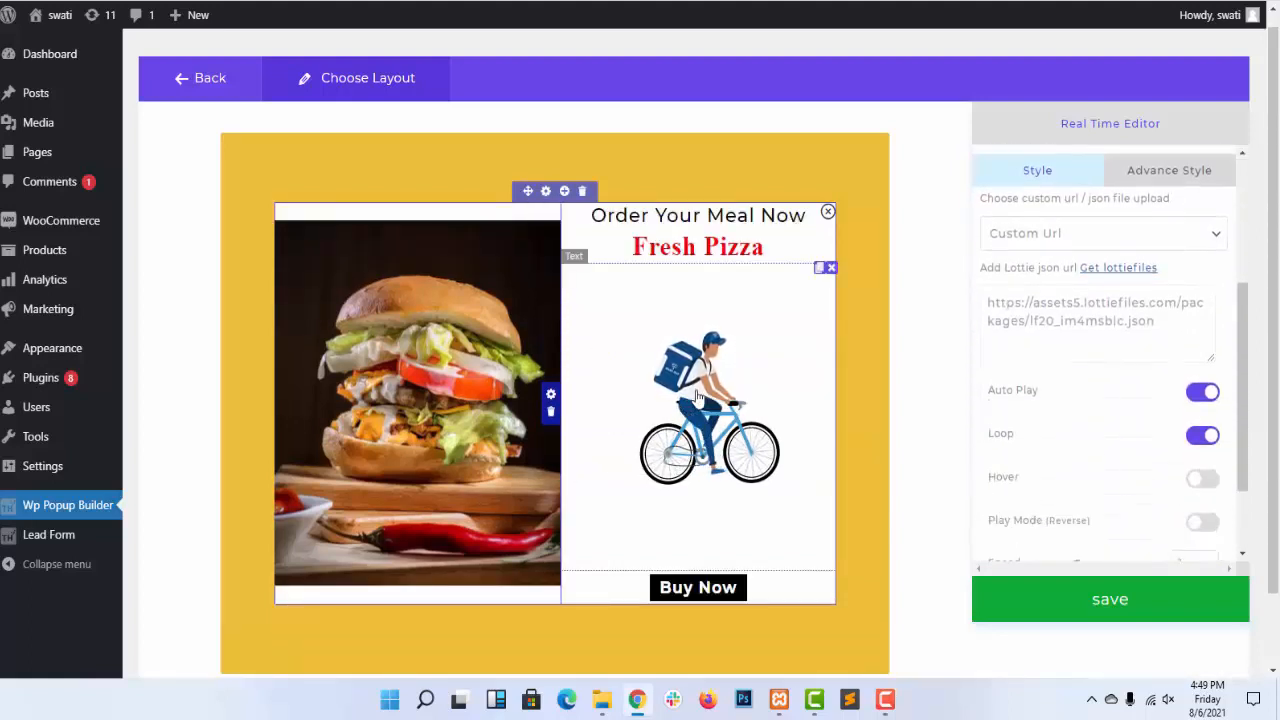
click(1089, 240)
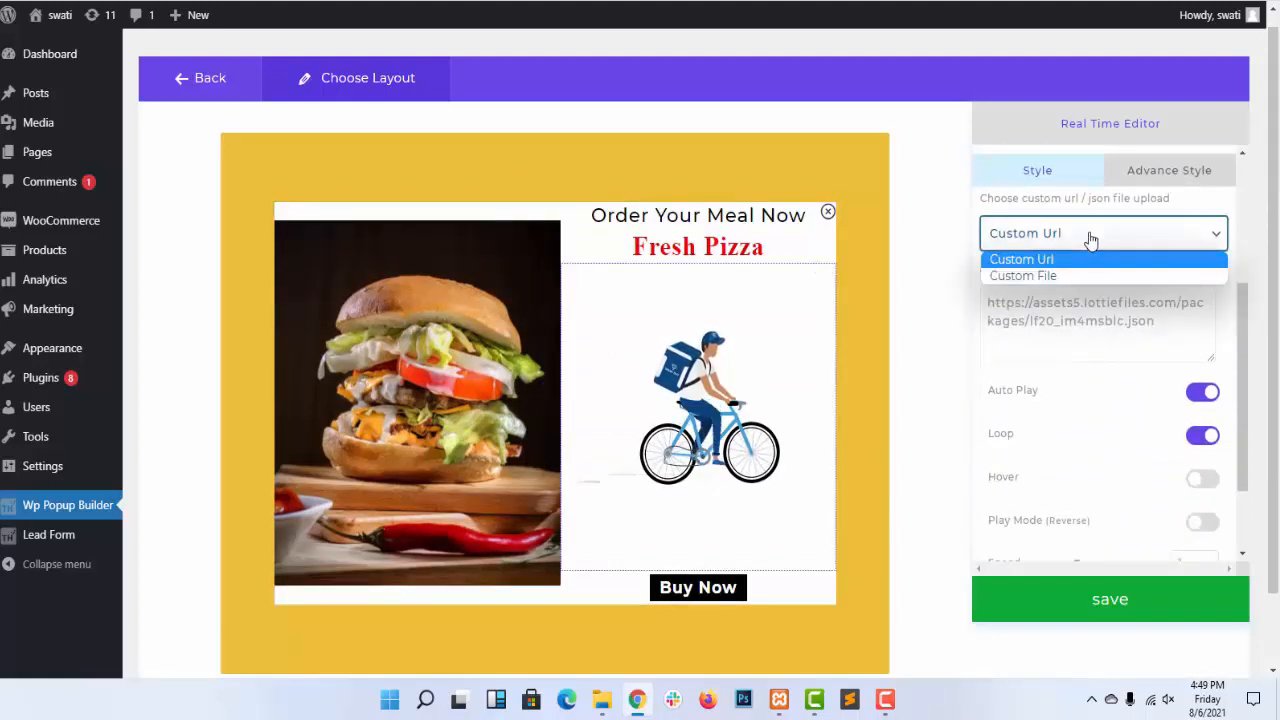
click(1089, 240)
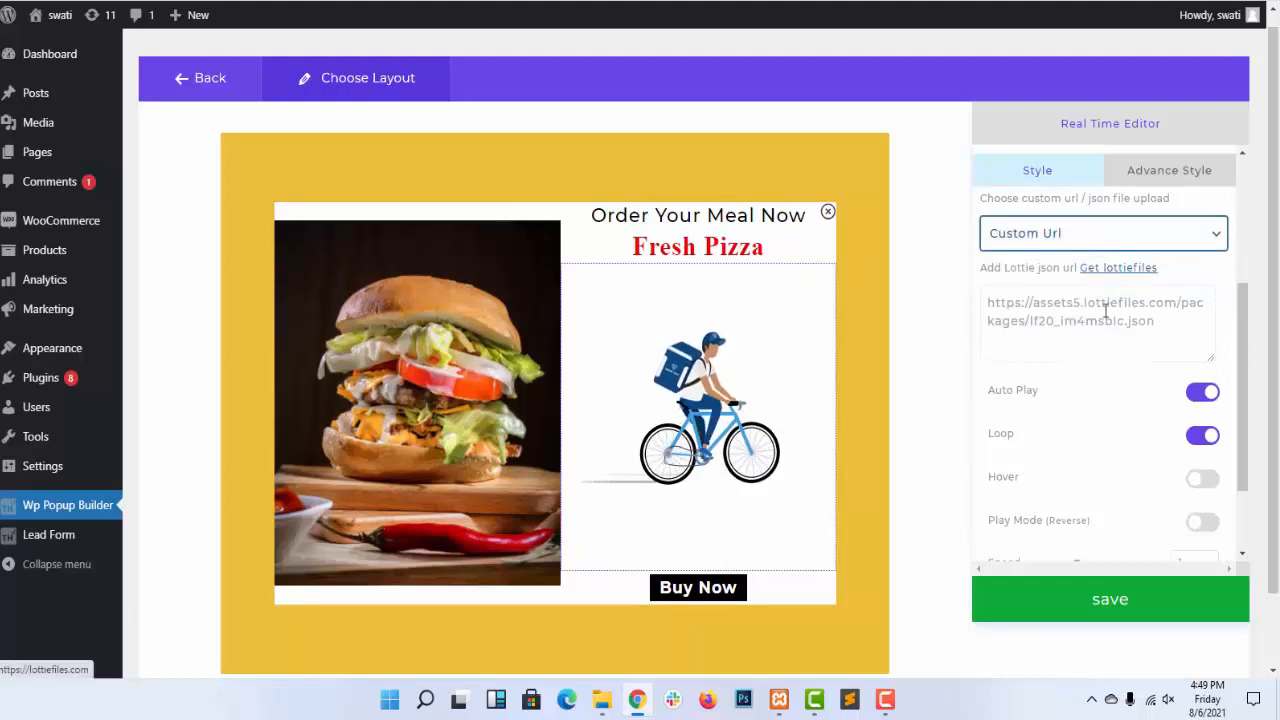
triple_click(1106, 312)
click(1105, 314)
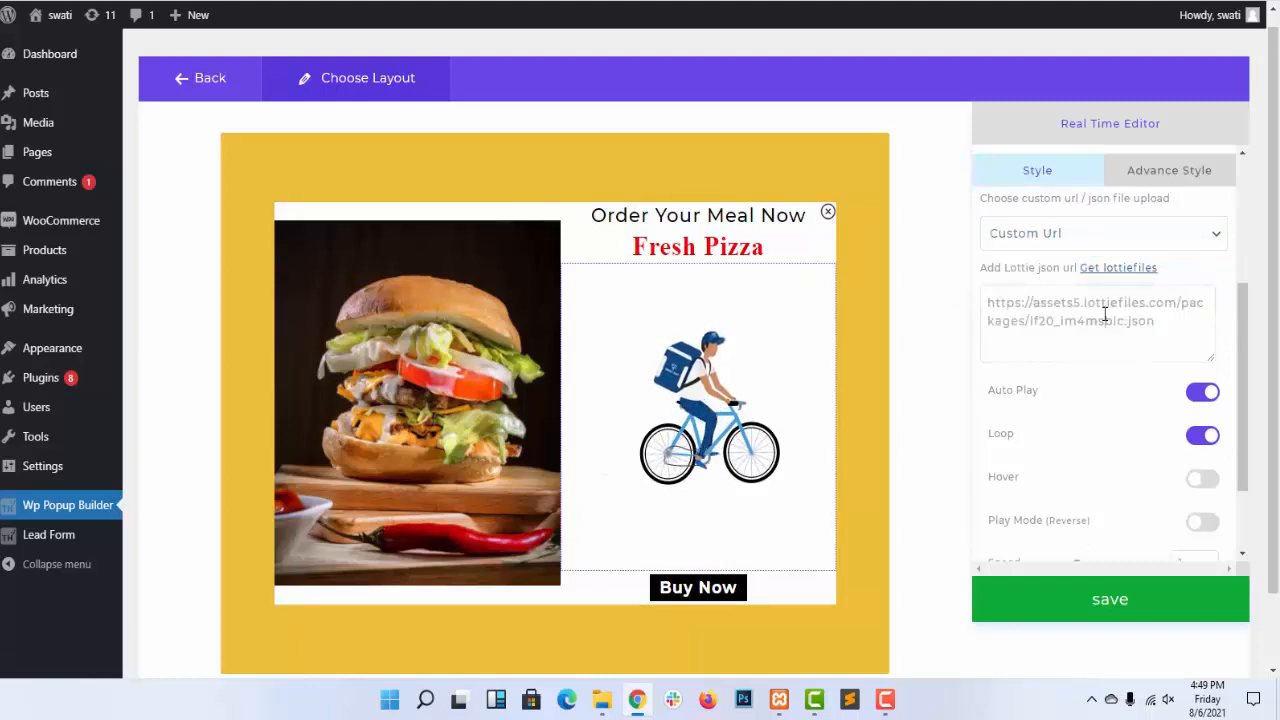
click(1190, 394)
click(1191, 399)
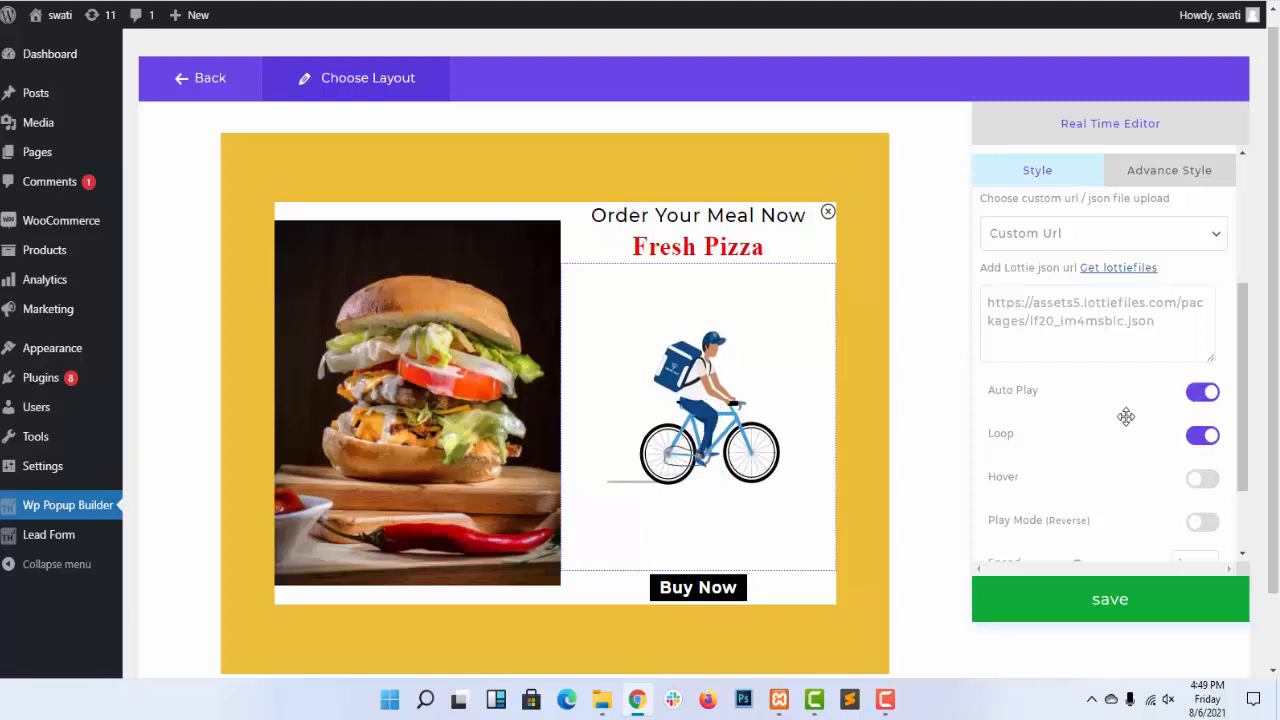
Step: Add a Lead Form module below the "Buy Now" button using the Contact Us form, with a form width of 100%
scroll(1126, 416, up, 5)
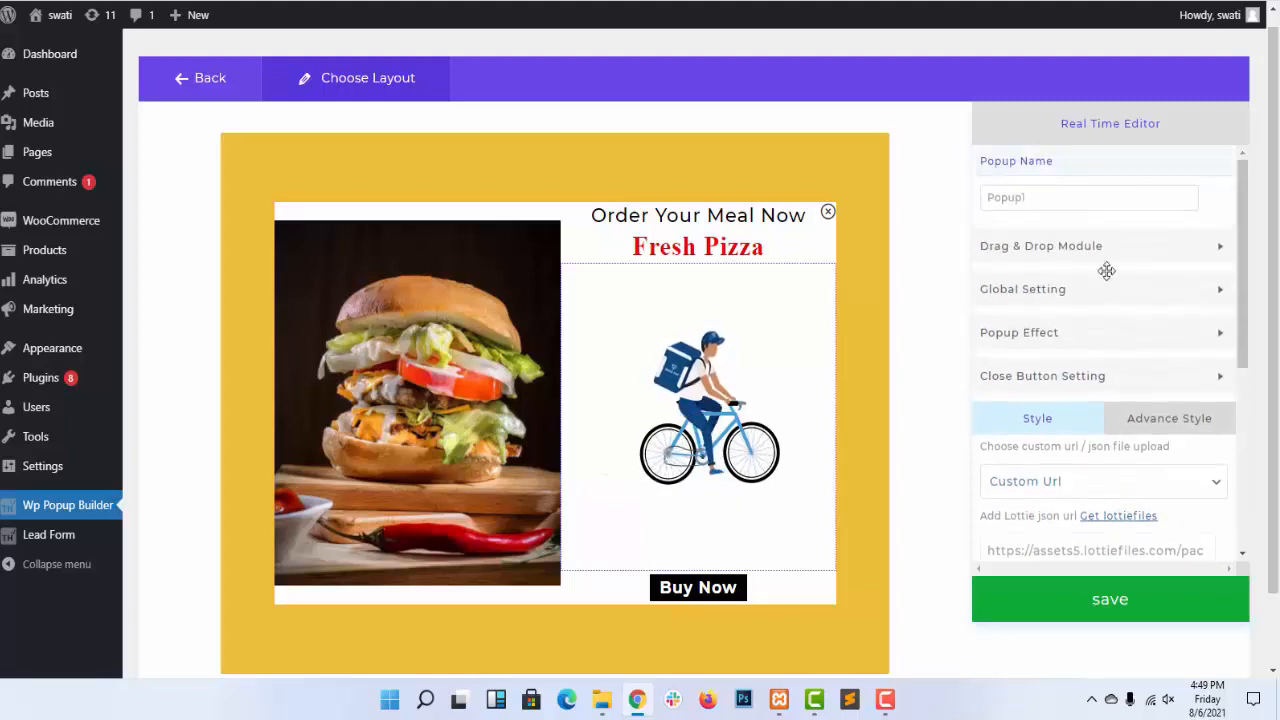
click(1105, 247)
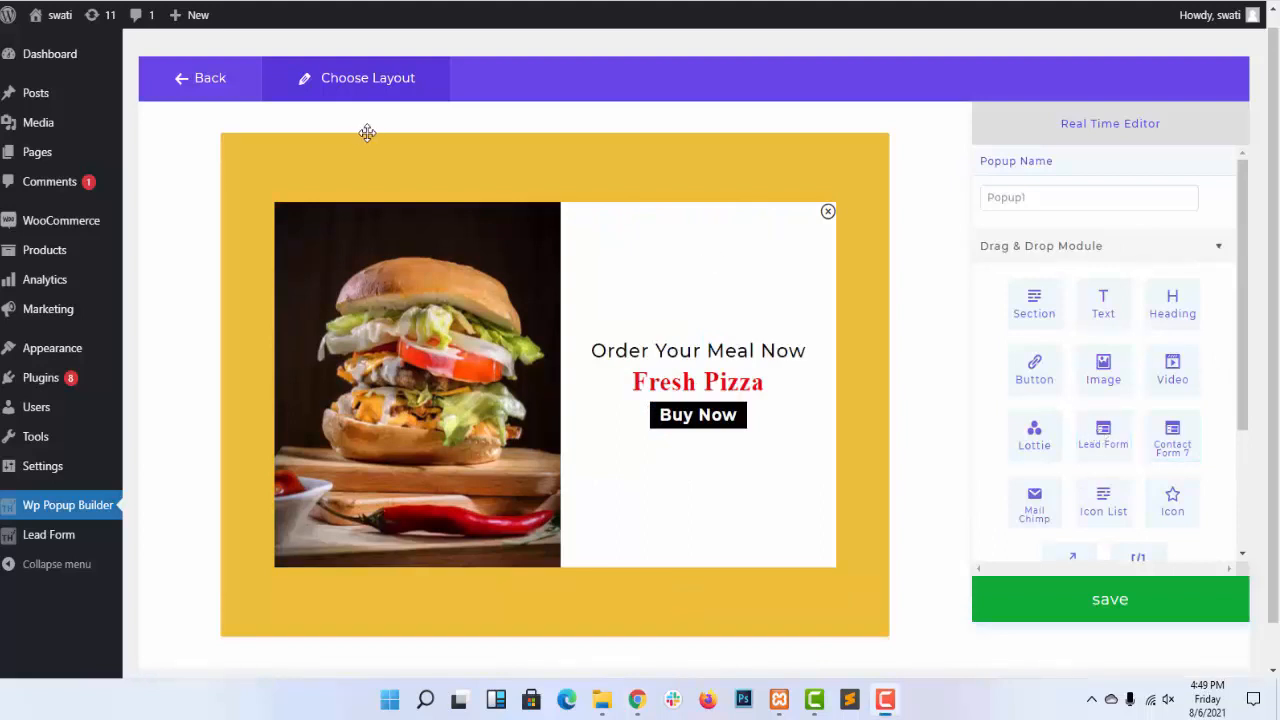
drag(1103, 435, 686, 423)
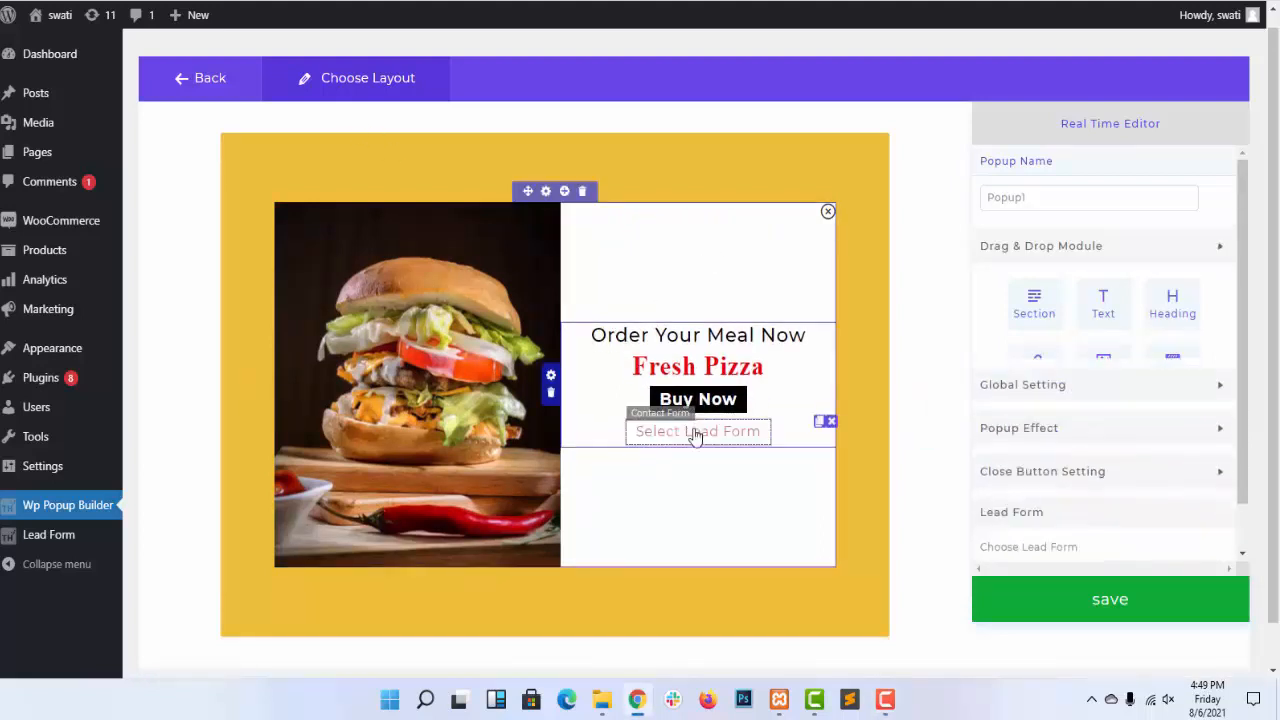
click(1105, 492)
click(1101, 545)
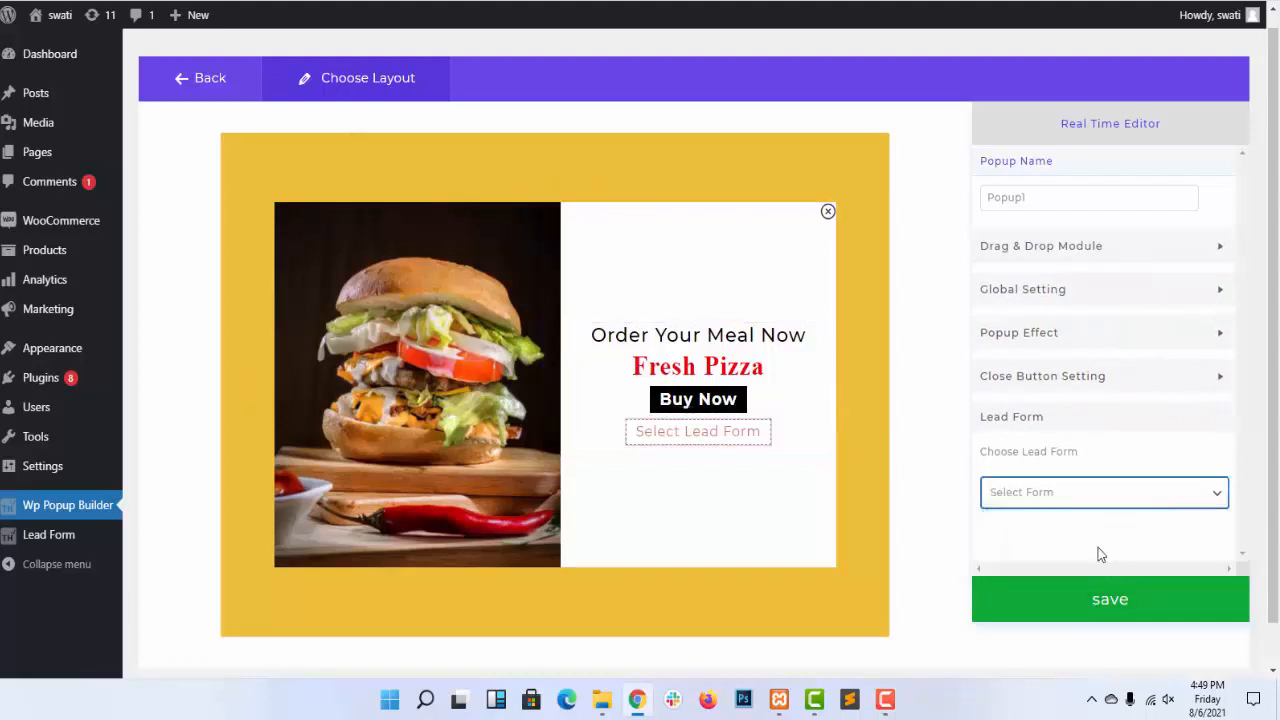
scroll(1106, 503, down, 3)
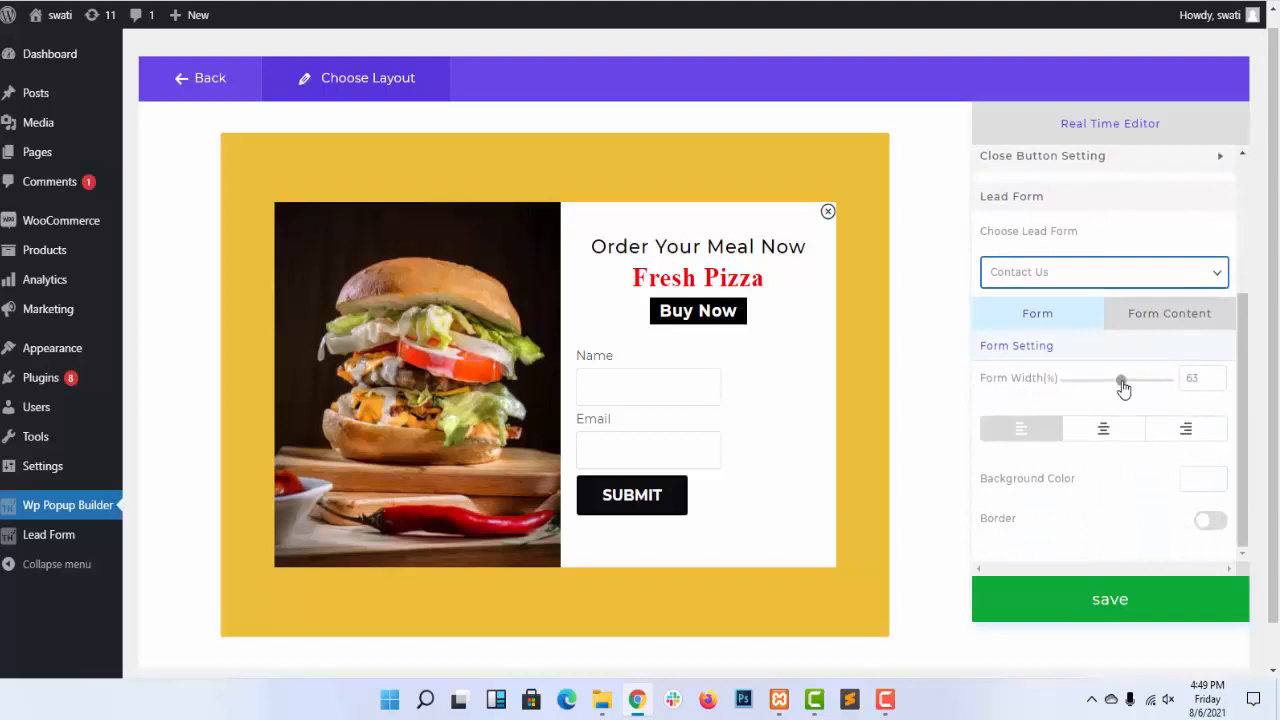
drag(1121, 383, 1174, 377)
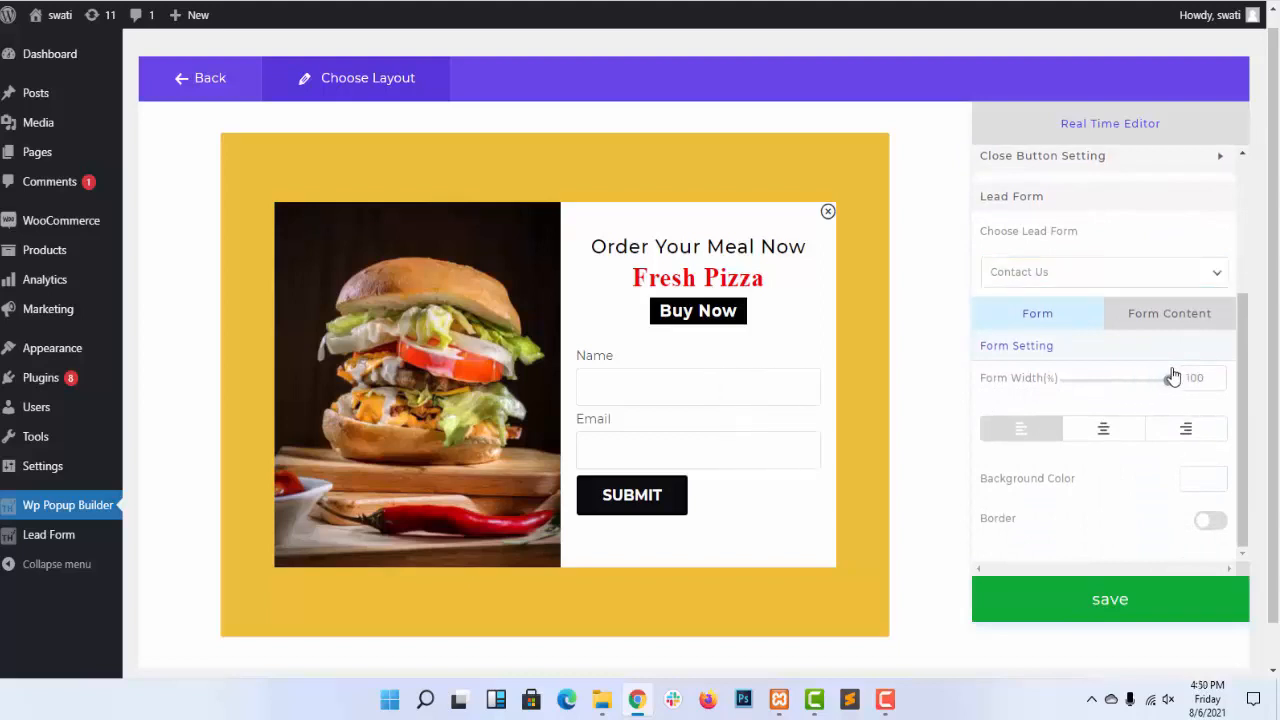
Step: Give the Contact Us form a very light grey background and turn on its border
scroll(1226, 446, down, 1)
click(1205, 435)
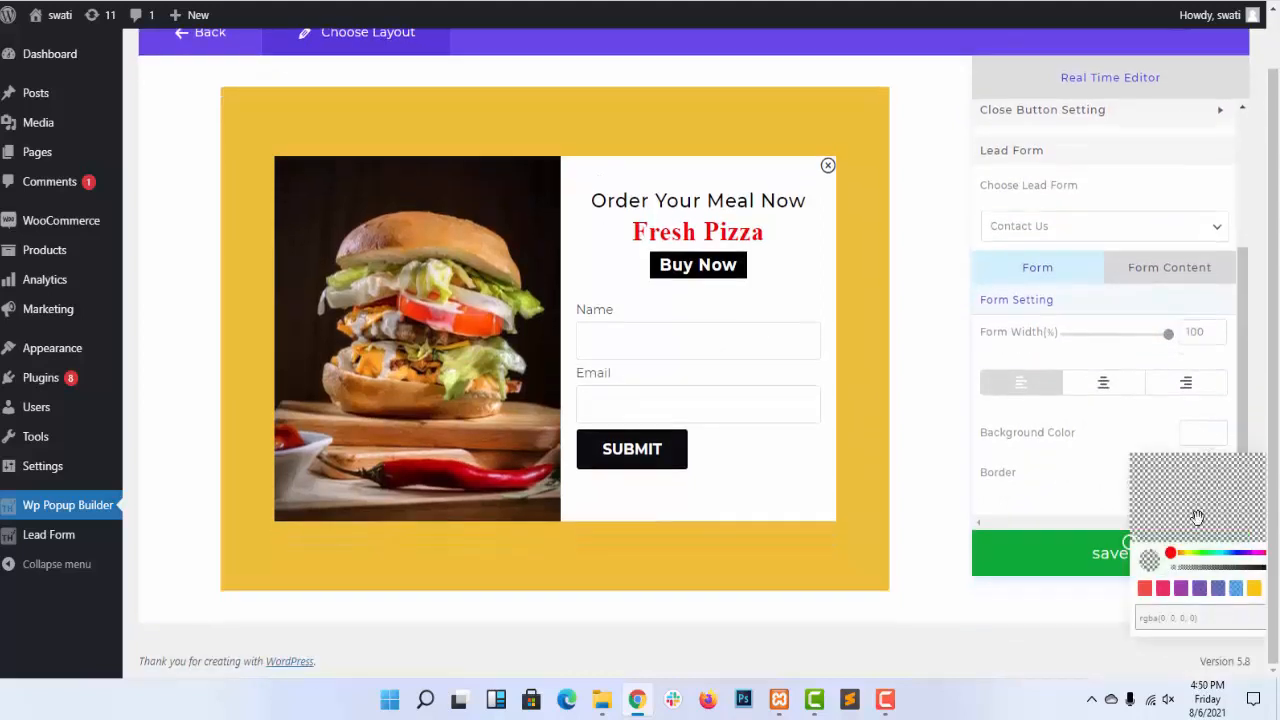
drag(1208, 566, 1166, 570)
click(1080, 415)
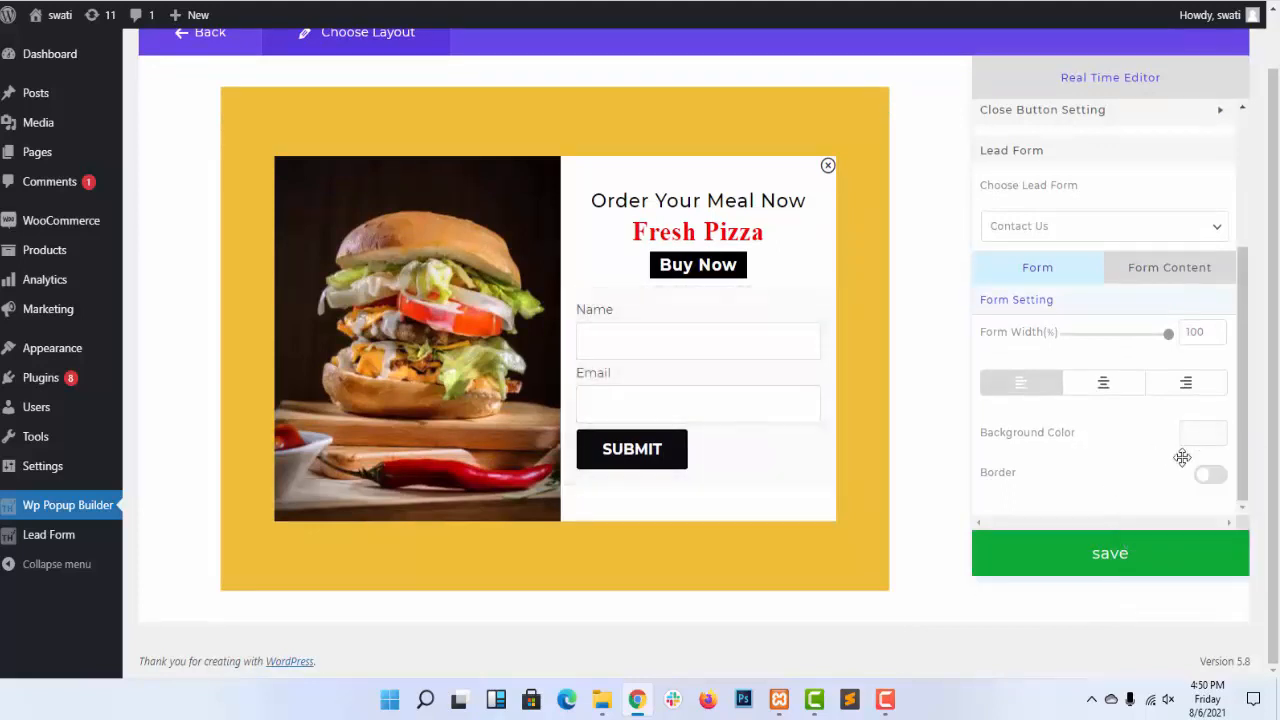
click(1211, 477)
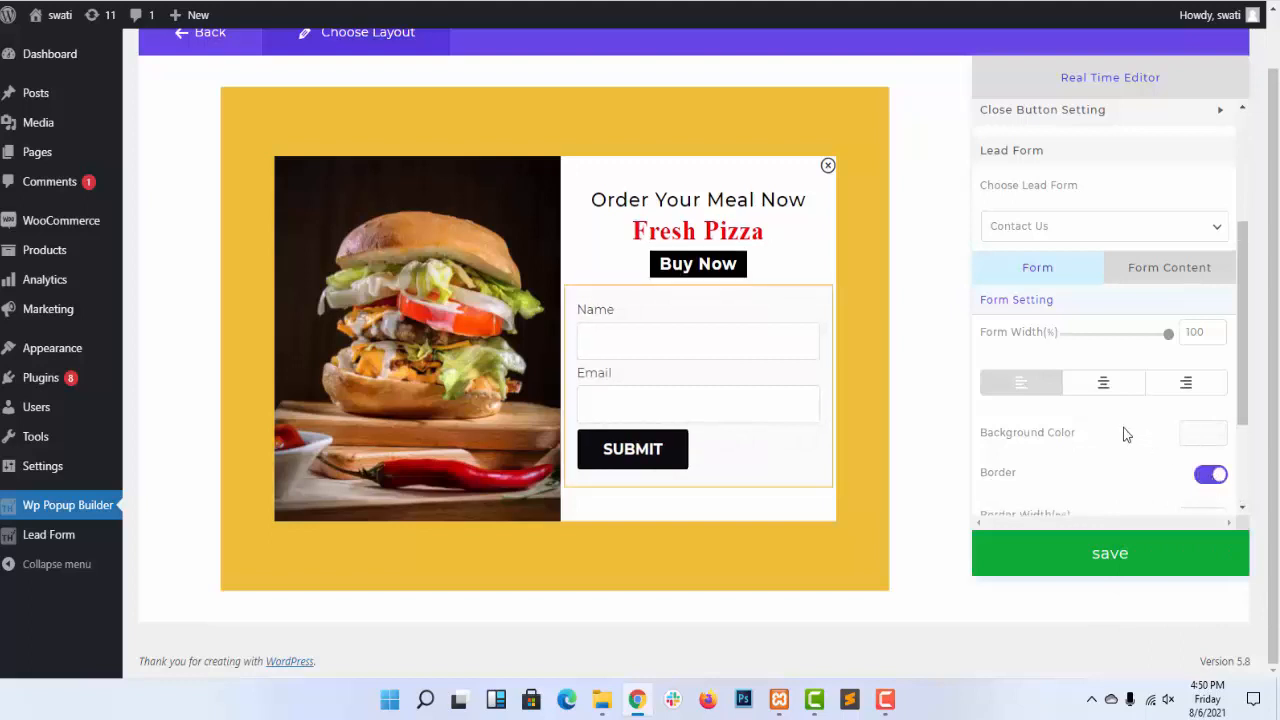
scroll(1125, 433, down, 3)
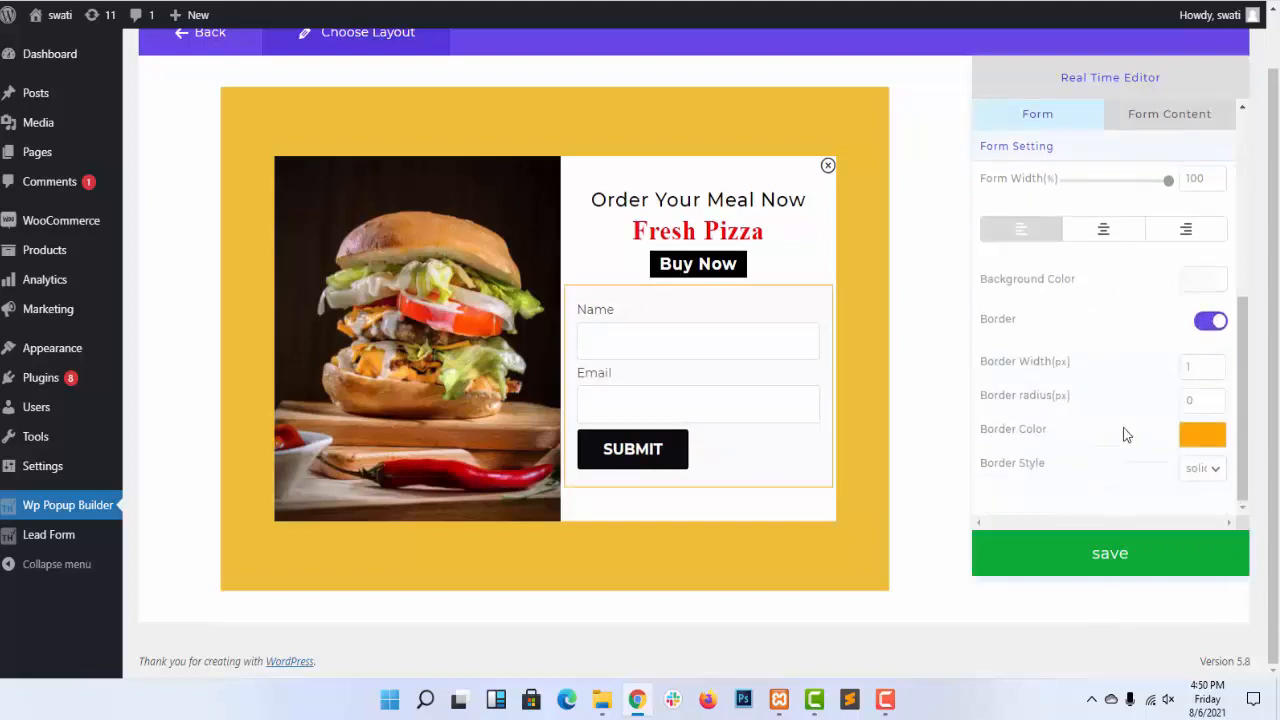
Step: Set the Contact Us form's border color to purple
click(1201, 436)
click(1180, 590)
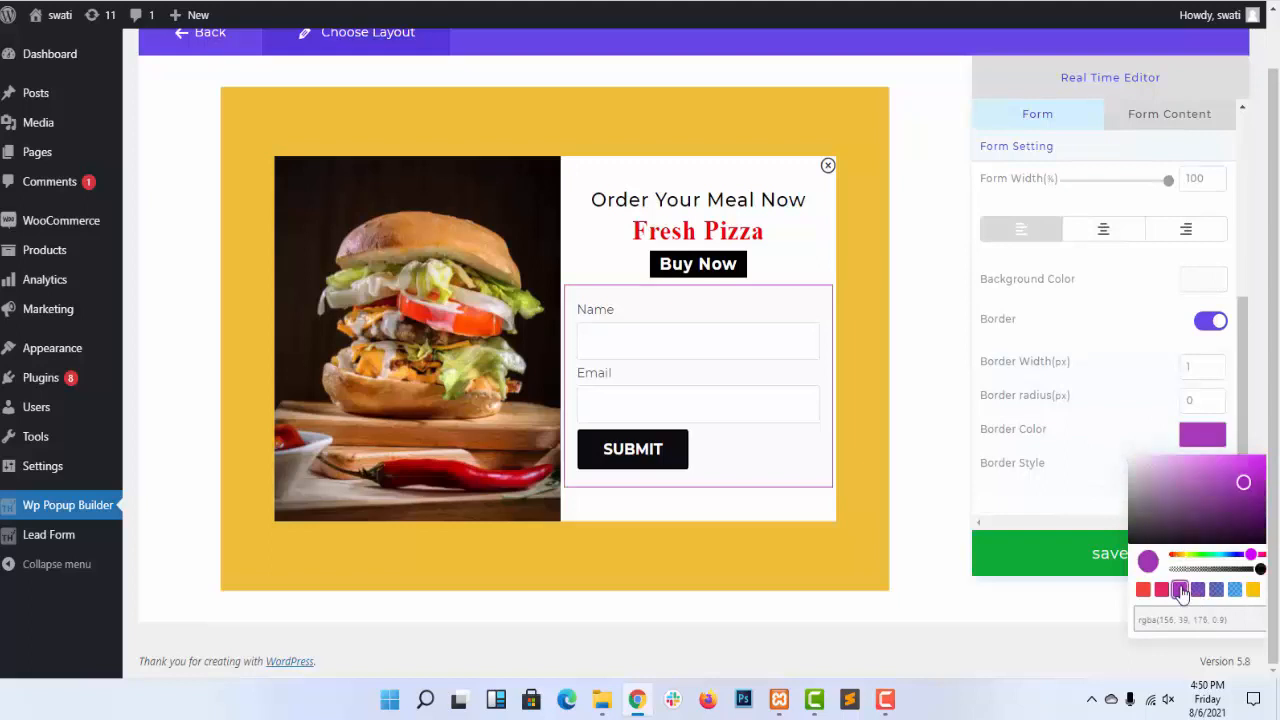
click(1110, 480)
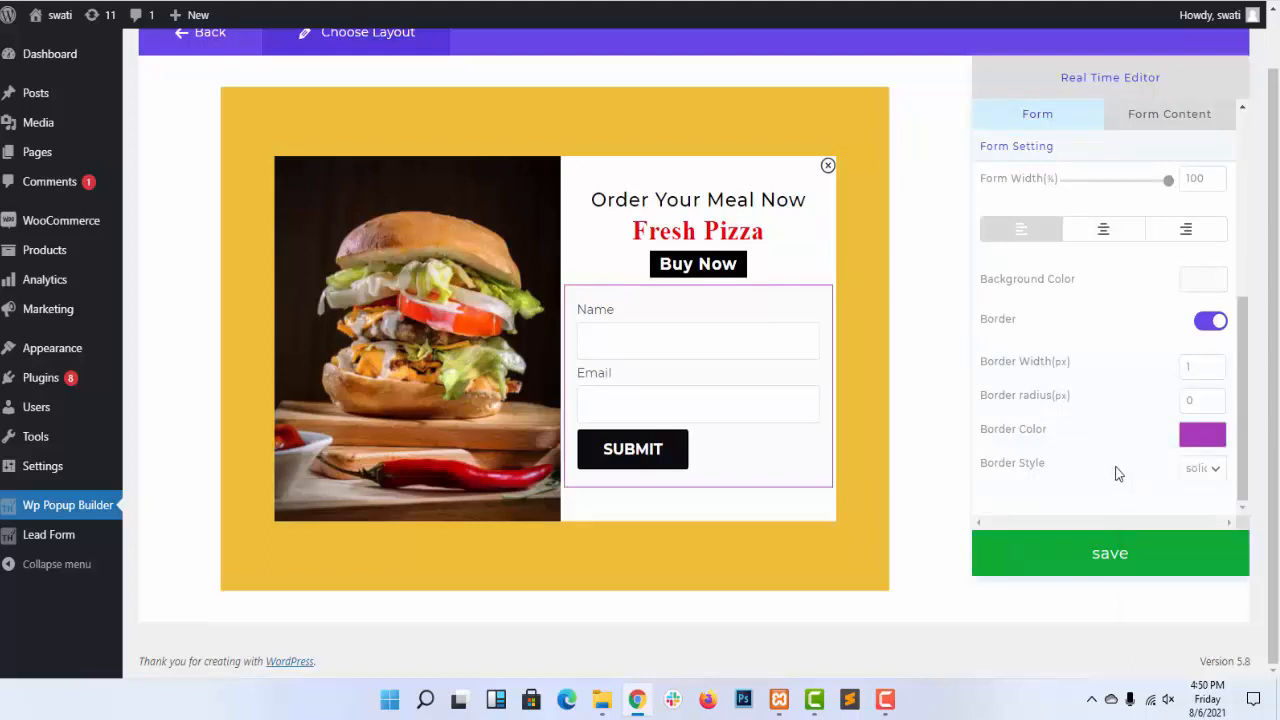
Step: Try the Contact Us form's heading on and off, and review its label, field and submit button settings
scroll(1118, 473, up, 1)
click(1134, 206)
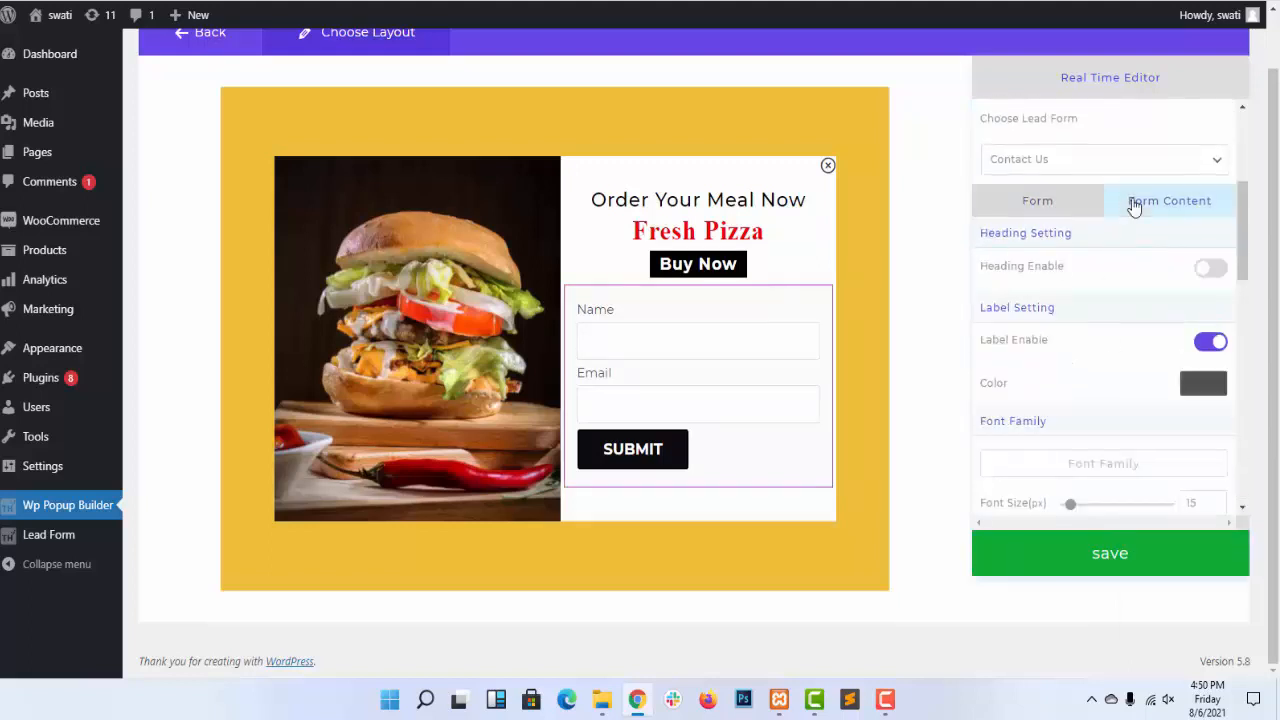
scroll(1120, 280, down, 1)
click(1212, 186)
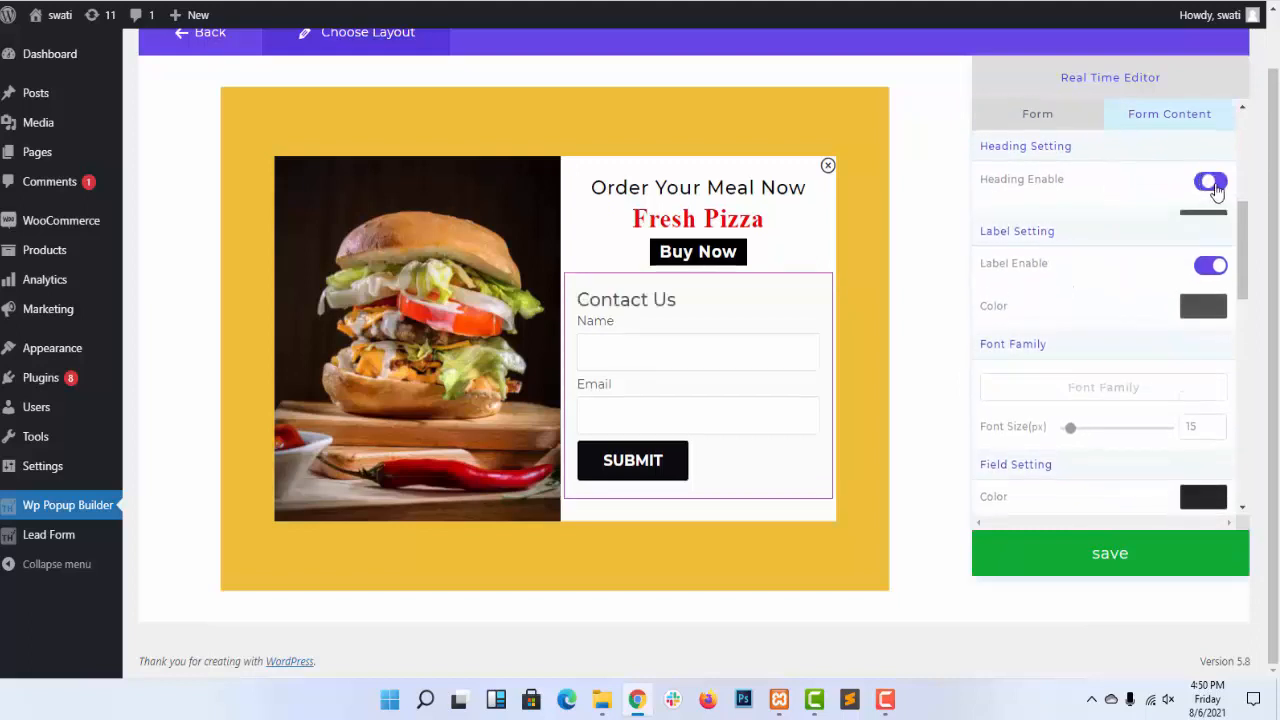
click(1214, 187)
scroll(1100, 233, down, 8)
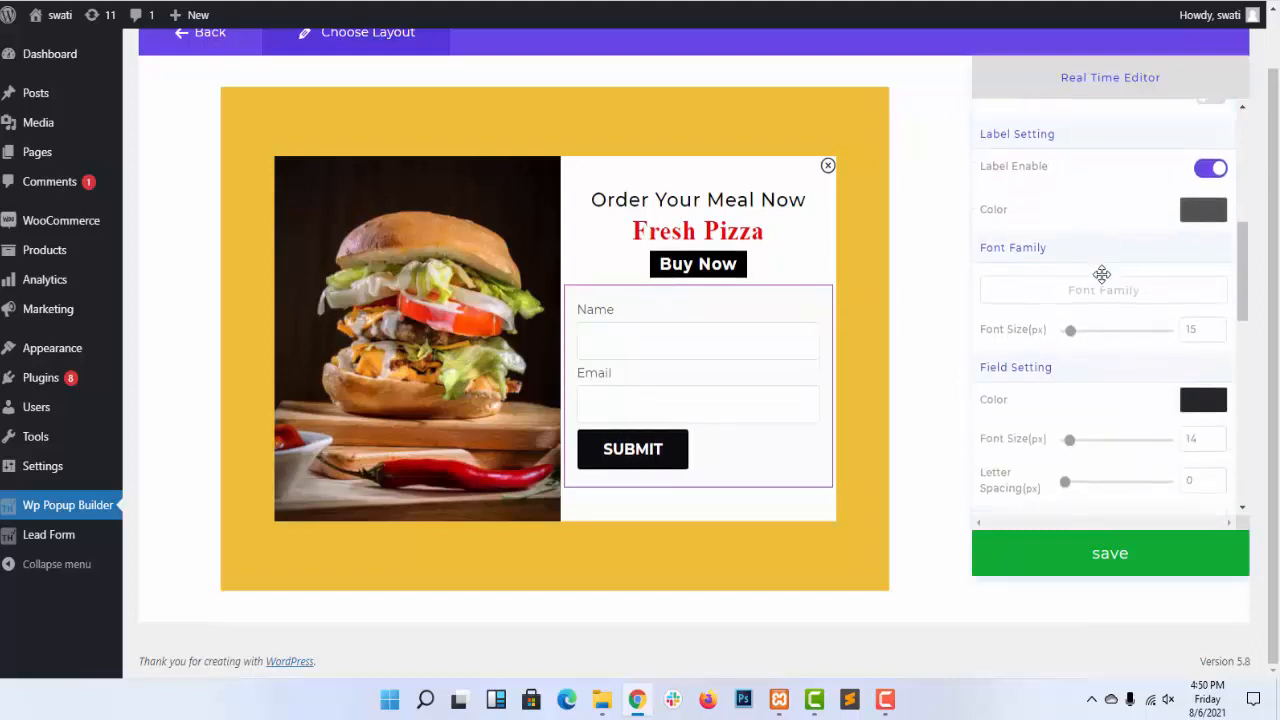
scroll(1117, 313, down, 2)
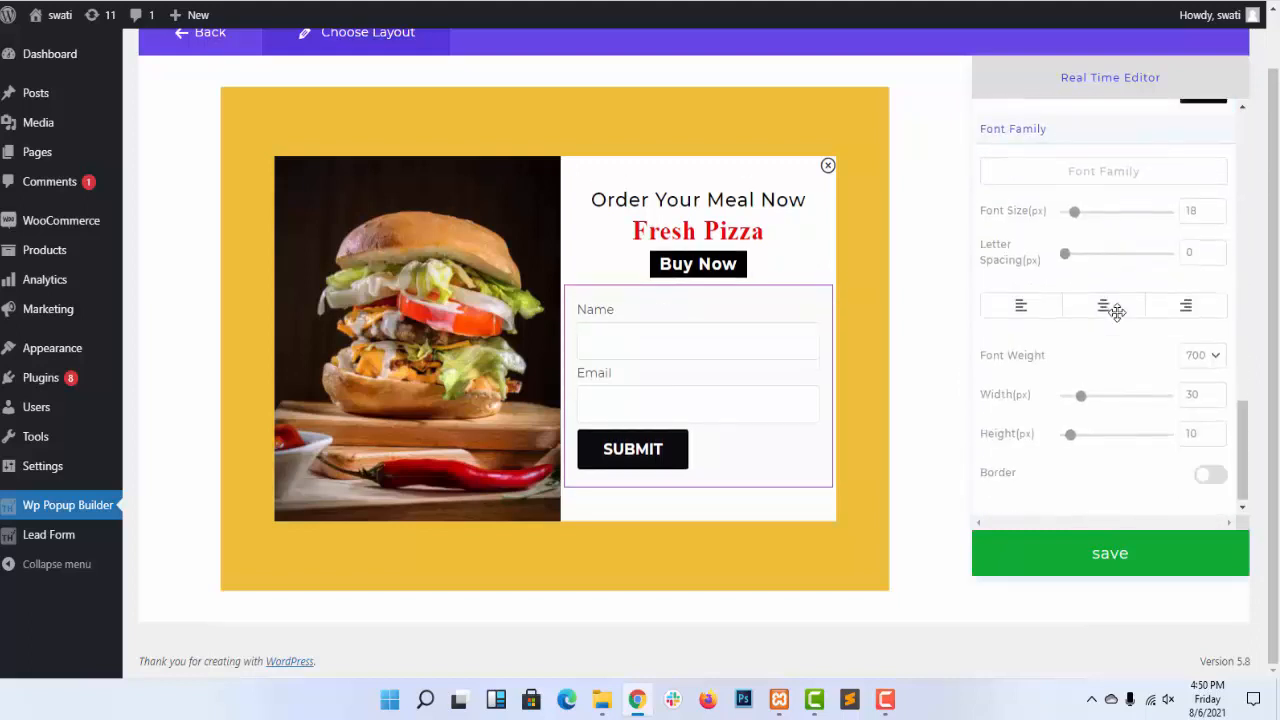
scroll(1115, 312, up, 5)
scroll(1119, 320, up, 8)
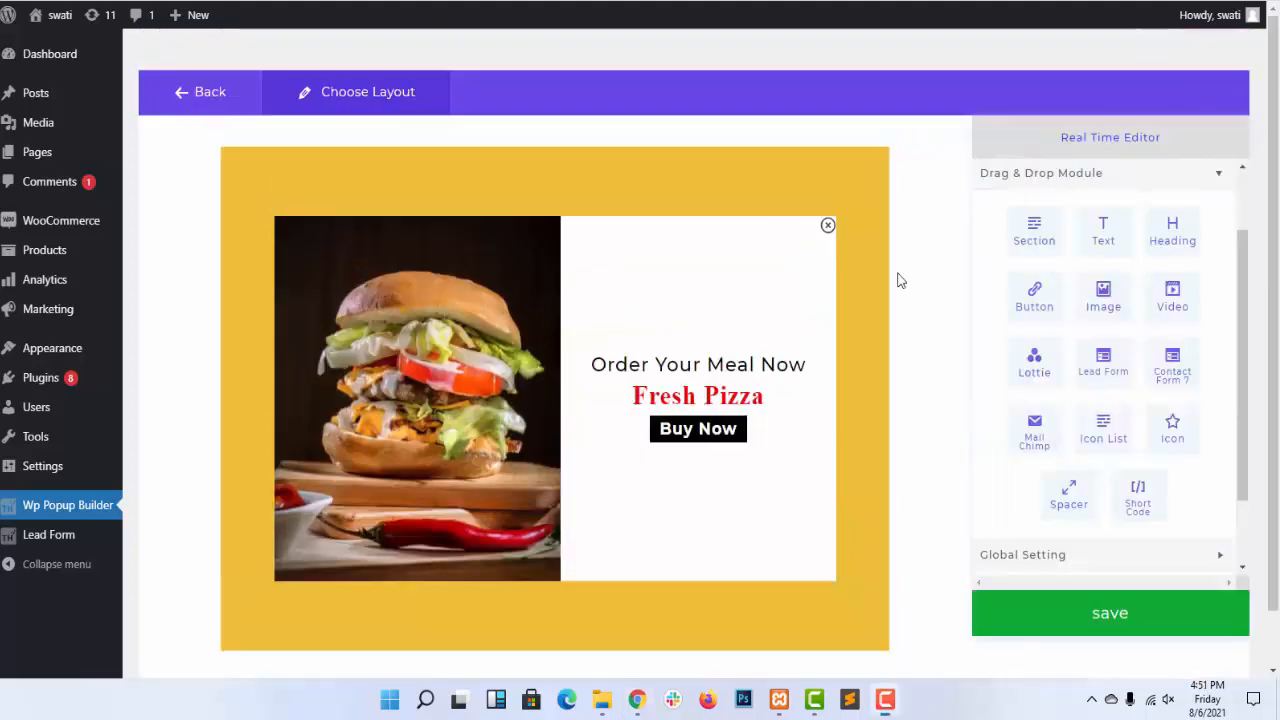
Step: Add a Mail Chimp module below the "Buy Now" button, save its API key and choose the Users mail contact list
drag(1034, 430, 748, 447)
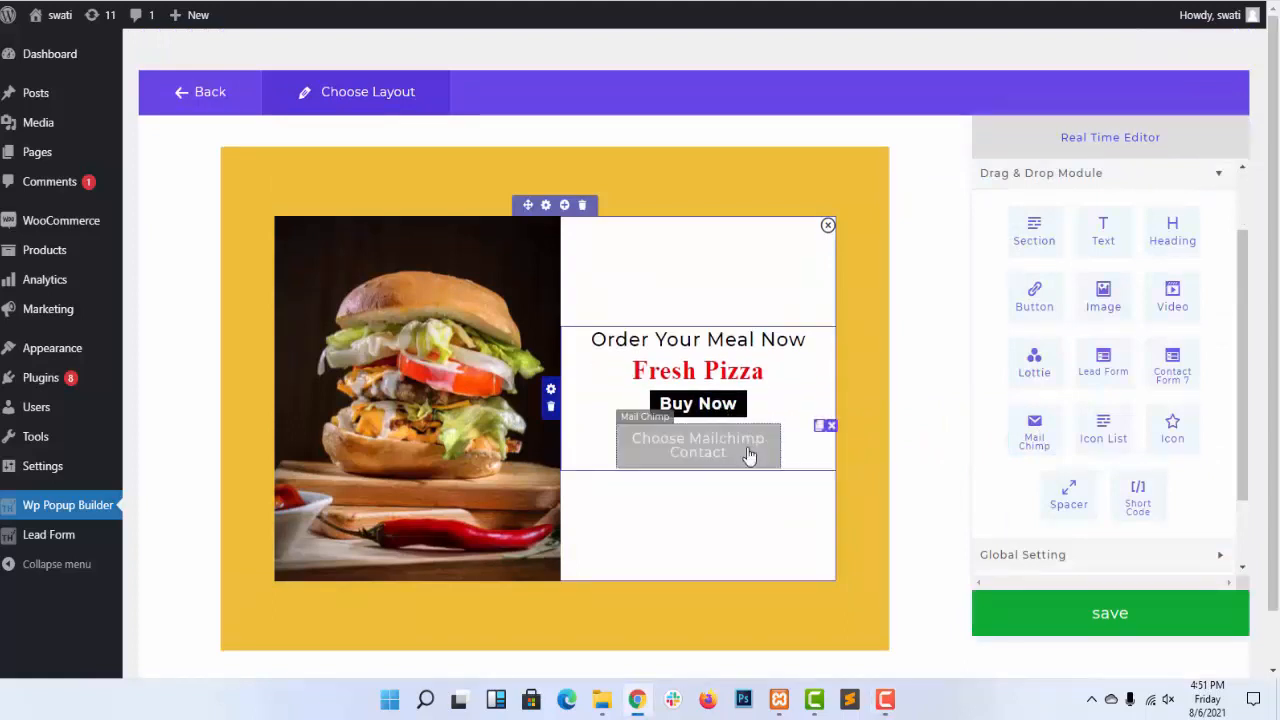
click(749, 455)
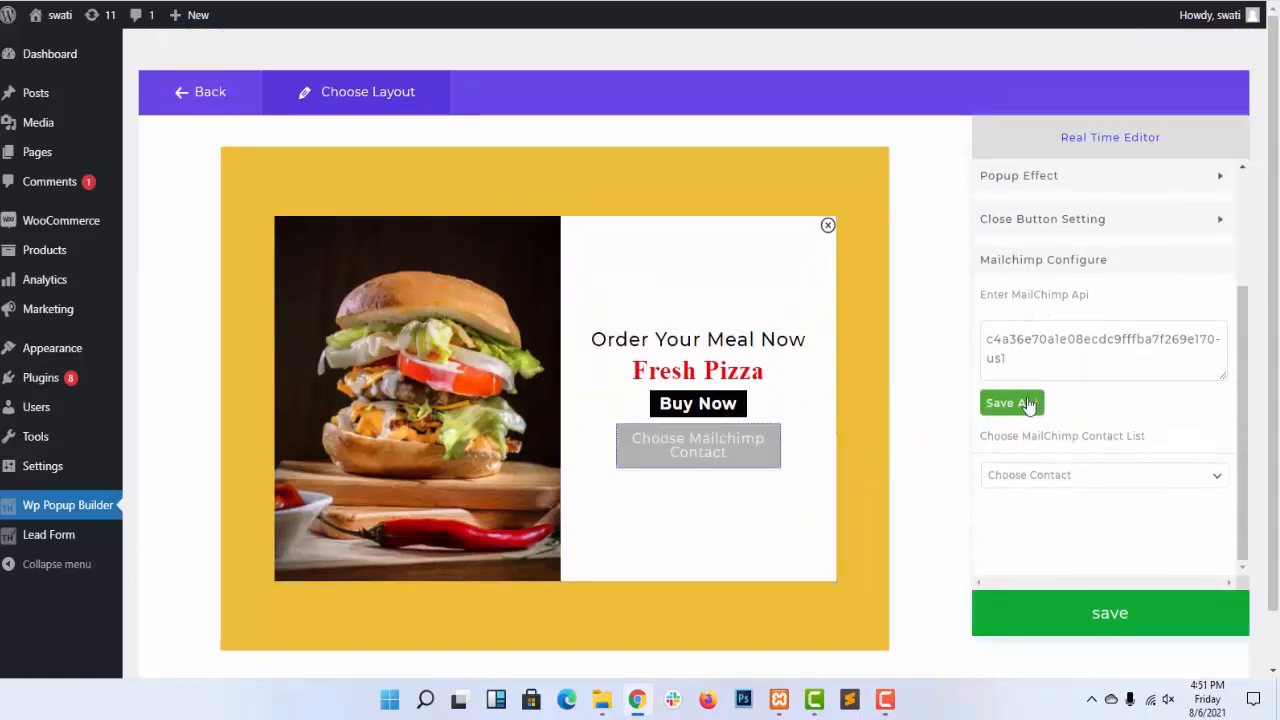
click(1013, 404)
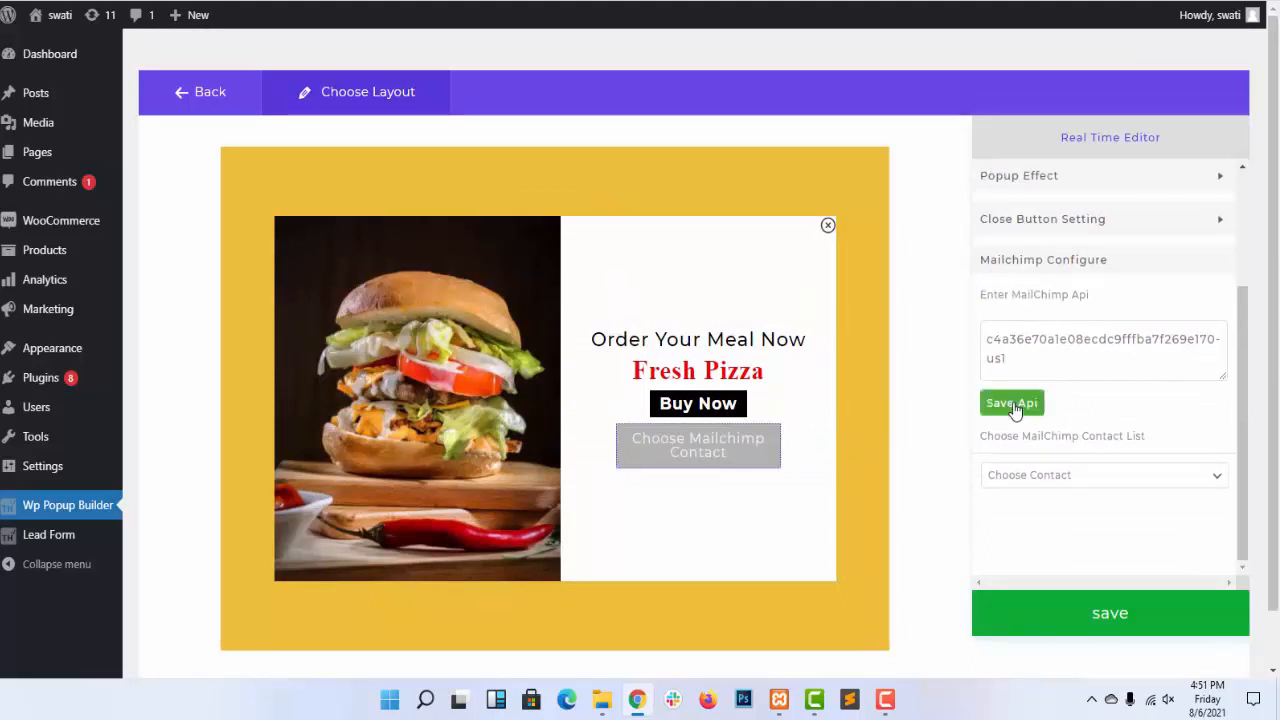
click(1062, 477)
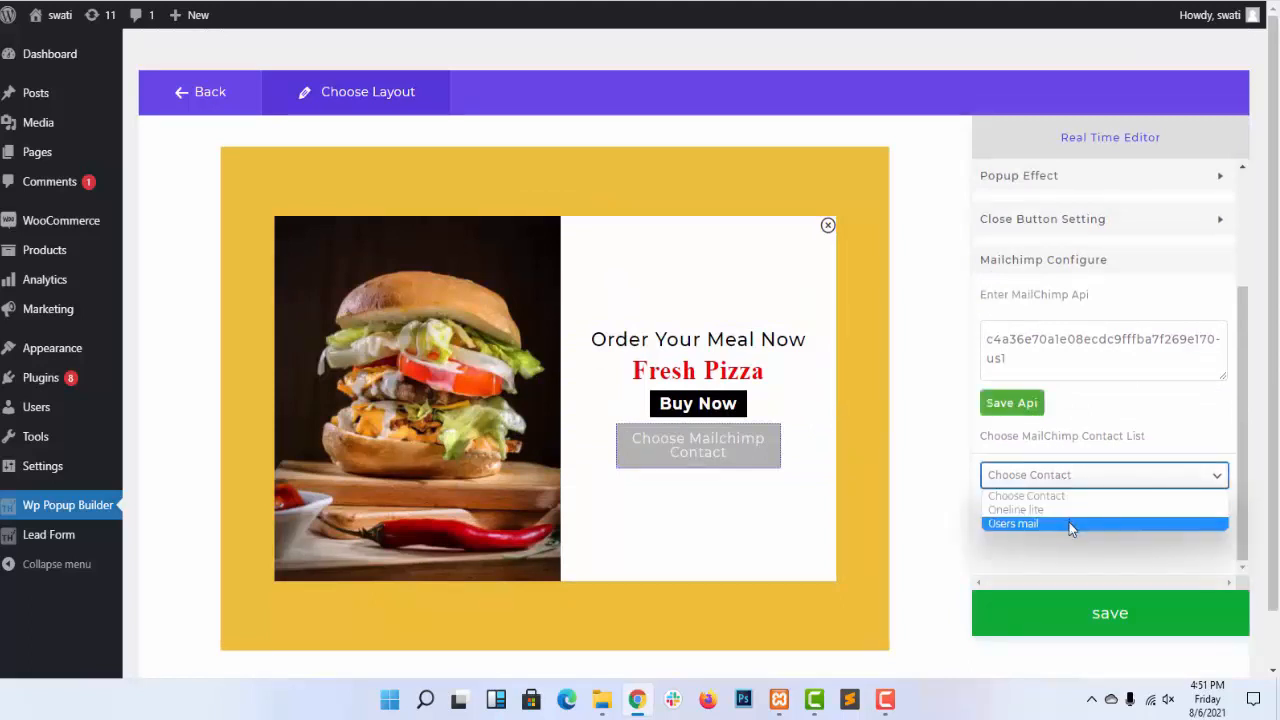
click(1069, 522)
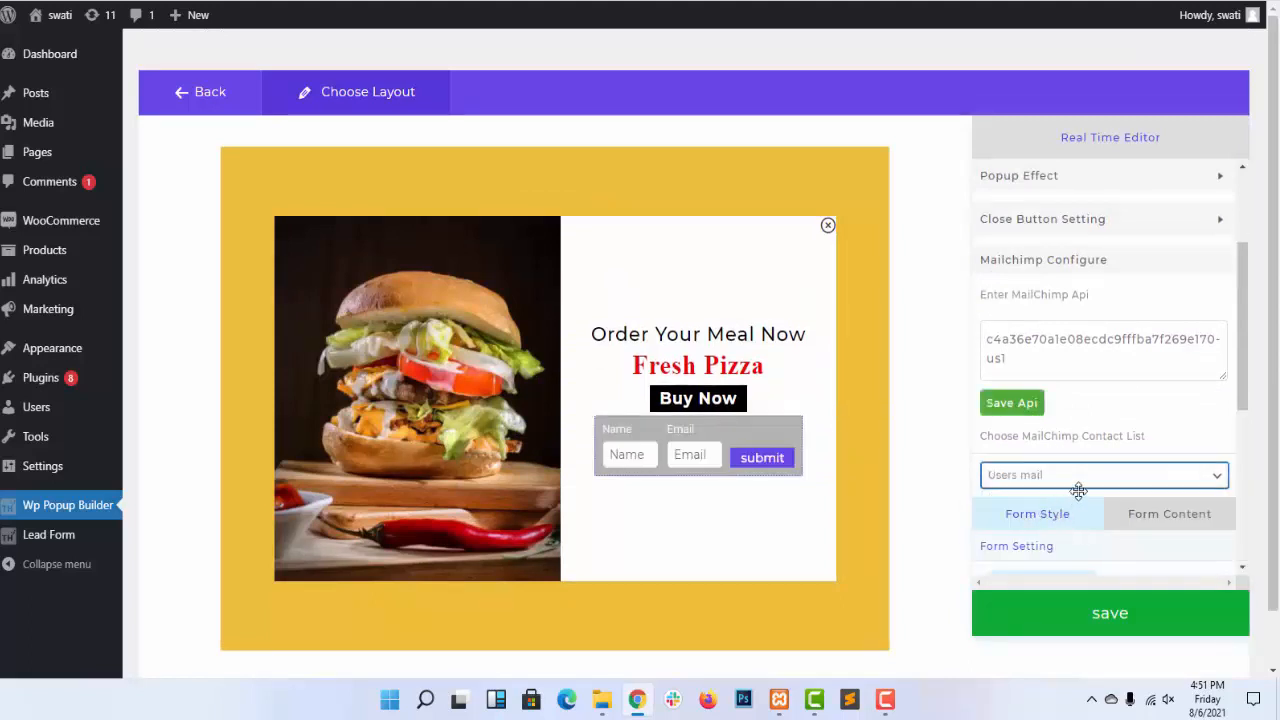
Step: Switch the Mailchimp form to the Column layout and set its form width to 98%
scroll(1077, 489, down, 5)
click(1153, 345)
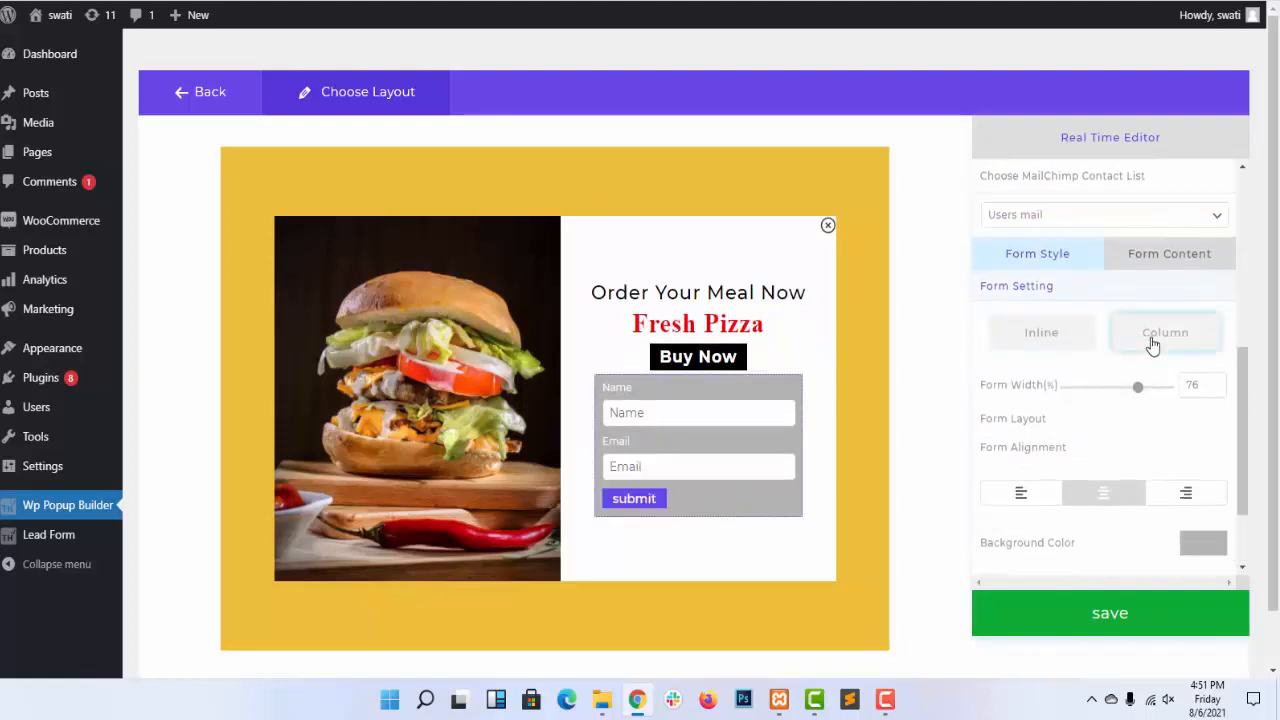
scroll(1149, 335, down, 1)
drag(1137, 305, 1168, 305)
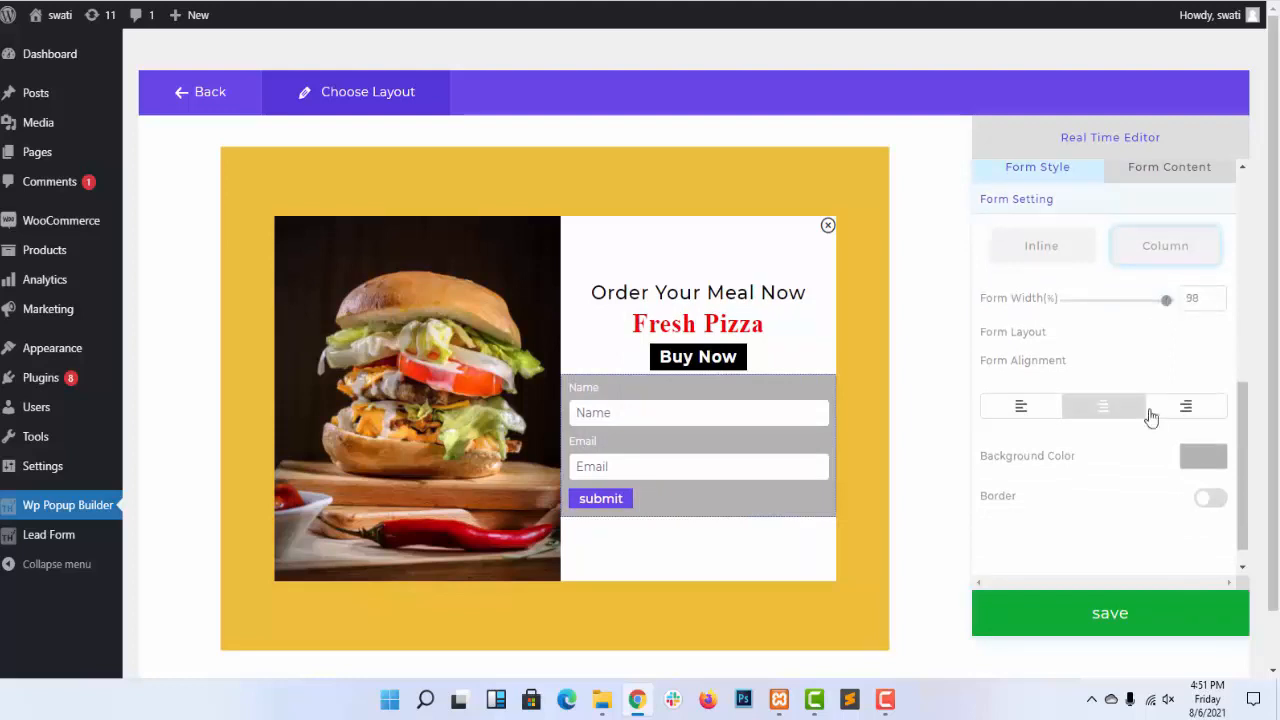
Step: Set the Mailchimp form's background color to black
scroll(1150, 417, down, 1)
click(1208, 437)
drag(1166, 514, 1122, 555)
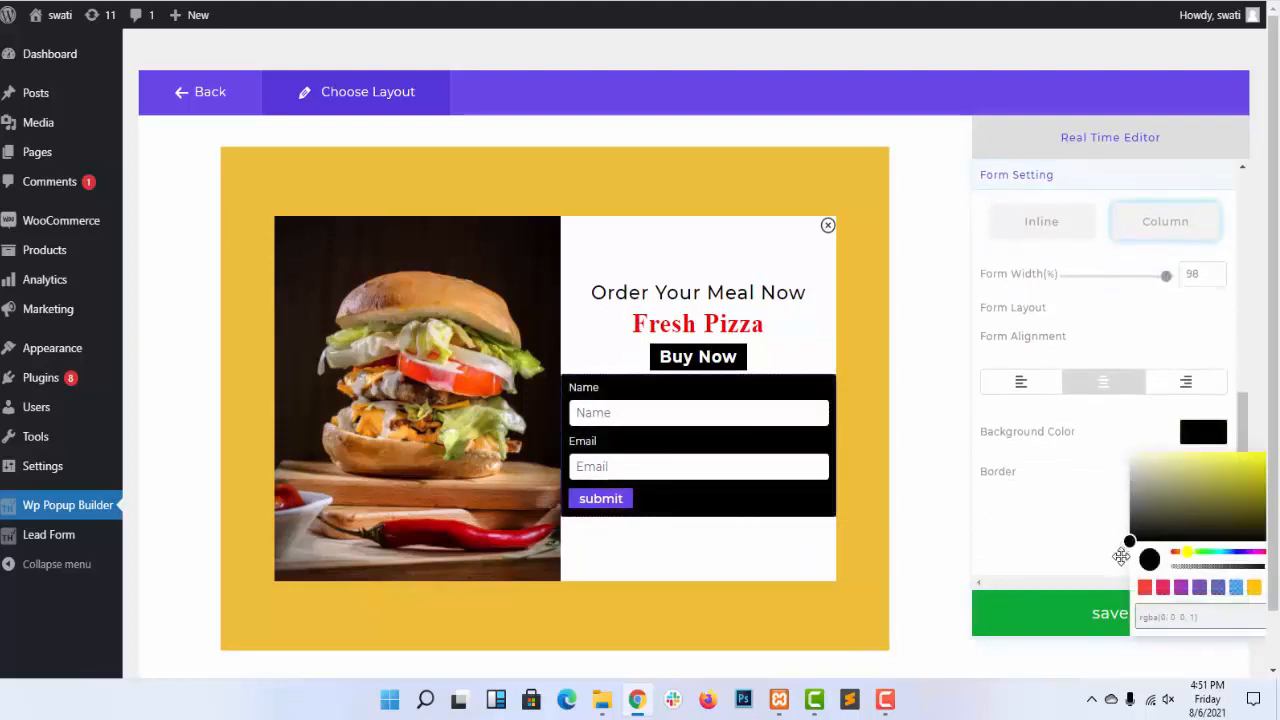
click(1066, 443)
Step: Open the Mailchimp form's content settings and try its Label Enable option off and on
scroll(1110, 462, up, 3)
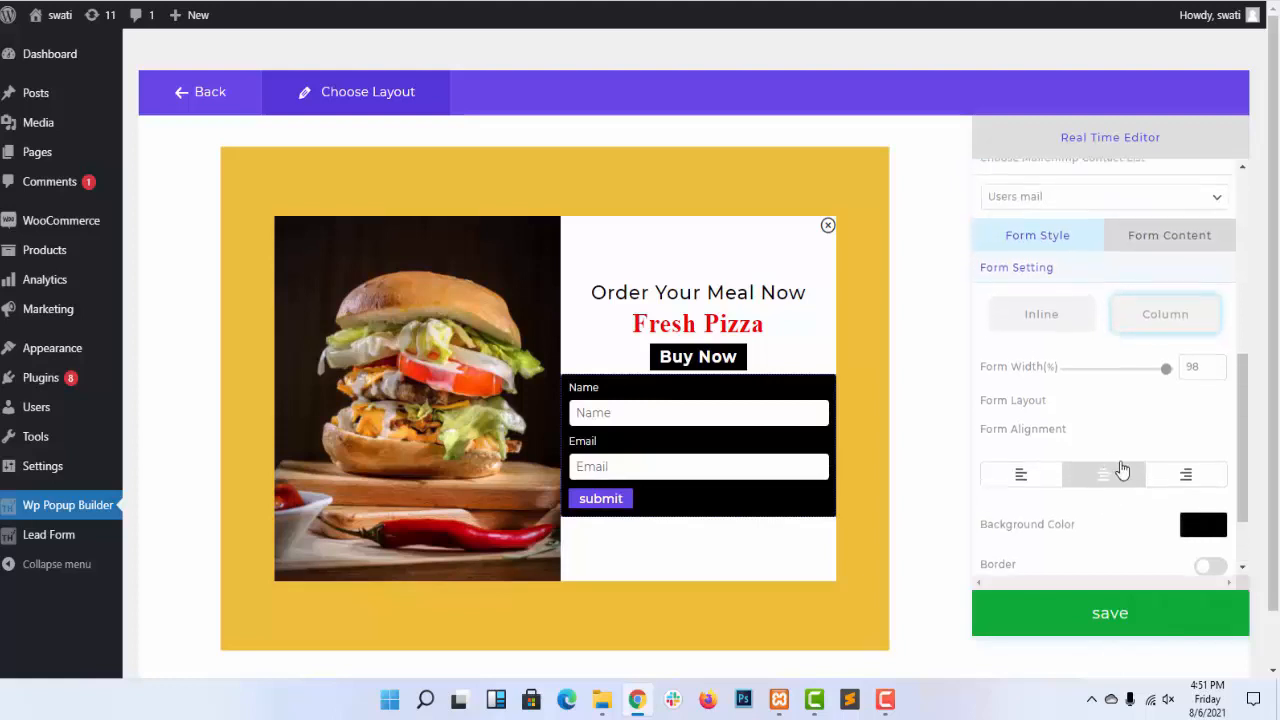
click(1157, 323)
scroll(1158, 310, down, 5)
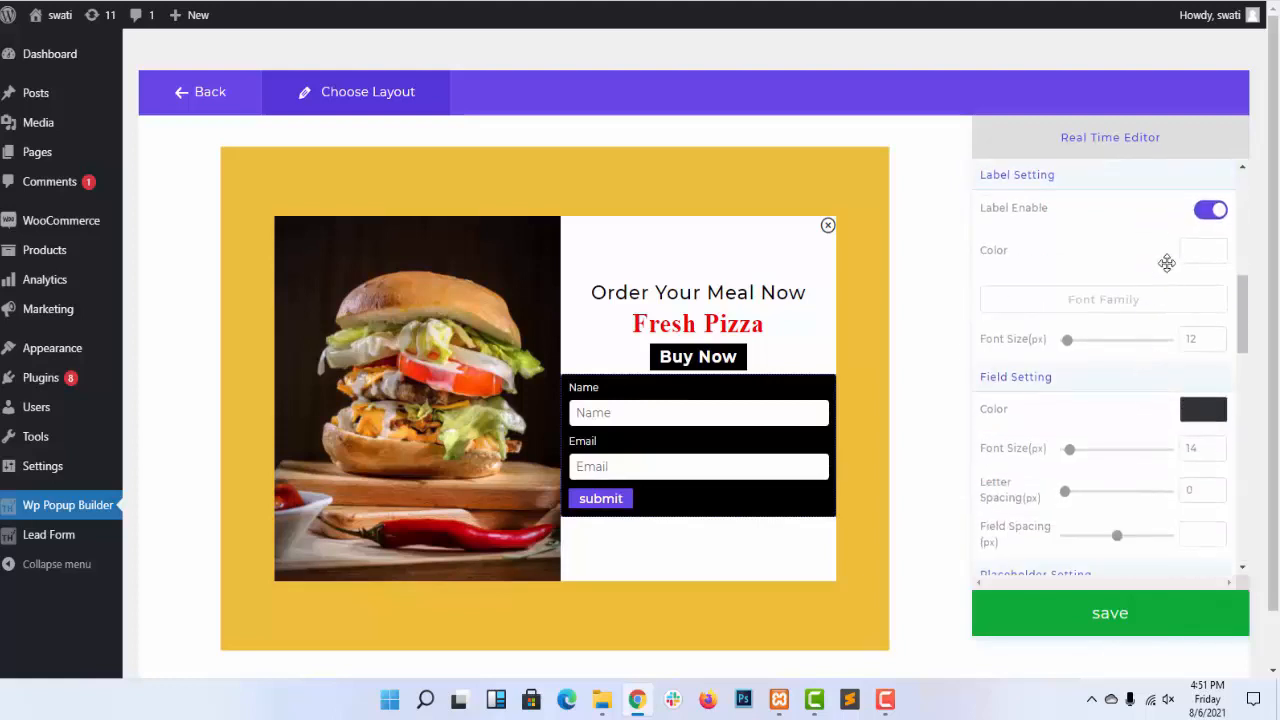
click(1214, 212)
click(1212, 212)
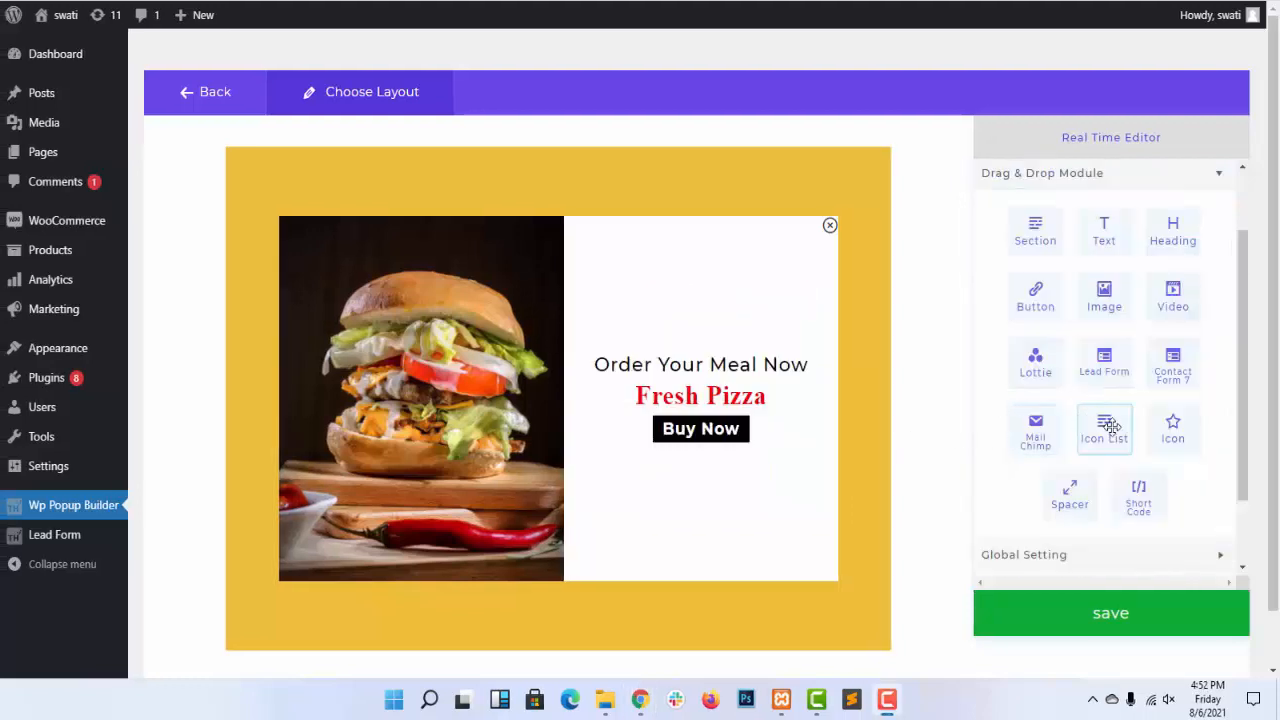
Step: Add an Icon List module between the "Fresh Pizza" heading and the "Buy Now" button, and choose the Facebook icon for its first item
drag(1110, 427, 698, 396)
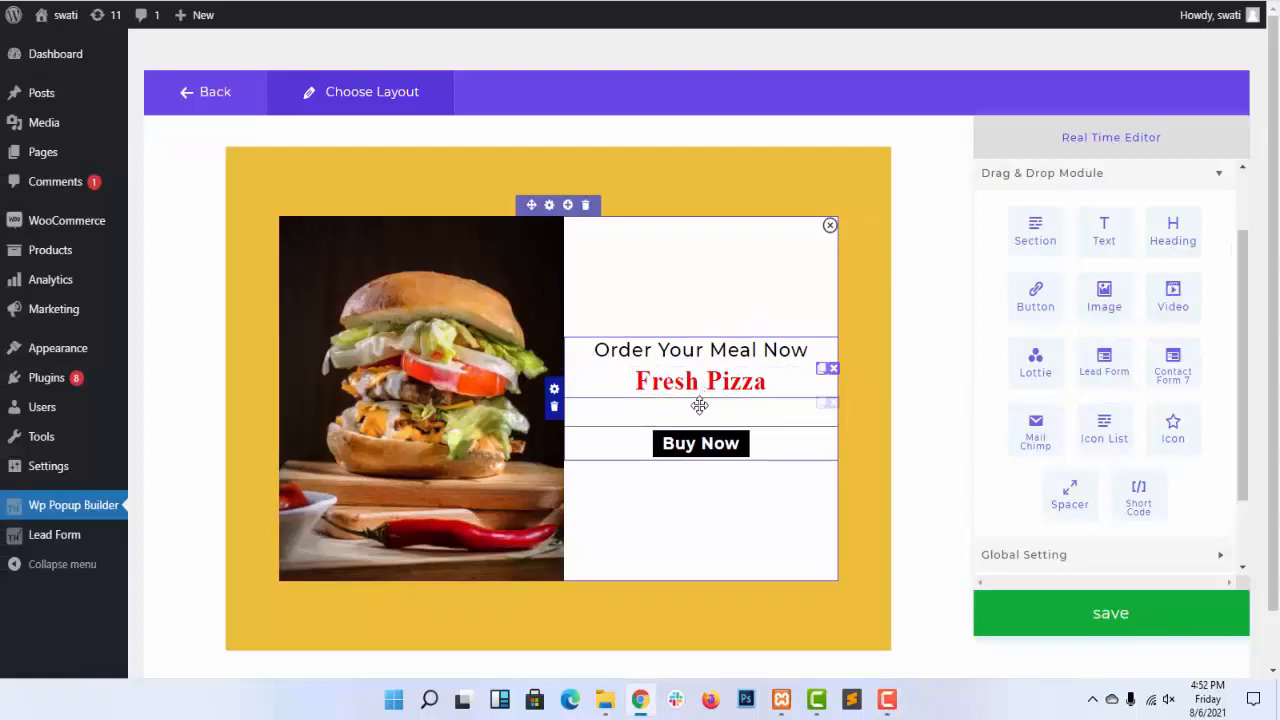
click(699, 405)
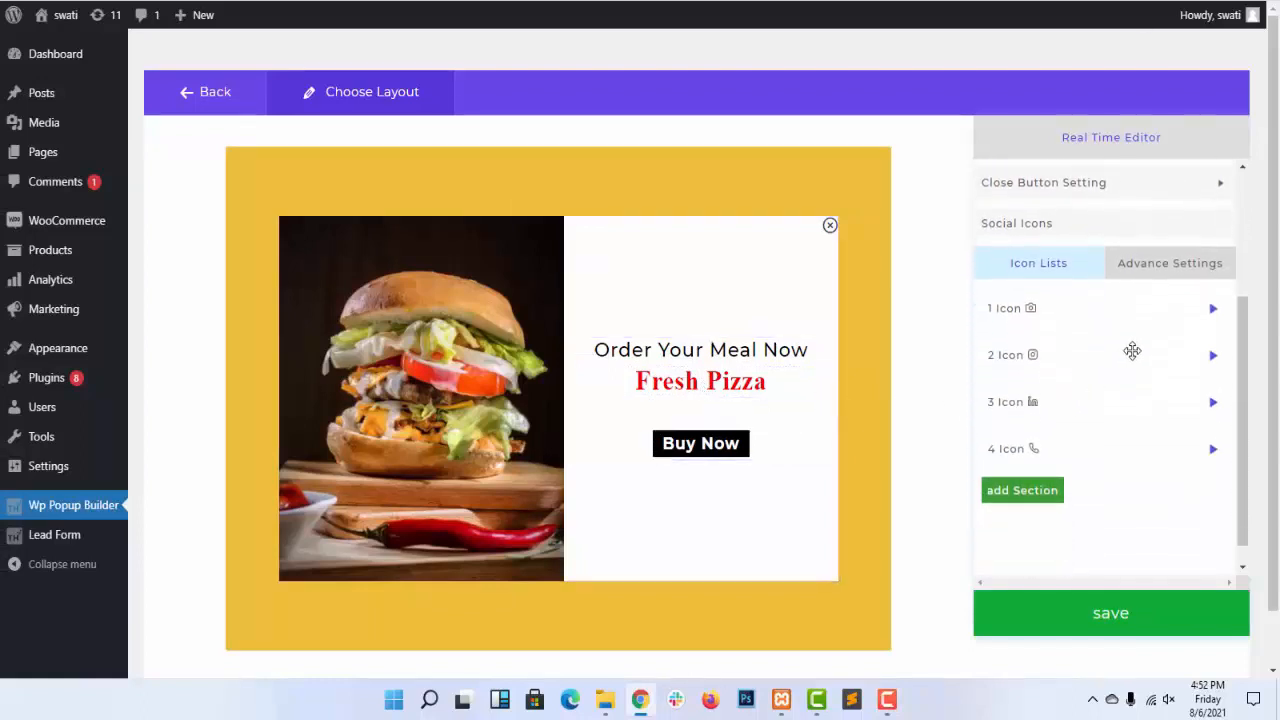
click(1163, 316)
scroll(1163, 316, down, 2)
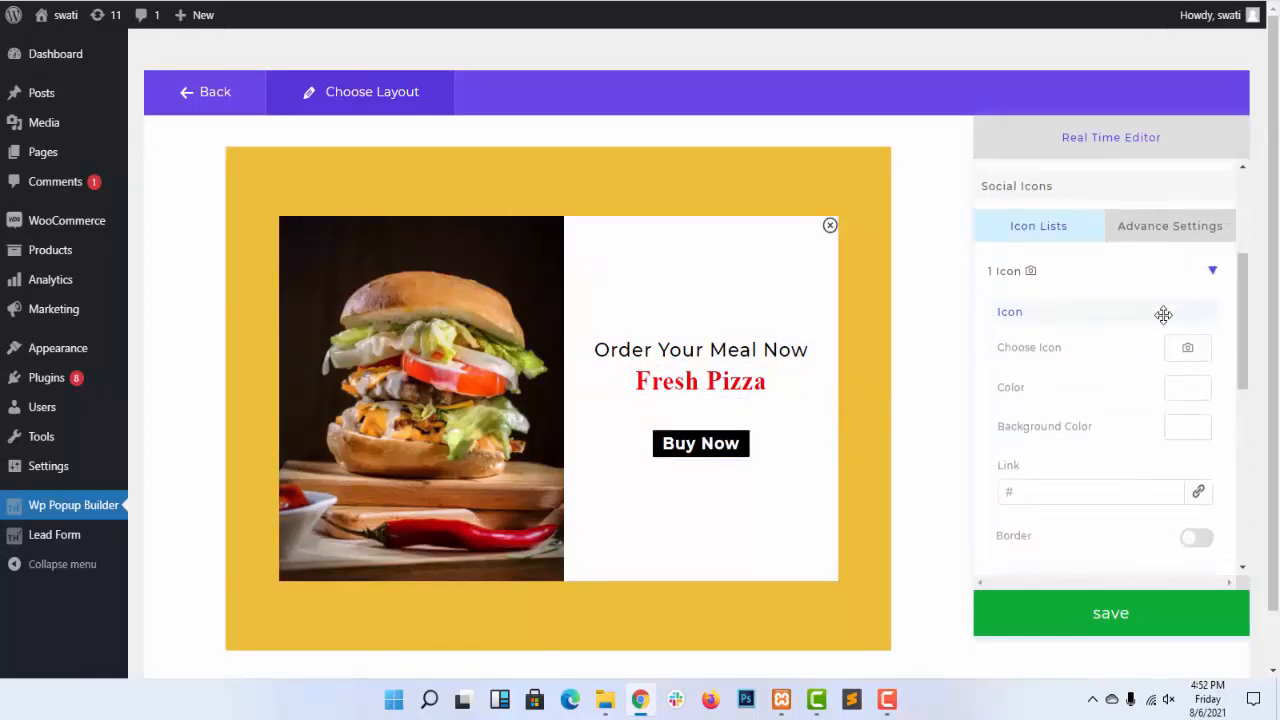
click(1189, 302)
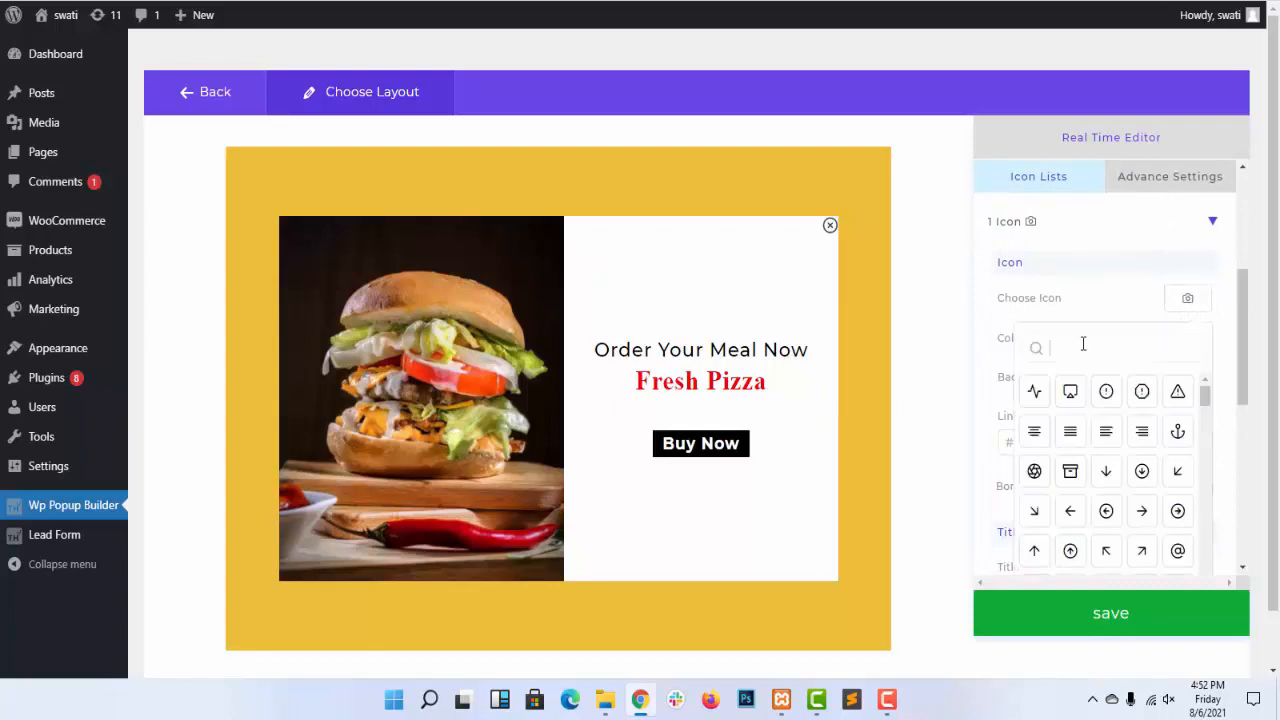
text(facebook)
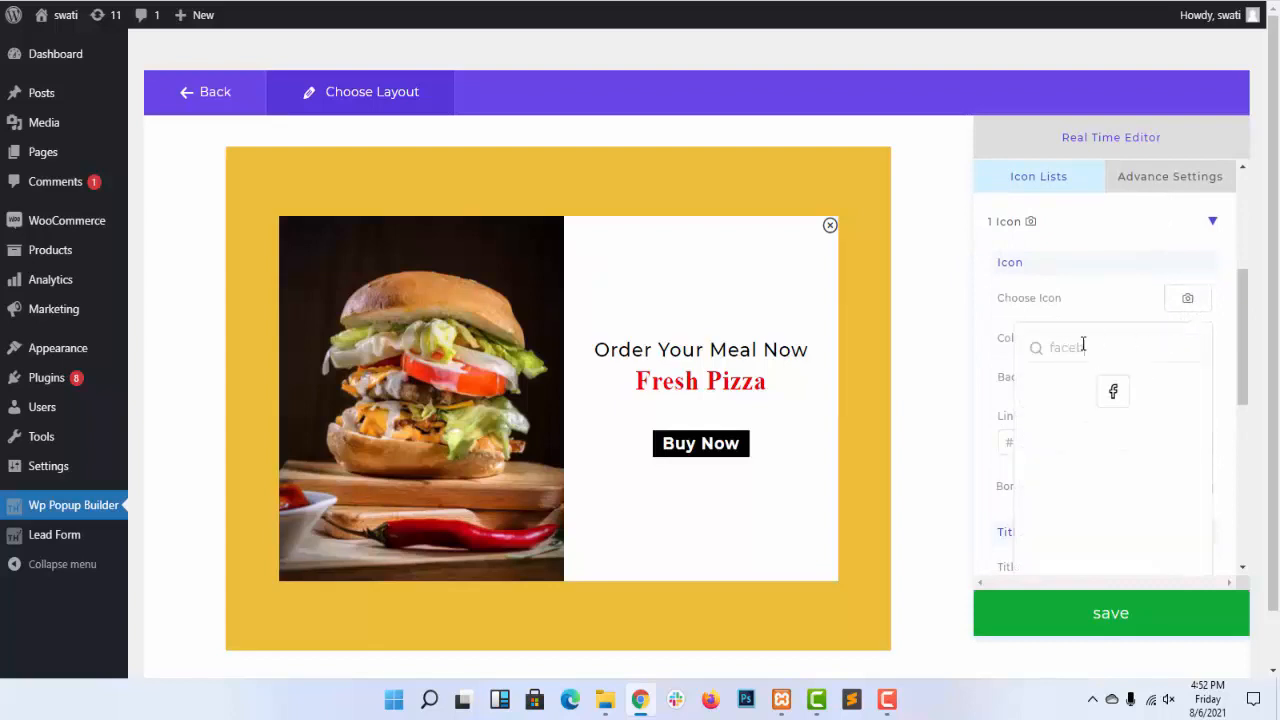
click(1114, 392)
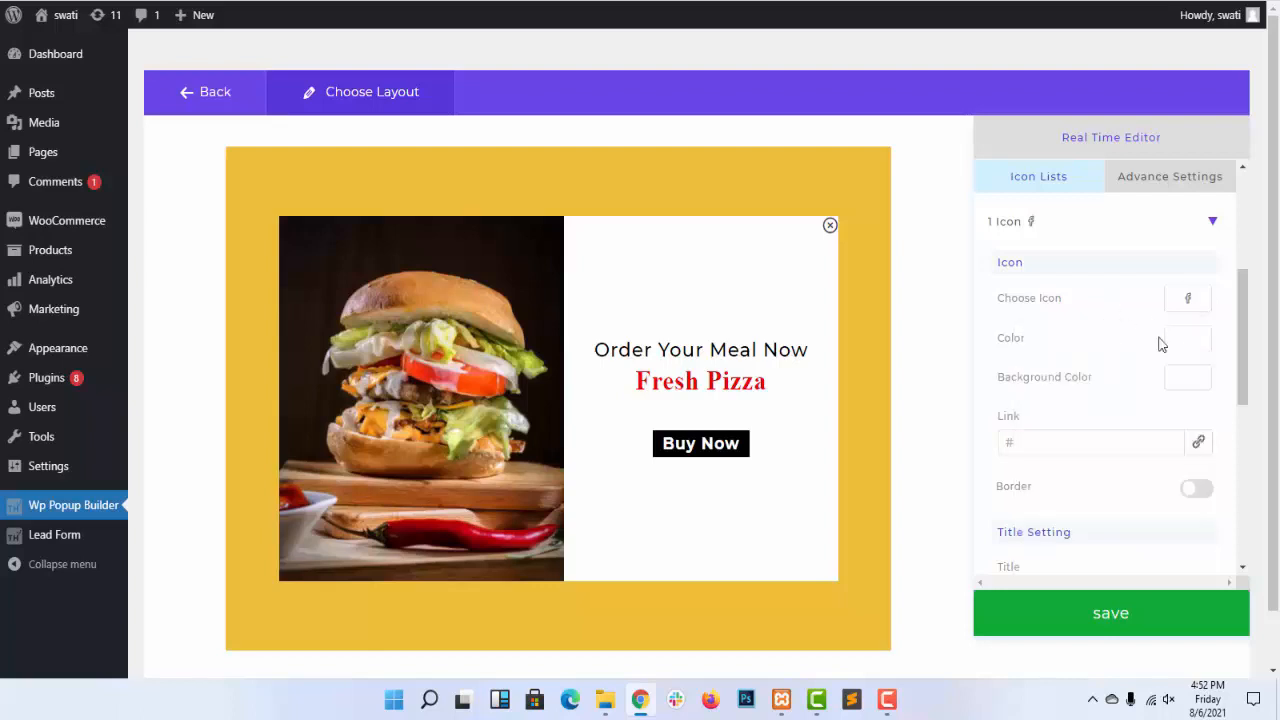
Step: Set the color of the Facebook icon in the icon list to near-black
click(1186, 340)
click(1173, 411)
drag(1173, 411, 1093, 442)
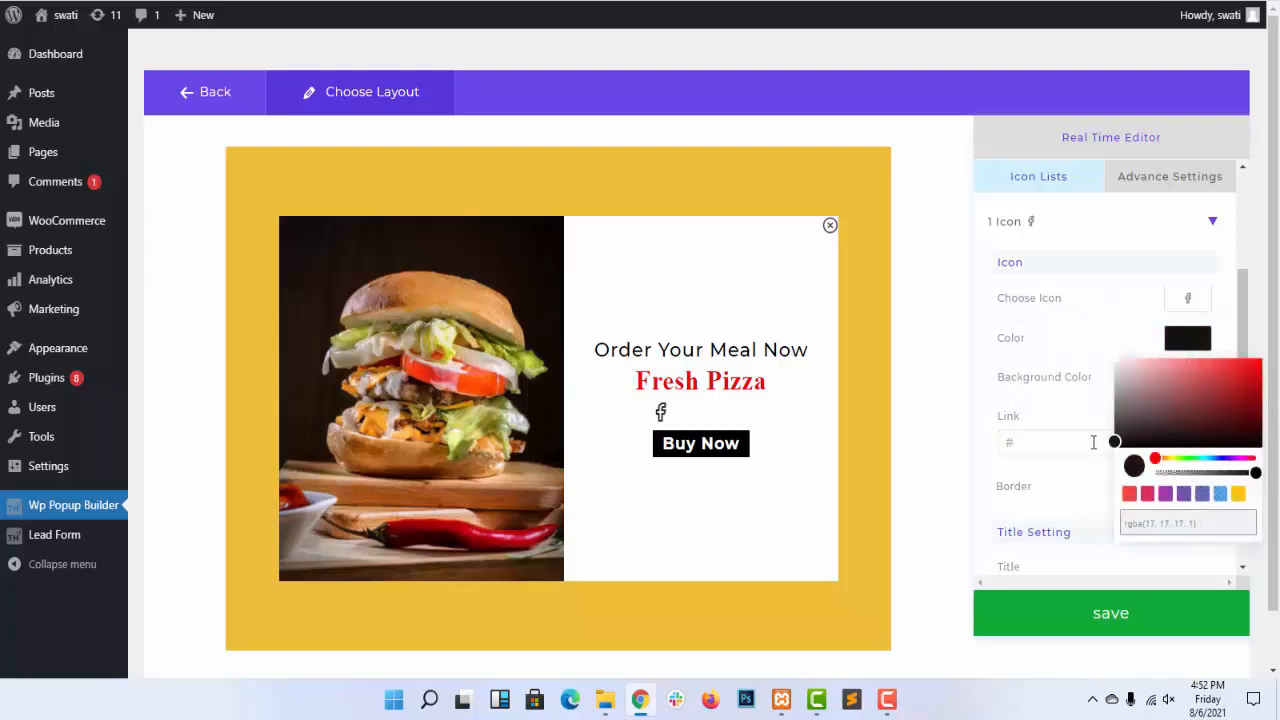
click(1085, 341)
scroll(1168, 389, up, 2)
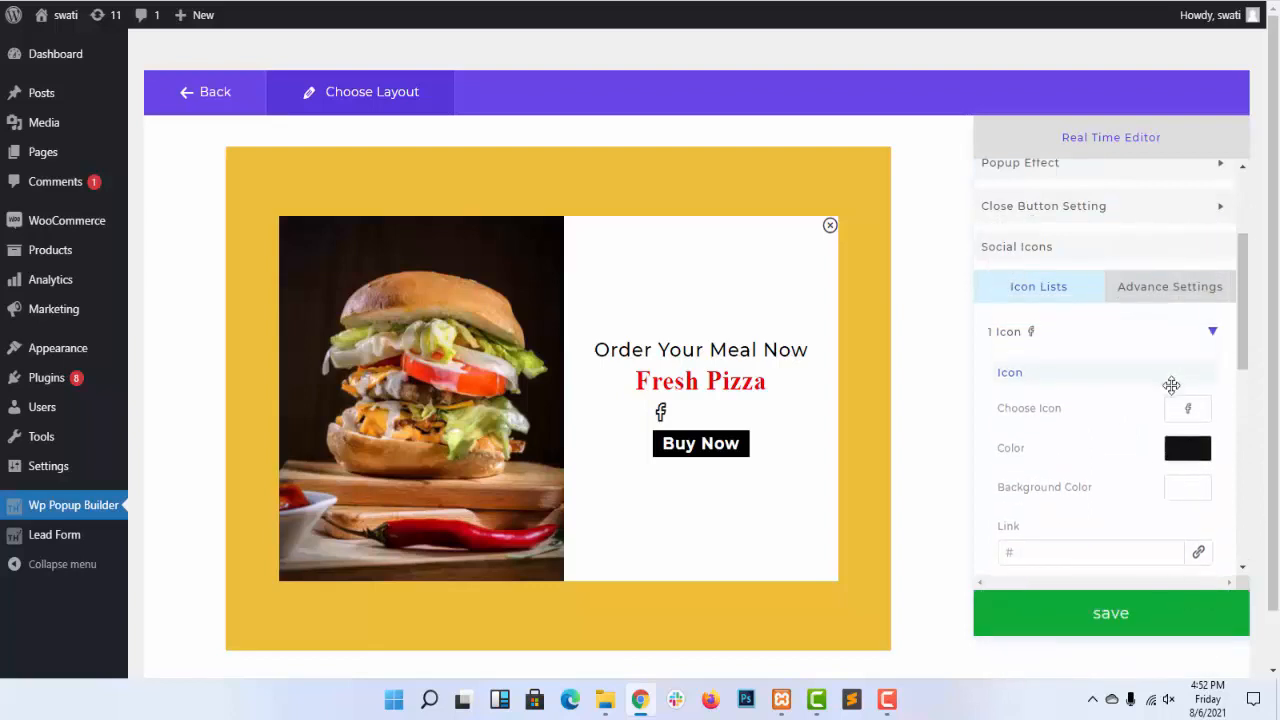
Step: Give the Facebook icon a purple background color and lower its opacity until it is almost transparent
scroll(1182, 468, down, 1)
click(1186, 401)
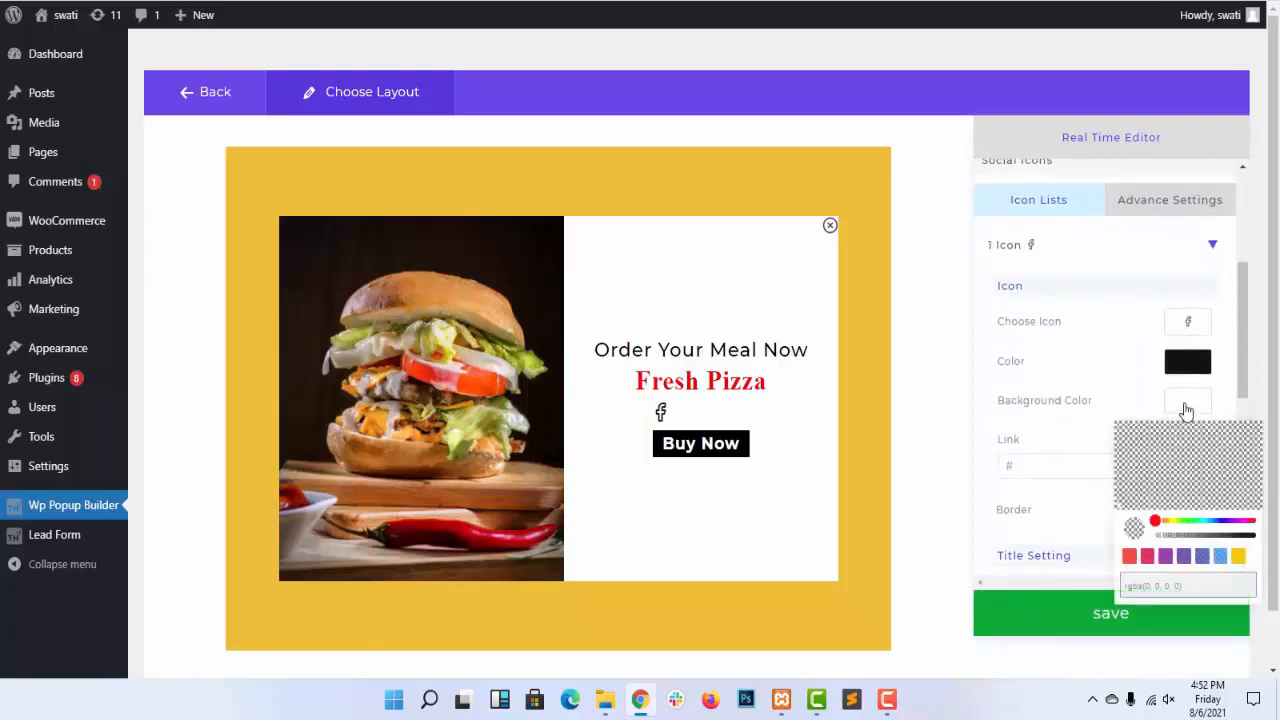
scroll(1188, 430, down, 1)
click(1184, 470)
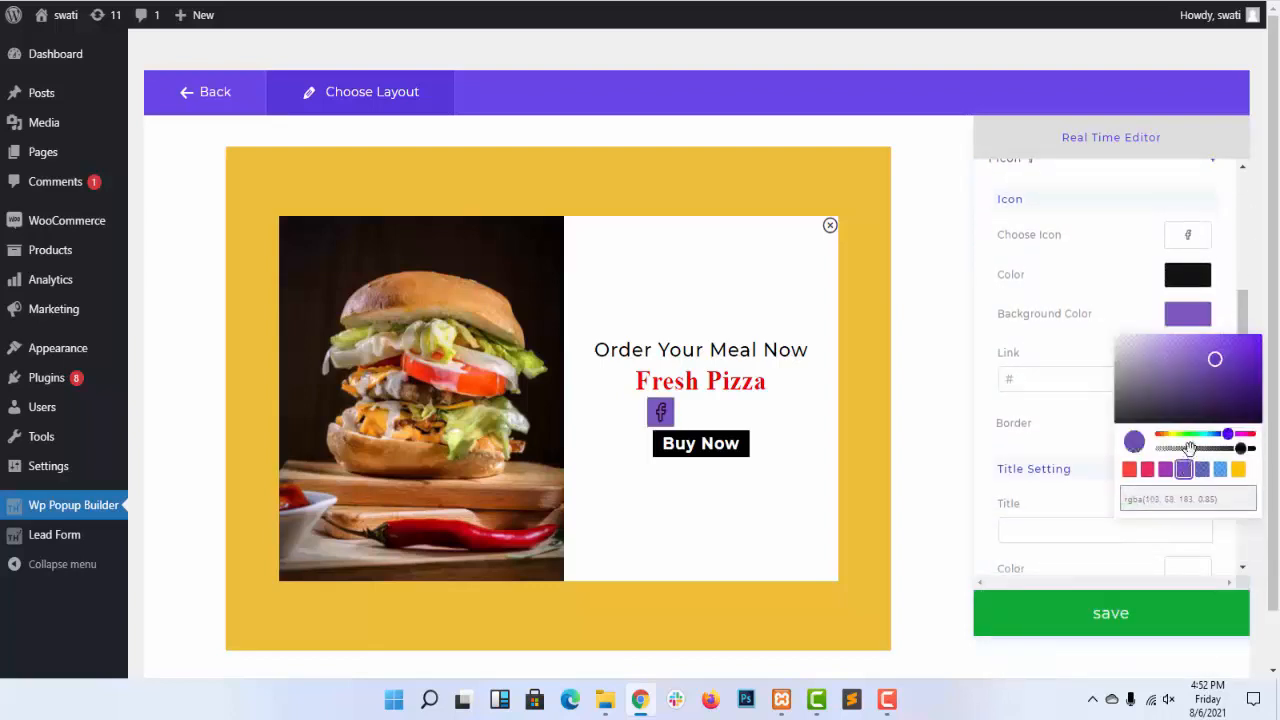
drag(1189, 447, 1133, 432)
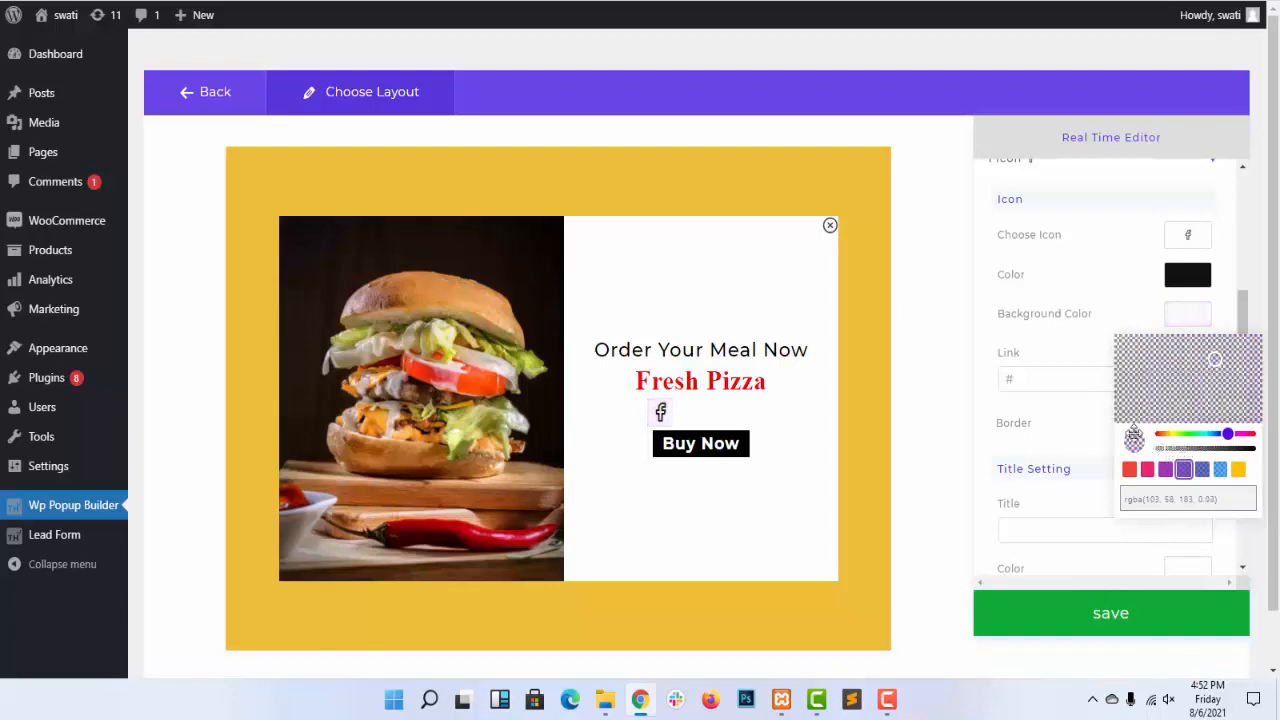
click(1078, 343)
Step: Turn on the Facebook icon's border and review its border, title and list settings
scroll(1088, 437, down, 1)
click(1198, 342)
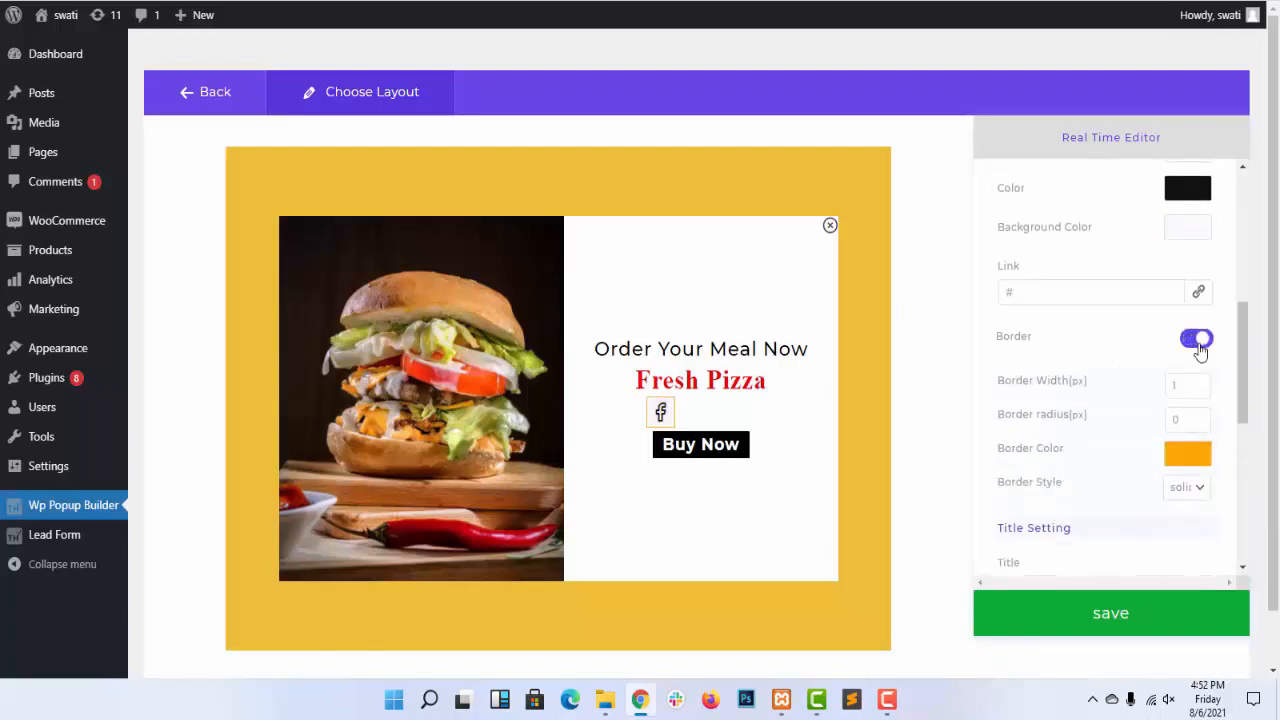
scroll(1120, 417, down, 2)
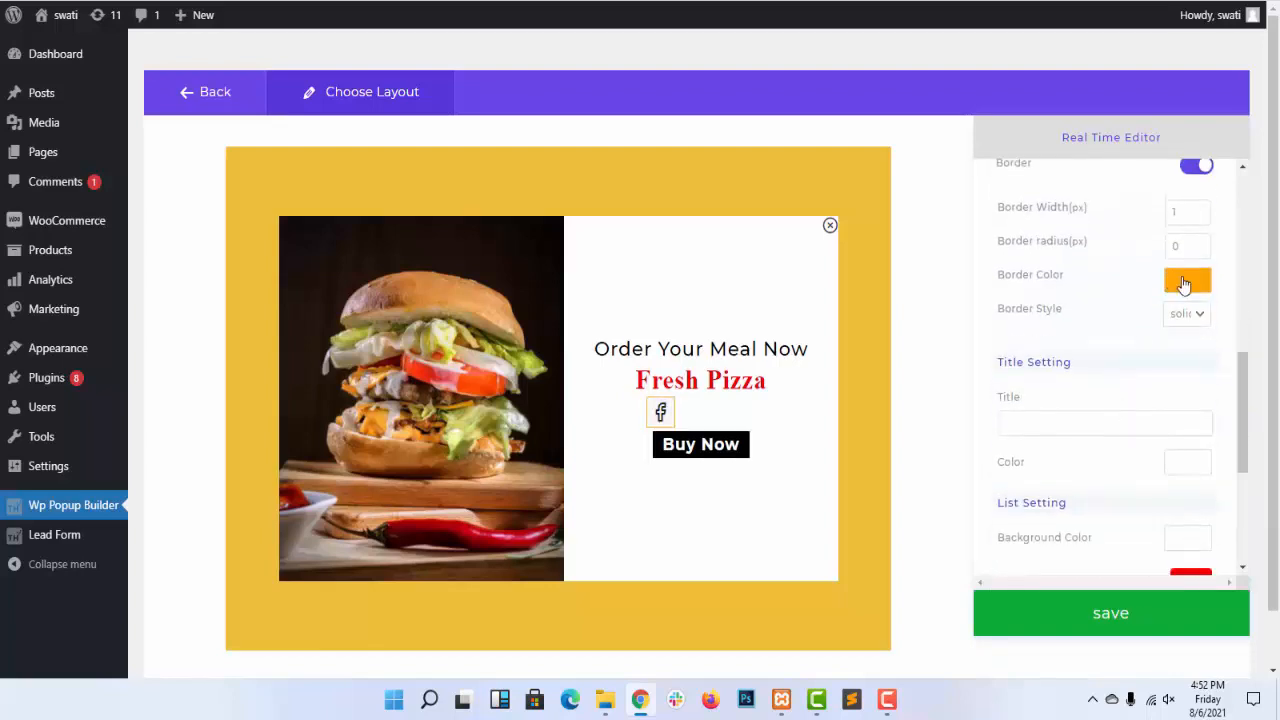
scroll(1123, 331, down, 1)
scroll(1132, 350, down, 2)
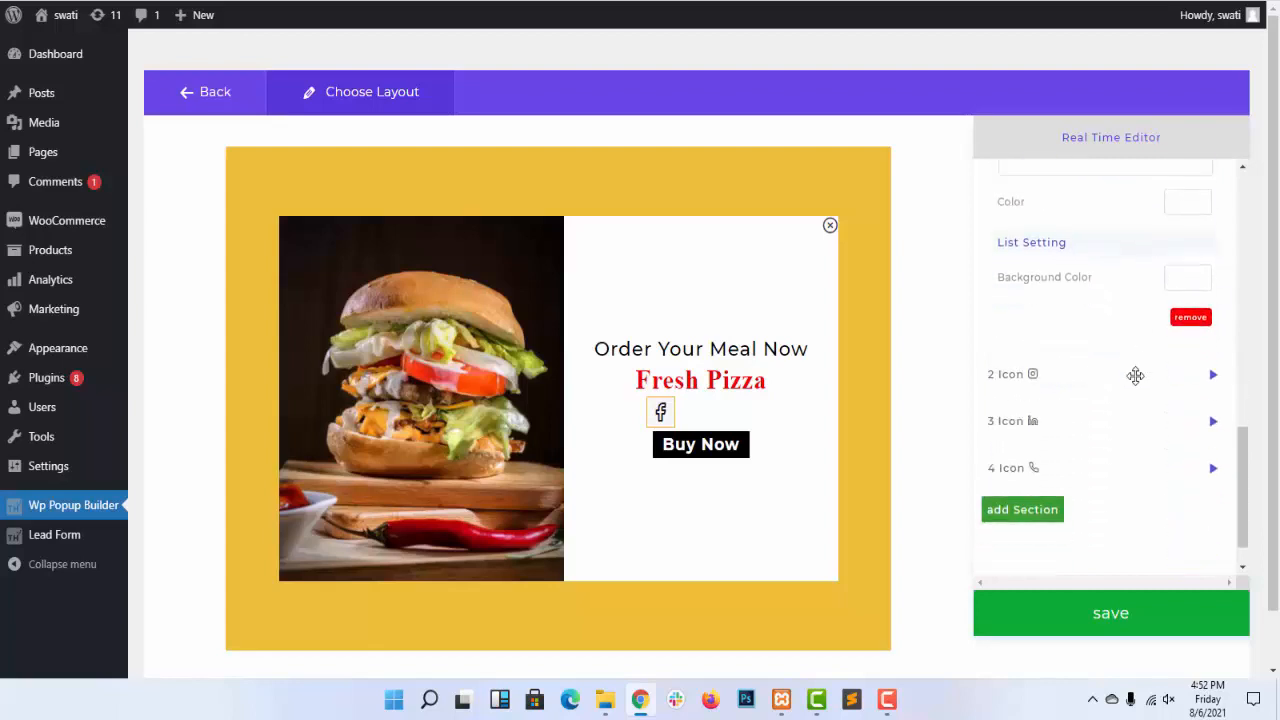
Step: Choose the Twitter icon for the second item of the icon list
click(1135, 375)
scroll(1140, 365, down, 2)
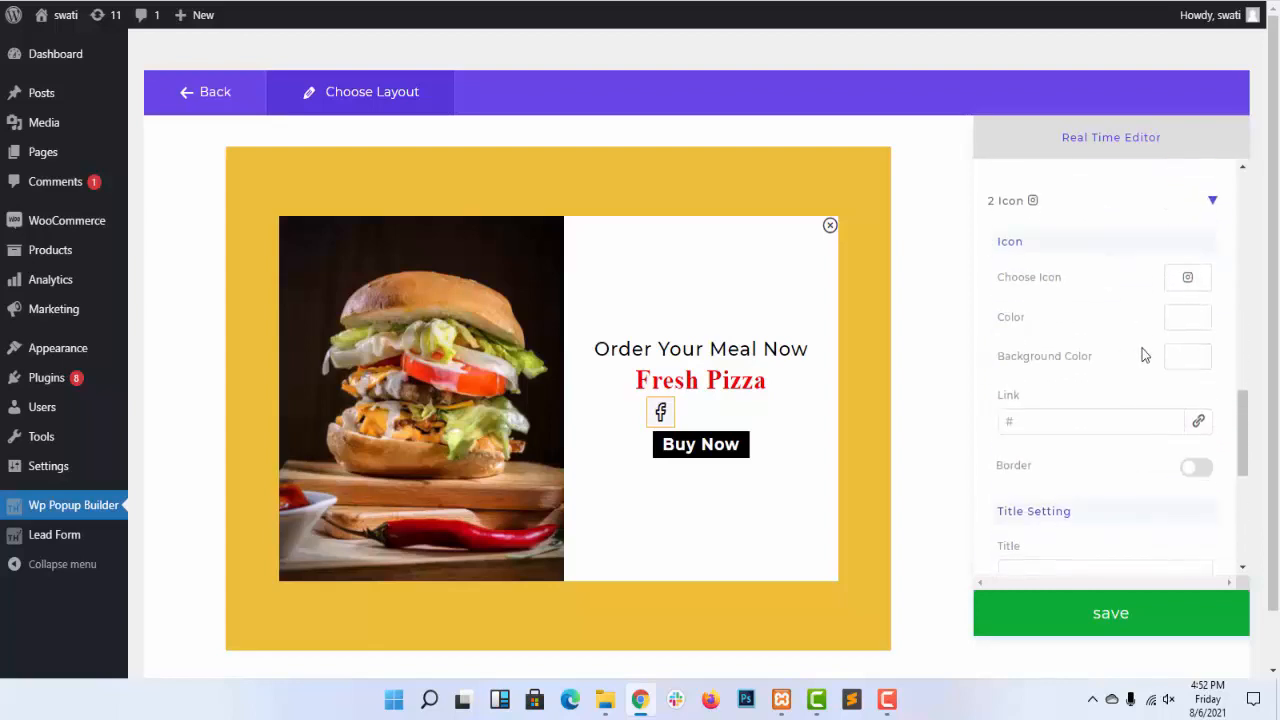
click(1185, 280)
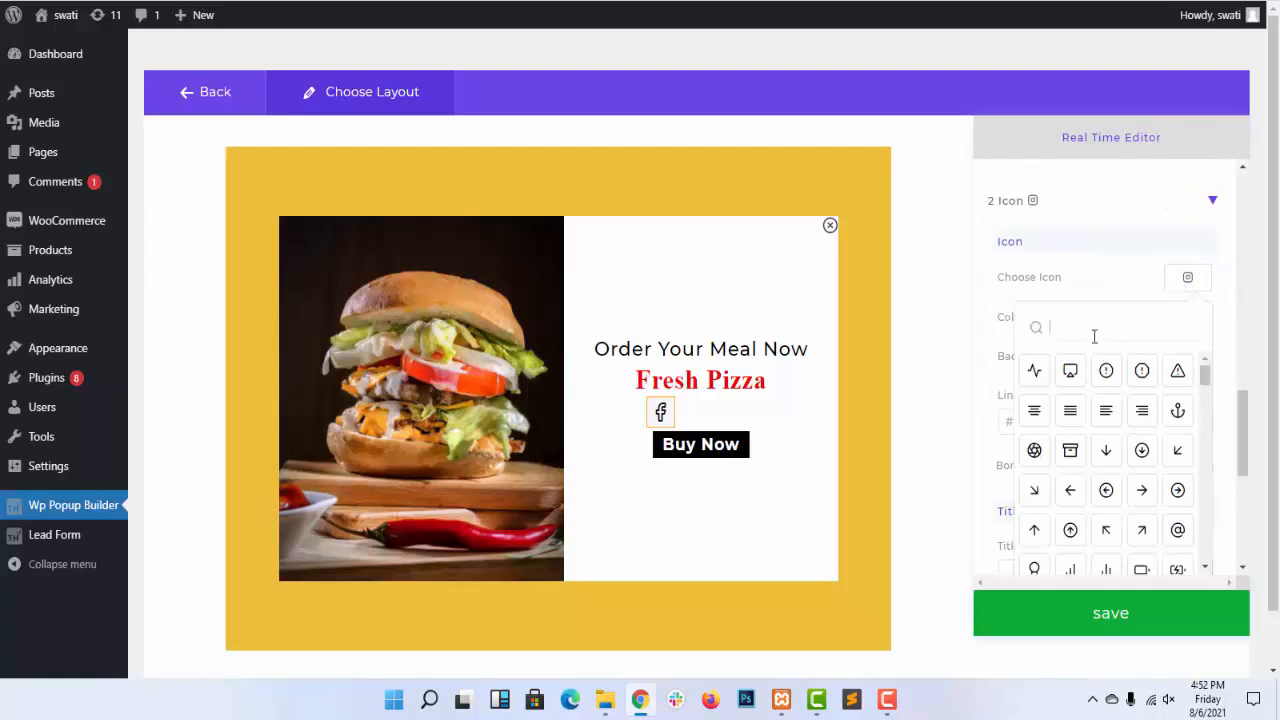
text(twitter)
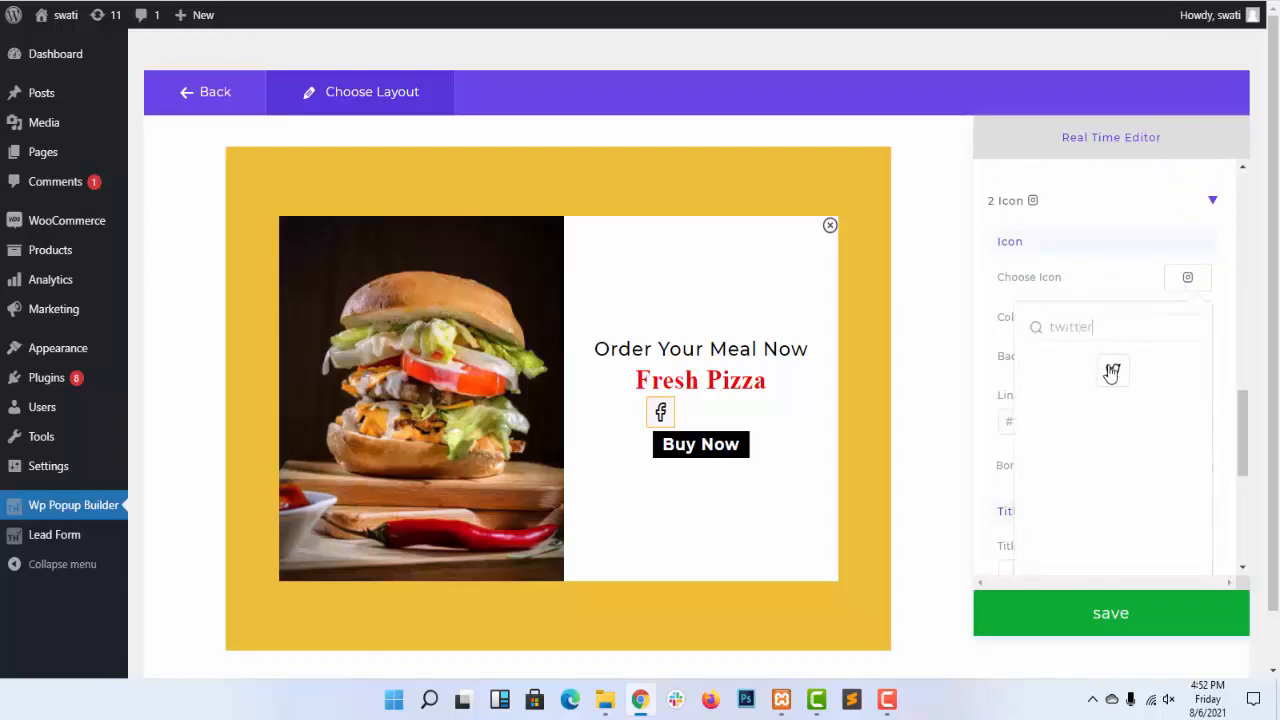
click(1111, 372)
click(1113, 280)
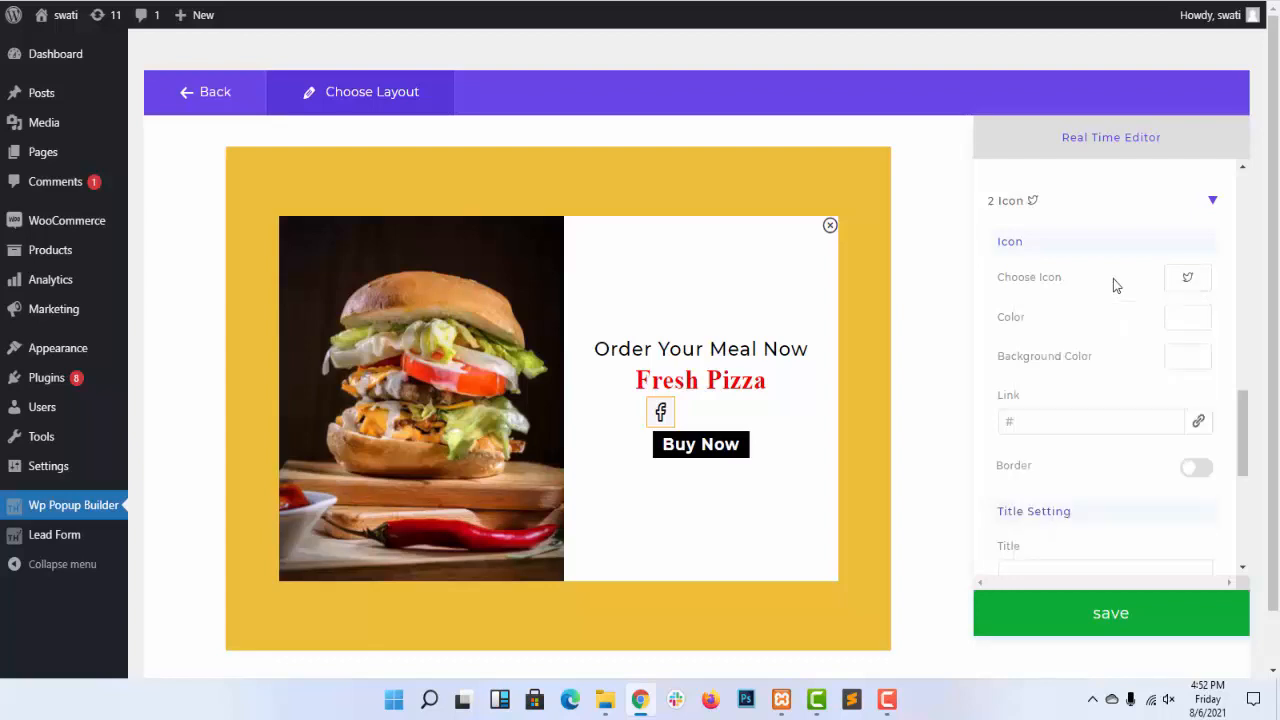
Step: Set the Twitter icon's color to black and turn on its border
click(1180, 320)
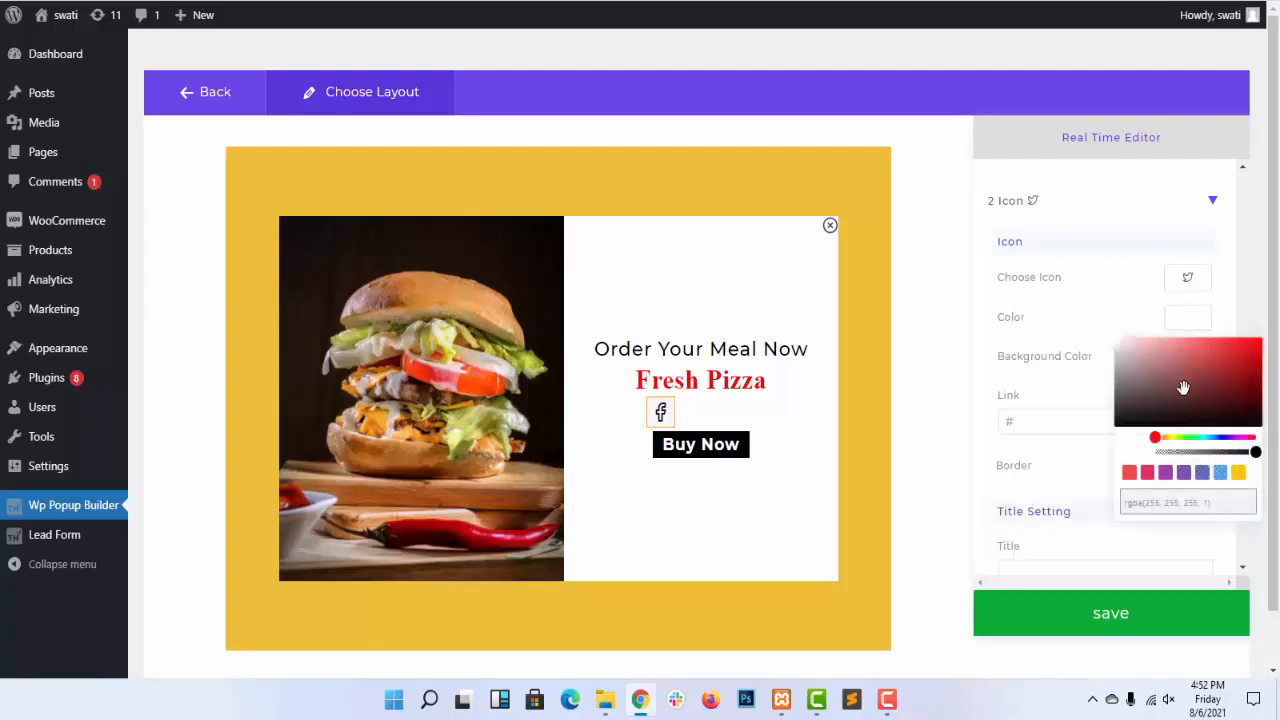
drag(1177, 391, 1103, 424)
click(1097, 316)
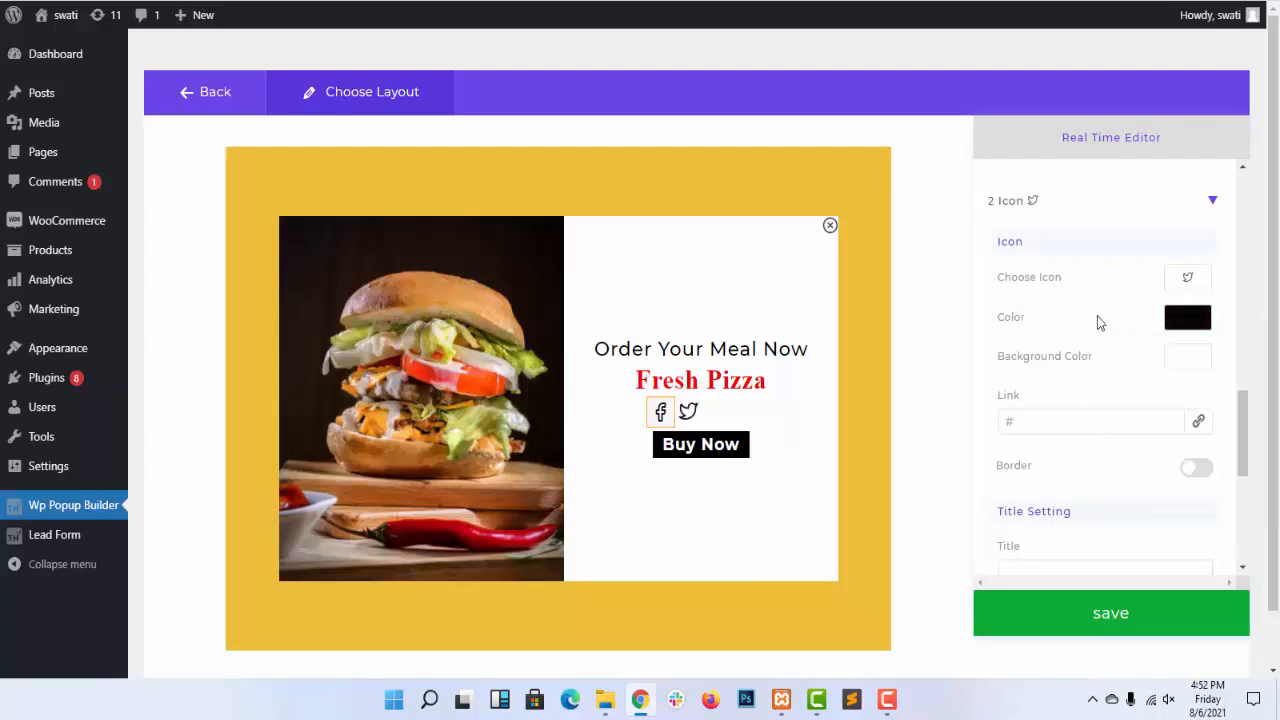
scroll(1137, 374, down, 3)
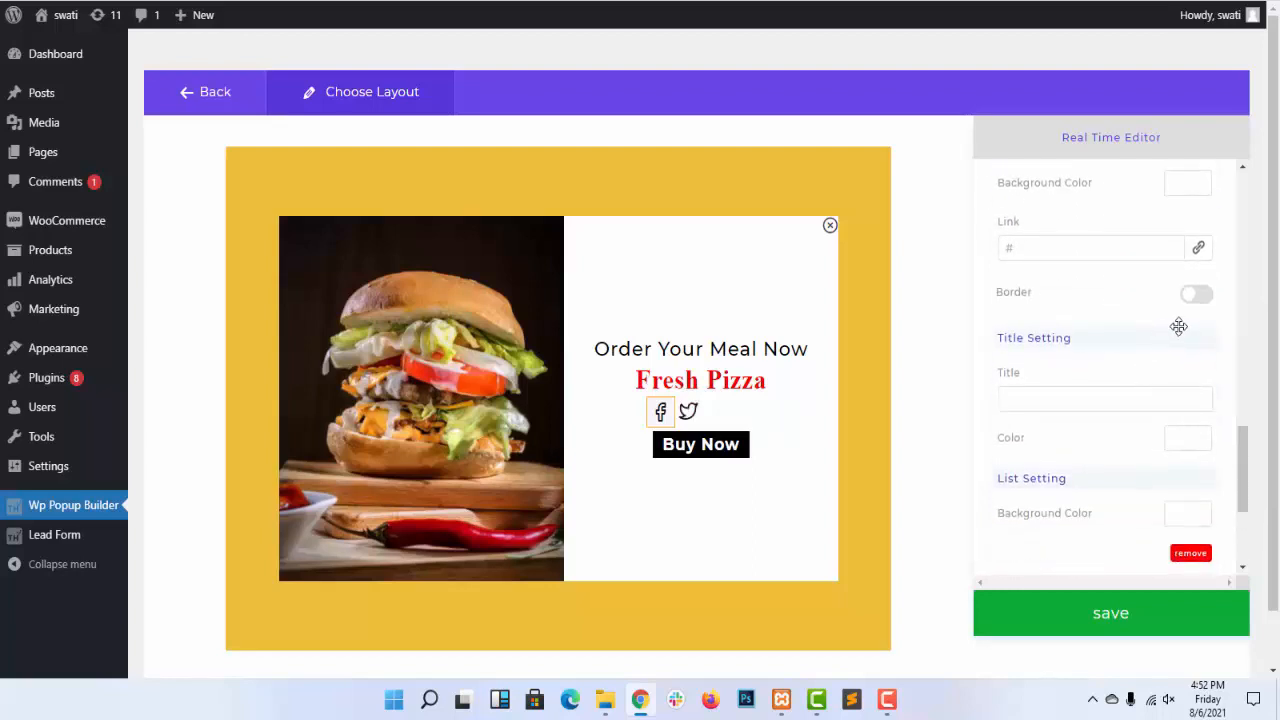
click(1197, 302)
scroll(1134, 360, down, 5)
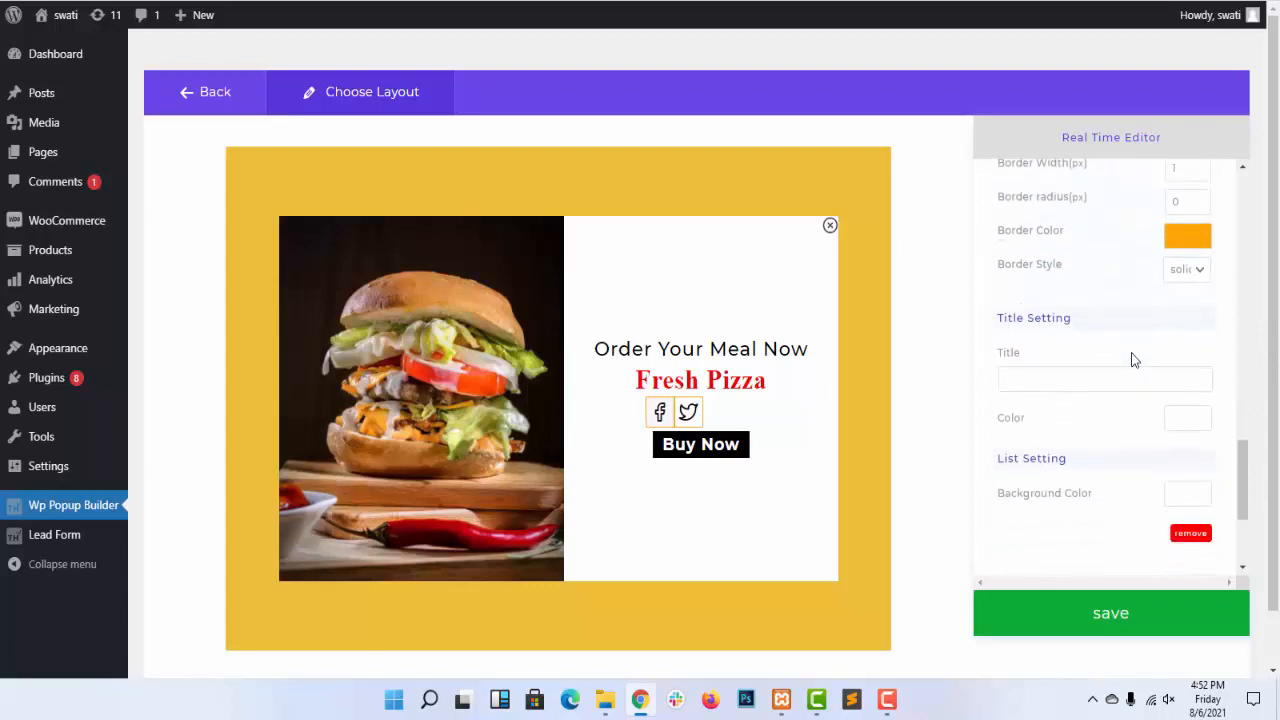
scroll(1131, 390, down, 2)
Step: Choose the Instagram icon for the third item of the icon list
click(1120, 374)
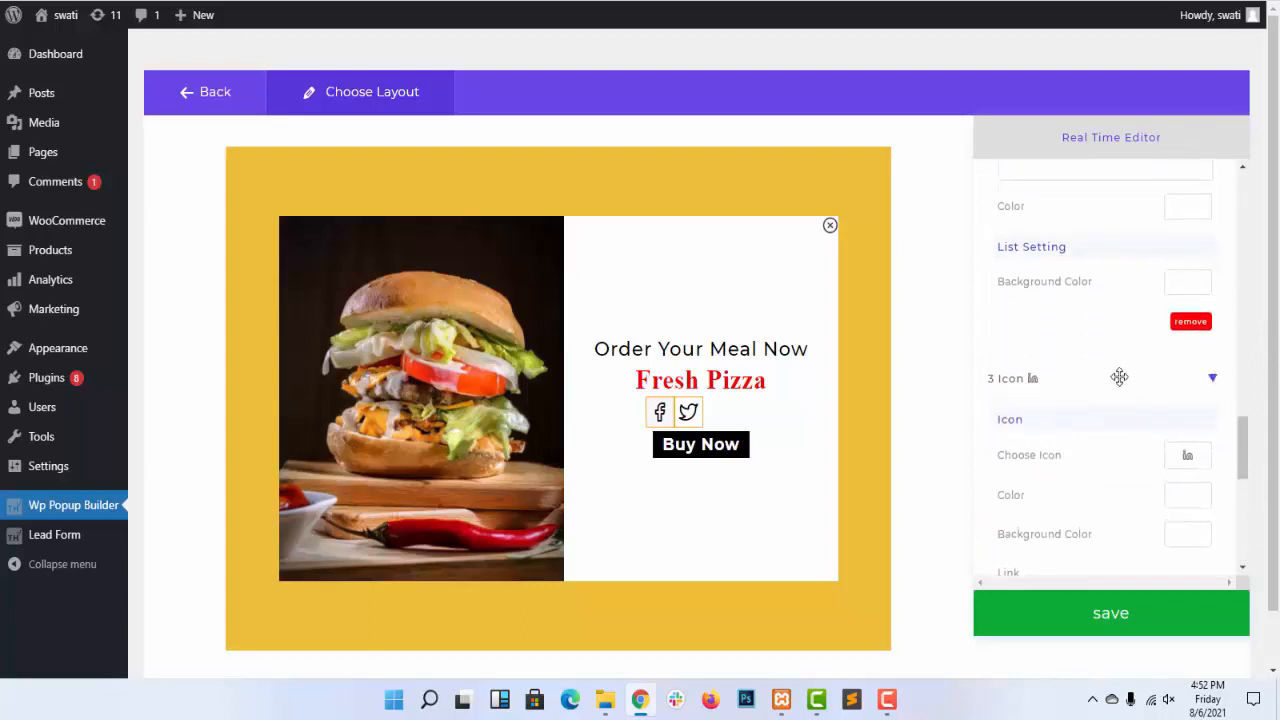
scroll(1160, 310, down, 5)
click(1188, 196)
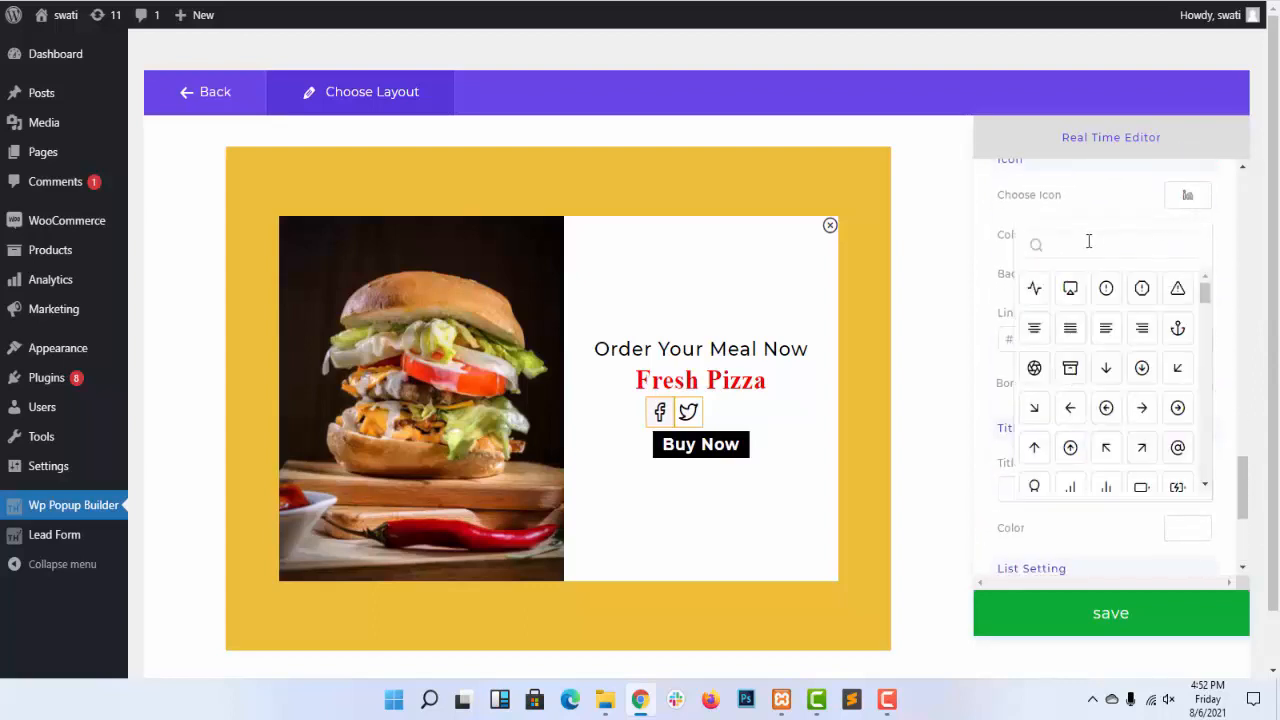
text(instagra)
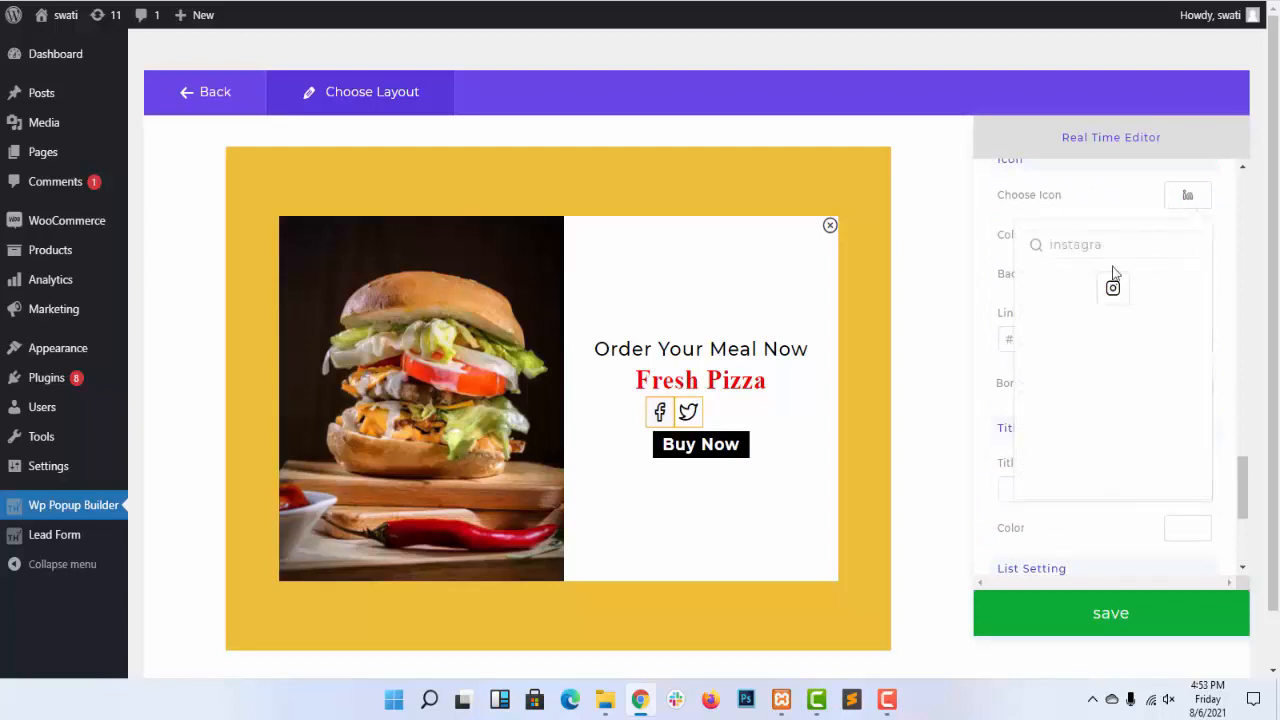
click(1113, 287)
click(1090, 214)
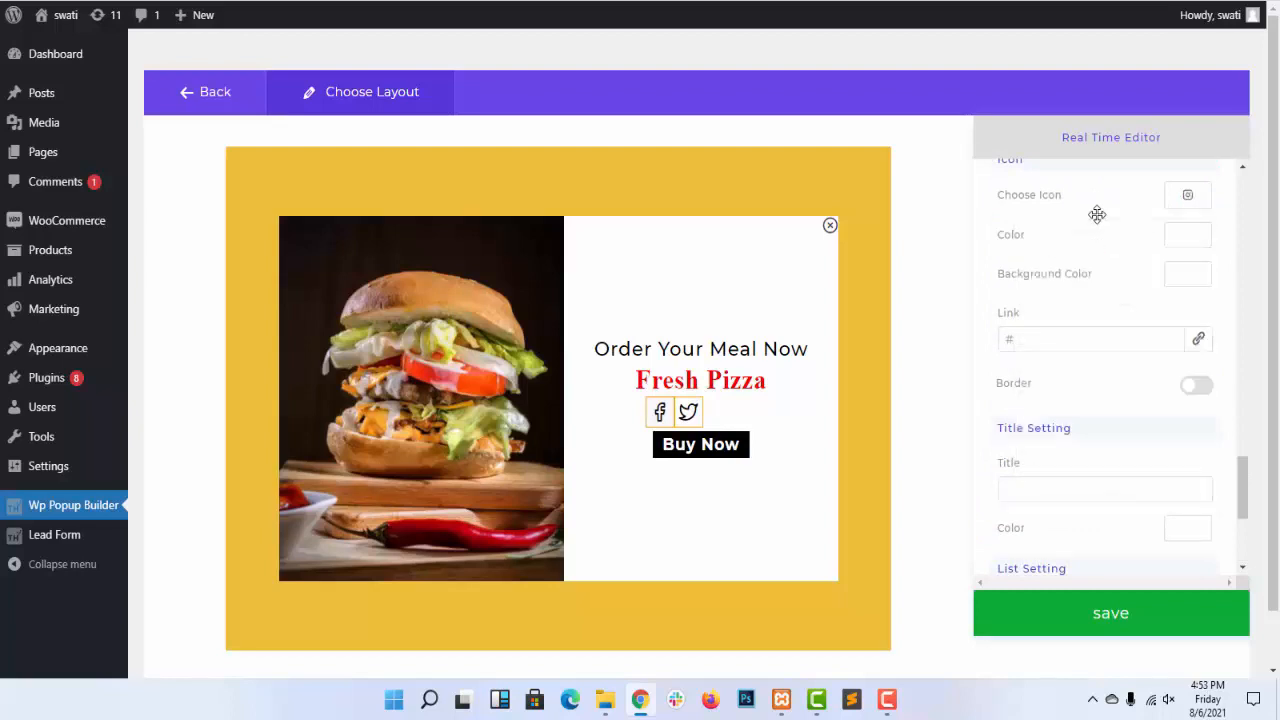
Step: Set the Instagram icon's color to black and turn on its border
click(1172, 273)
click(1117, 342)
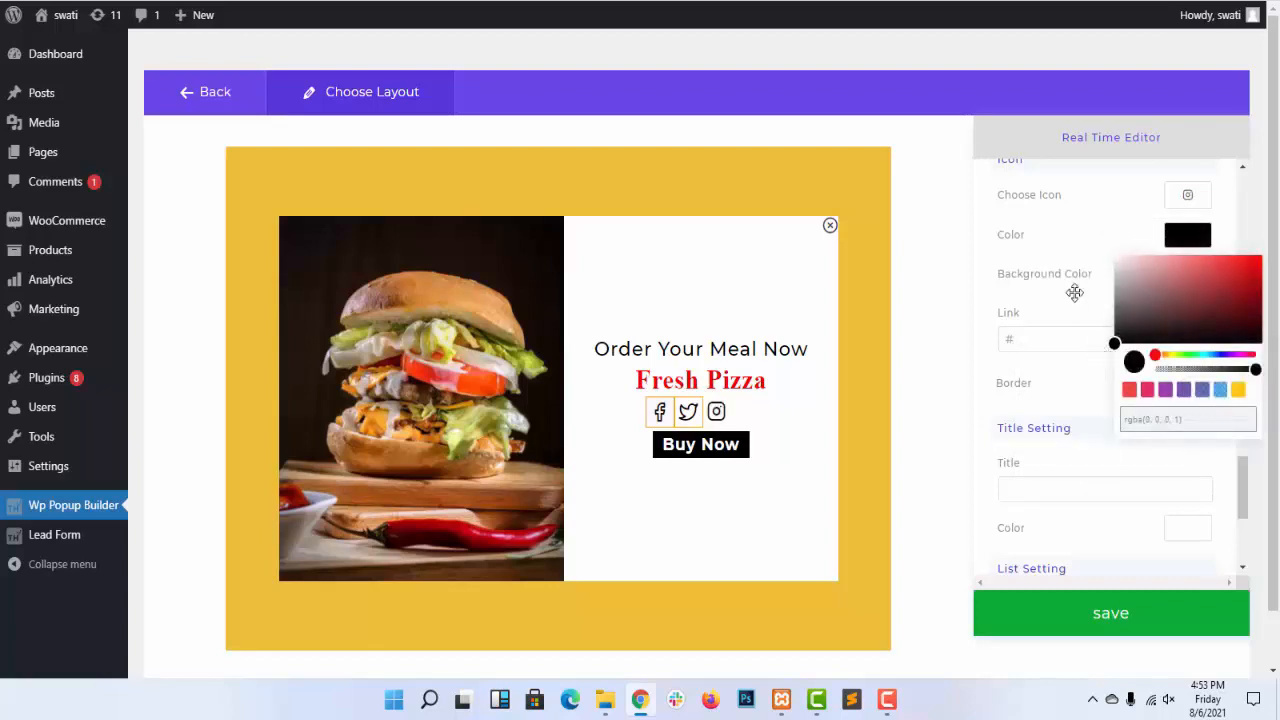
click(1083, 230)
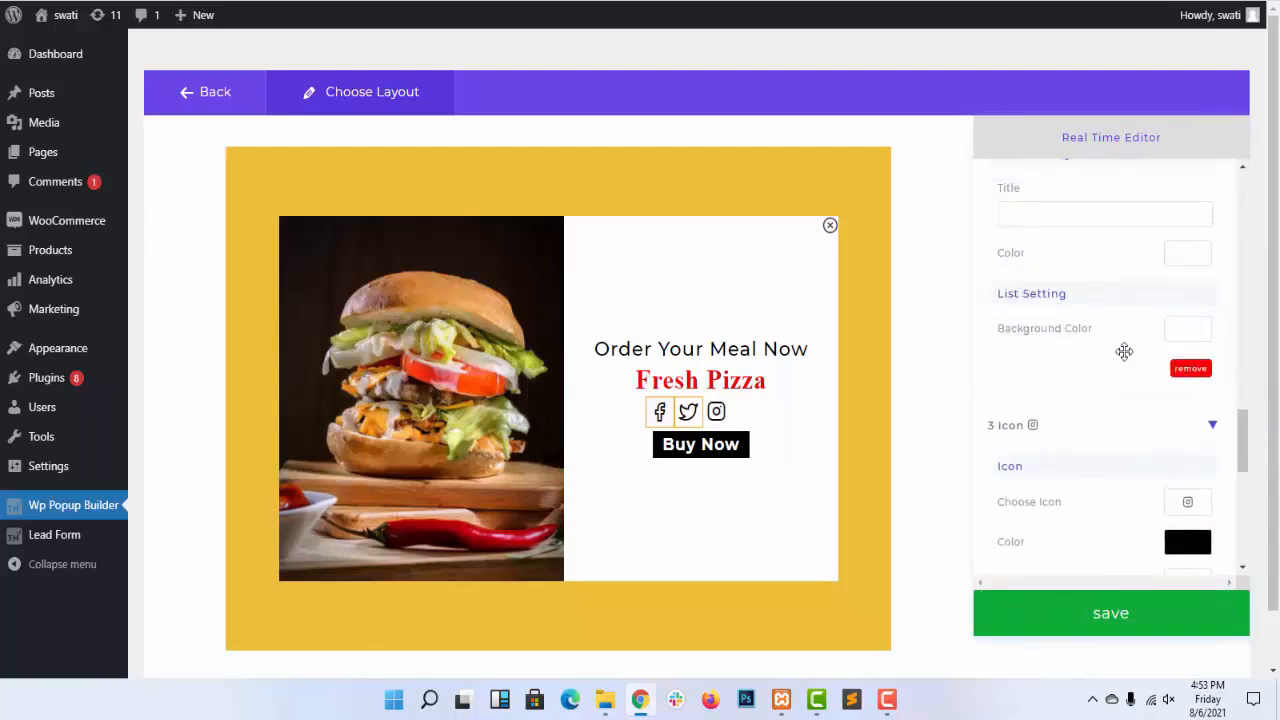
scroll(1124, 351, down, 4)
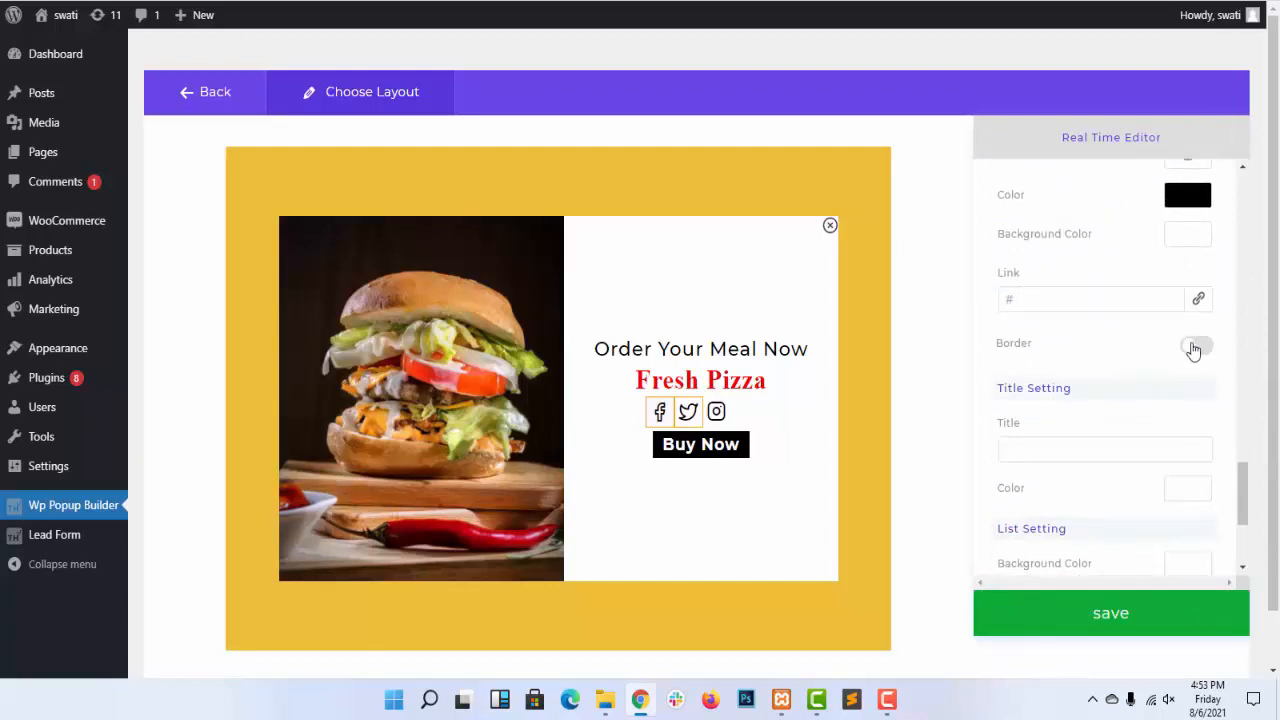
click(1195, 346)
scroll(1137, 357, down, 4)
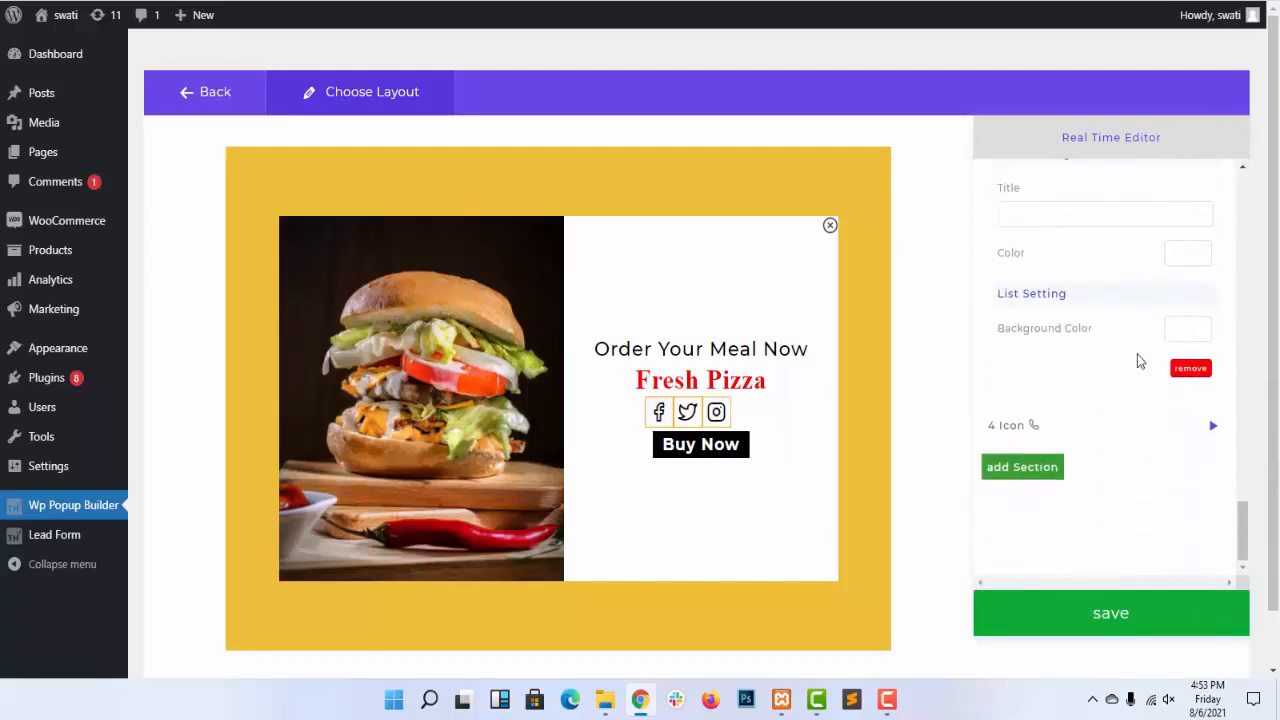
Step: Search the icon library for "Call now" for the fourth item of the icon list
click(1109, 426)
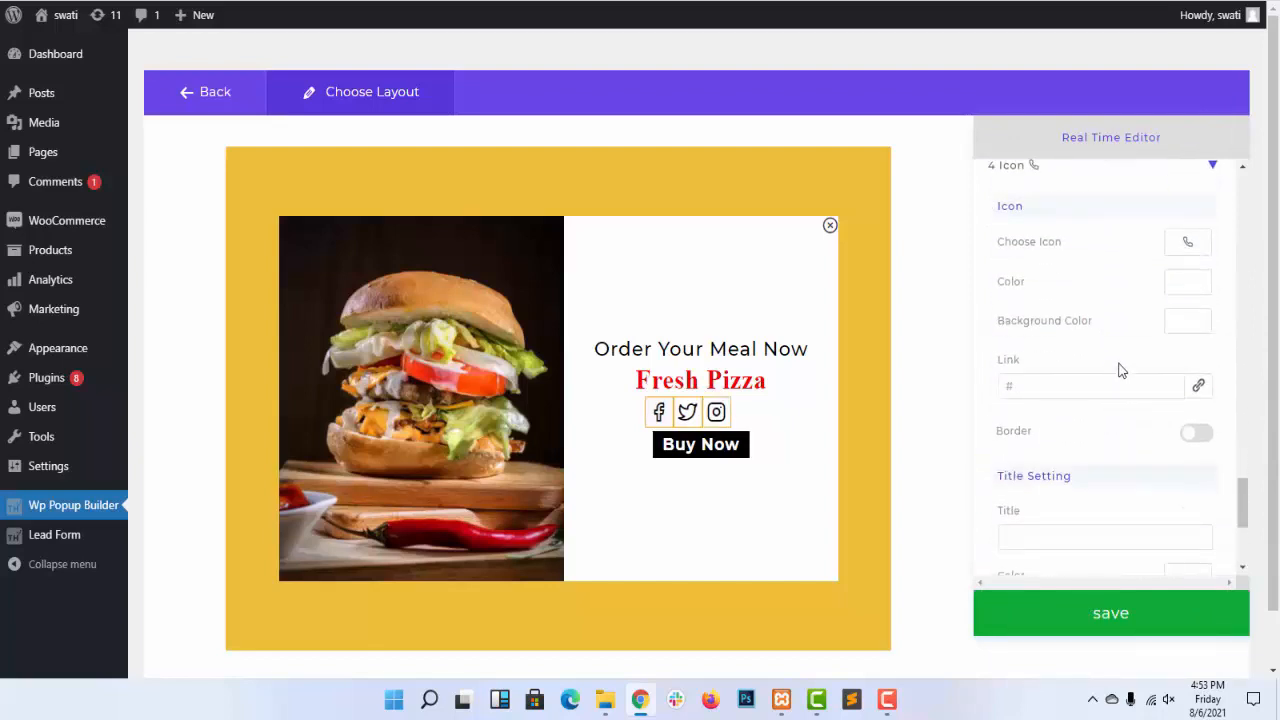
scroll(1140, 360, up, 1)
click(1187, 334)
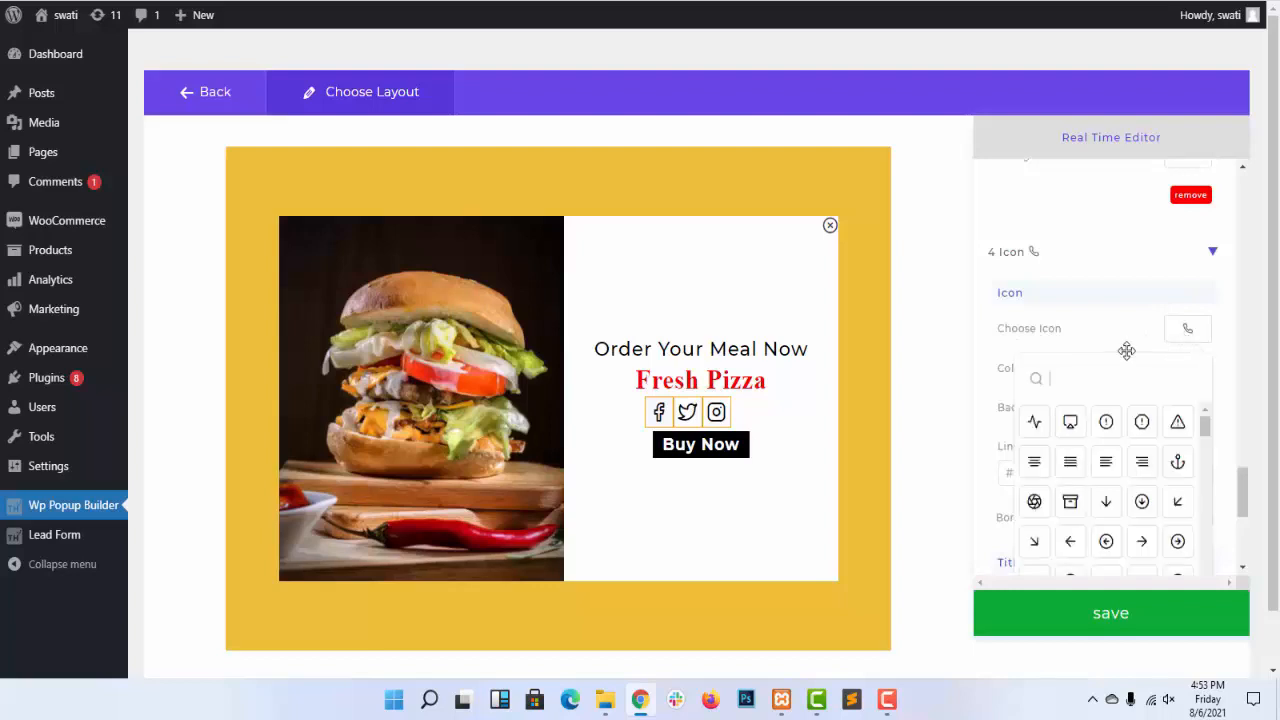
text(Call)
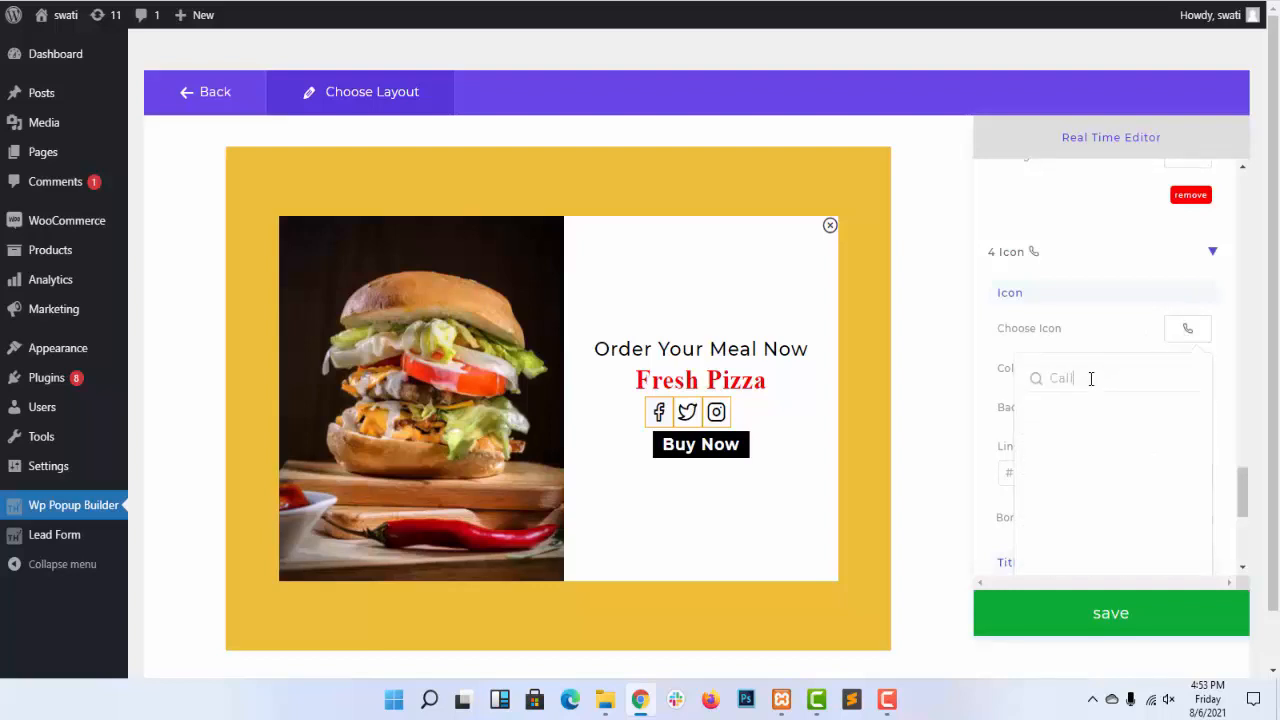
text( now)
click(1129, 335)
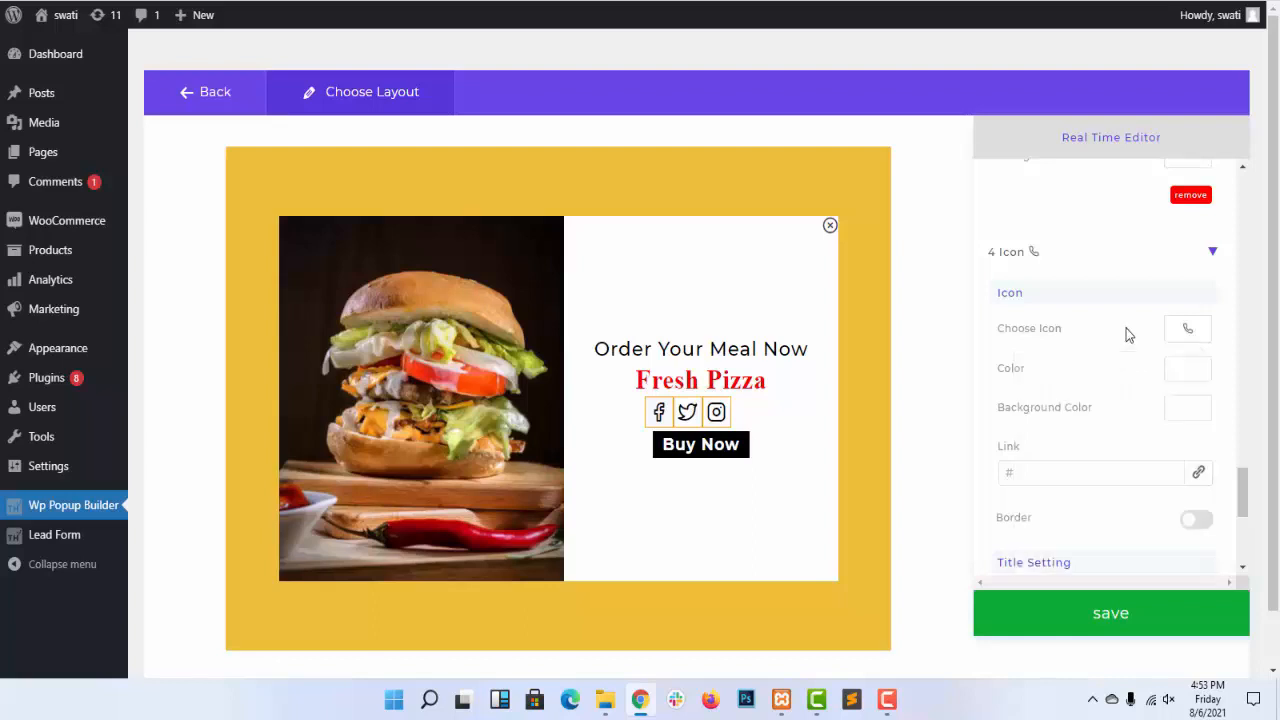
Step: Set the phone icon's color to black and turn on its border
click(1186, 371)
drag(1178, 430, 1099, 481)
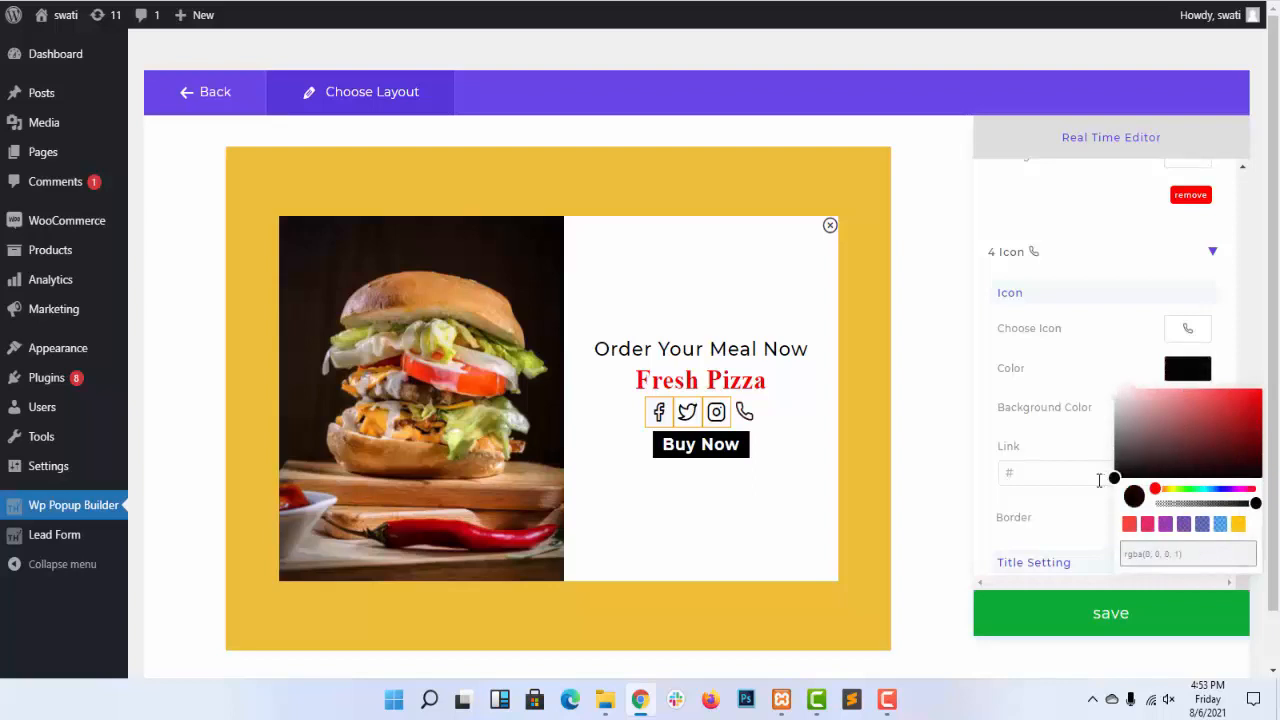
click(1101, 372)
scroll(1143, 441, down, 3)
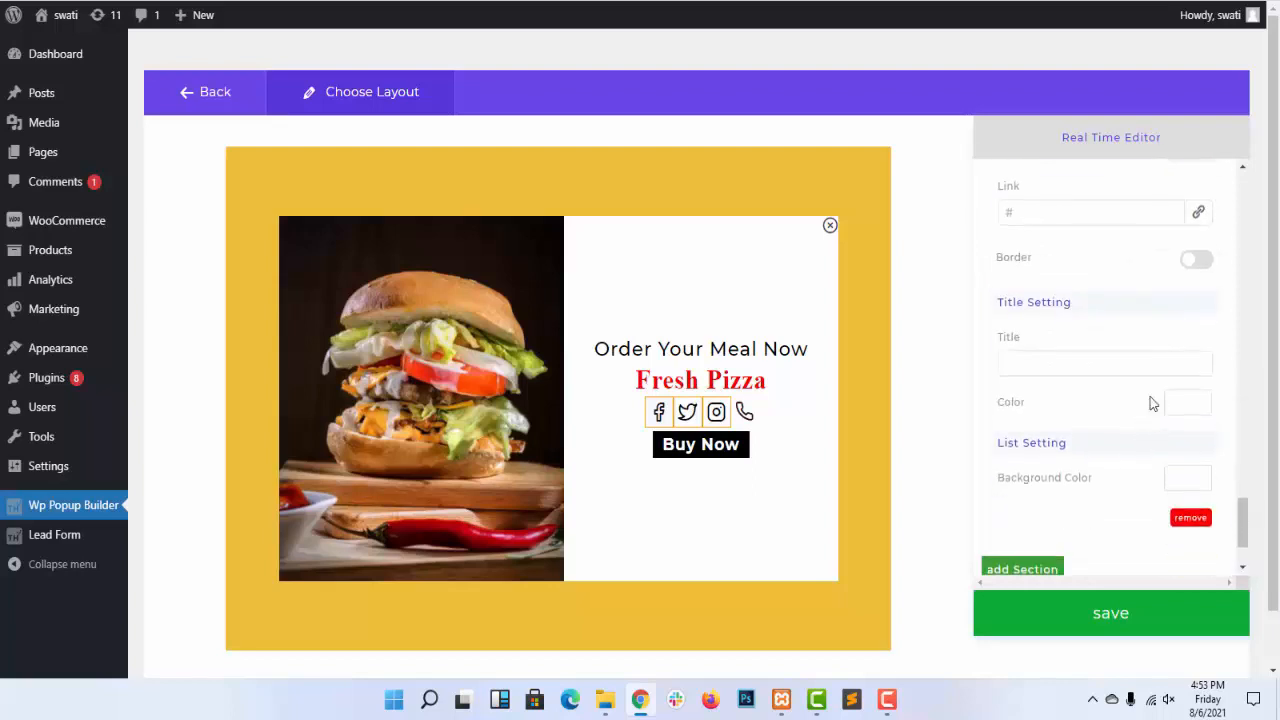
click(1196, 261)
scroll(1151, 429, down, 3)
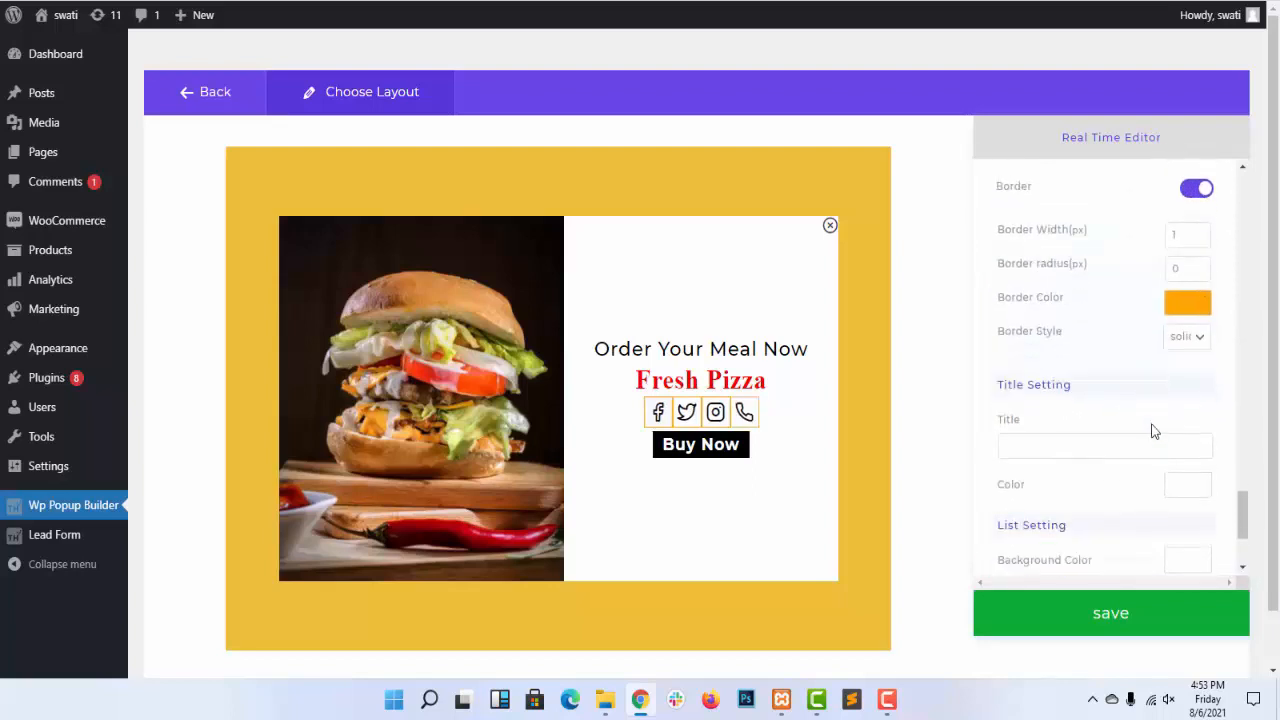
scroll(1152, 425, up, 4)
scroll(1152, 425, up, 2)
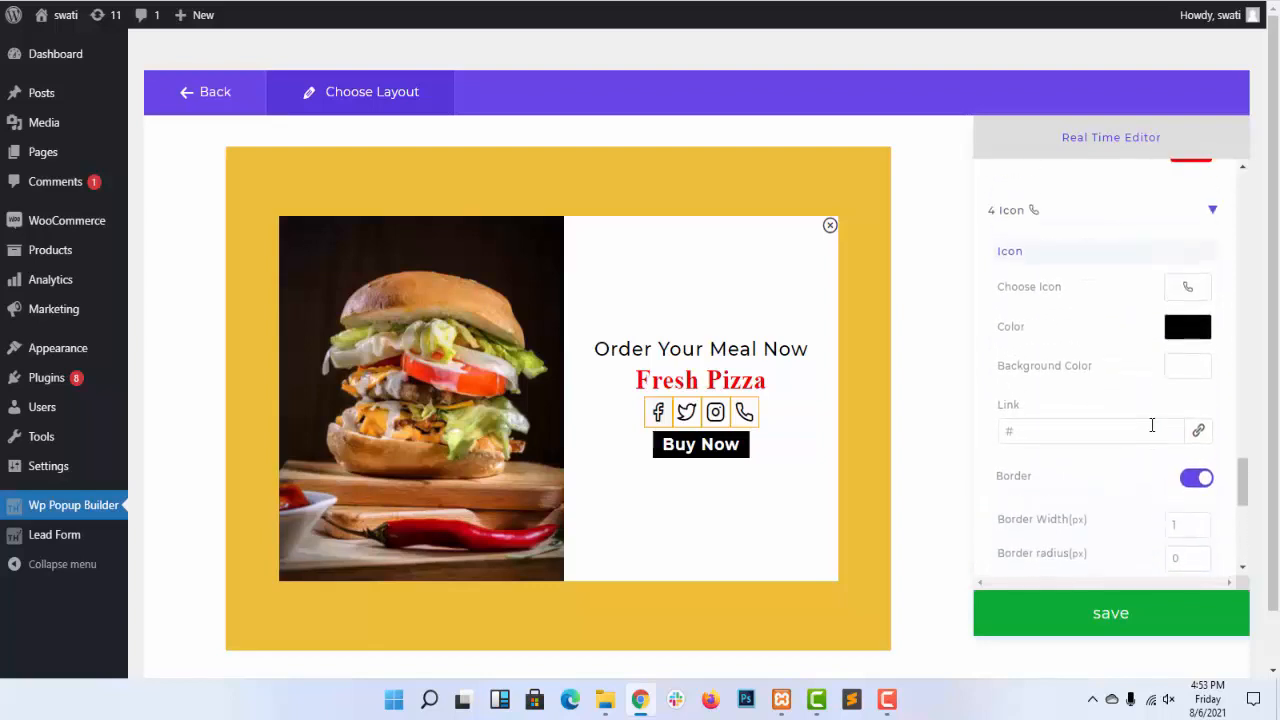
scroll(1151, 426, down, 5)
Step: Add an Icon module below the "Buy Now" button and choose the camera icon for it
scroll(1147, 425, up, 1)
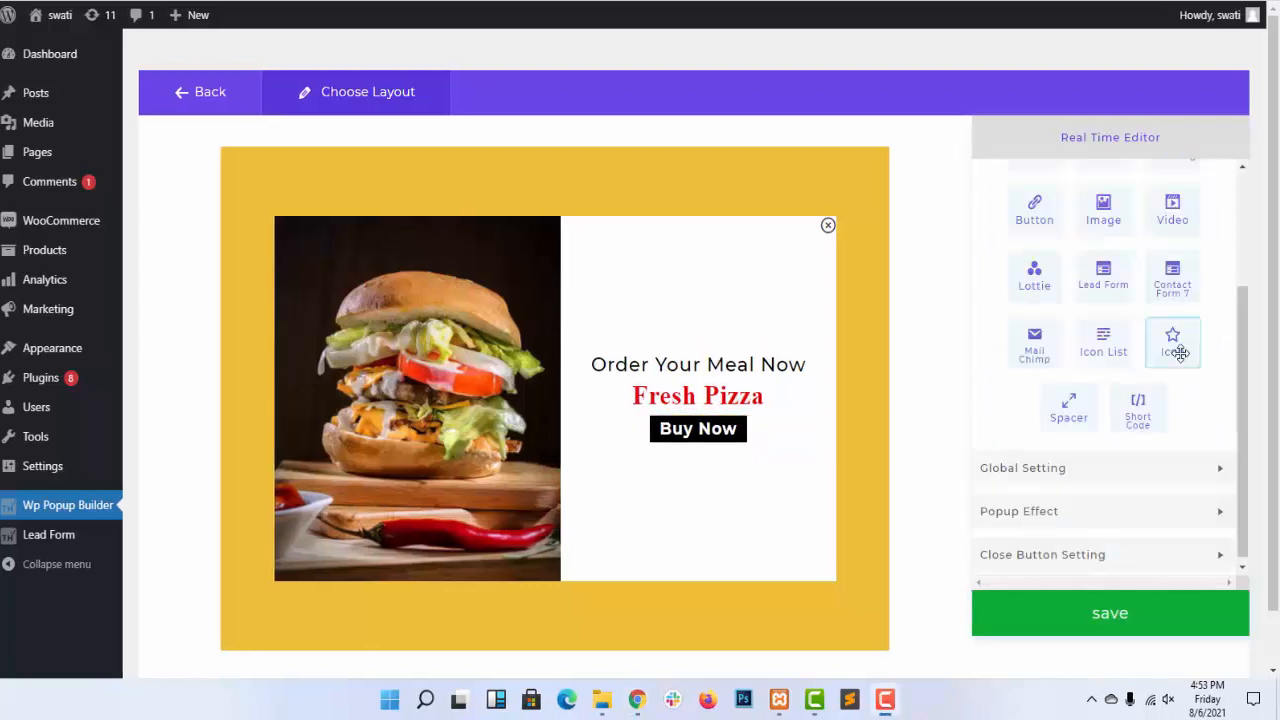
drag(1172, 341, 697, 441)
click(700, 452)
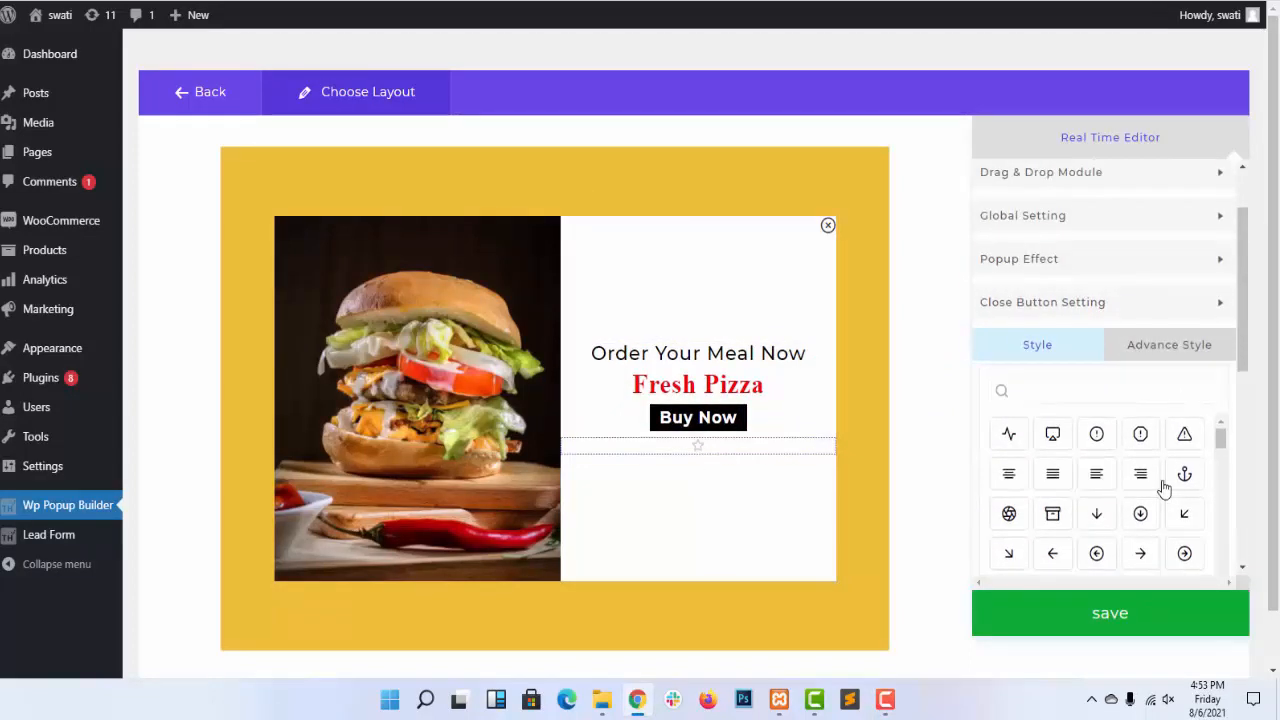
scroll(1161, 482, down, 5)
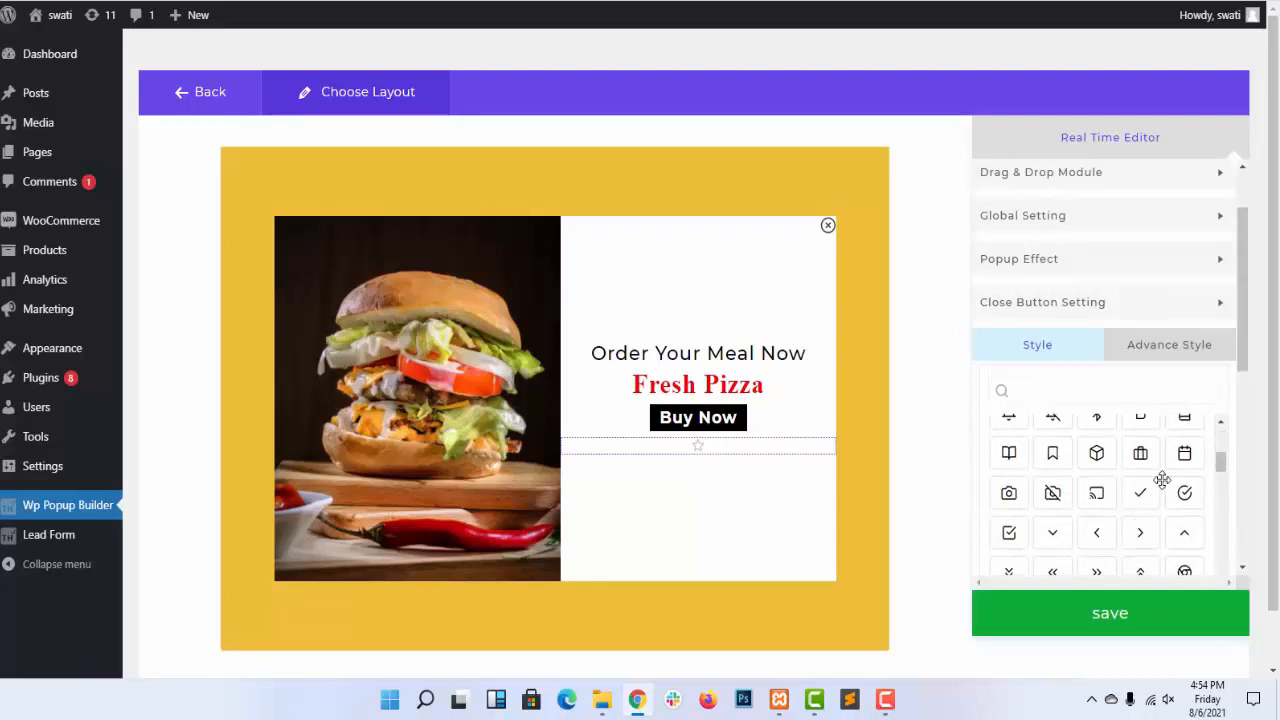
click(1011, 495)
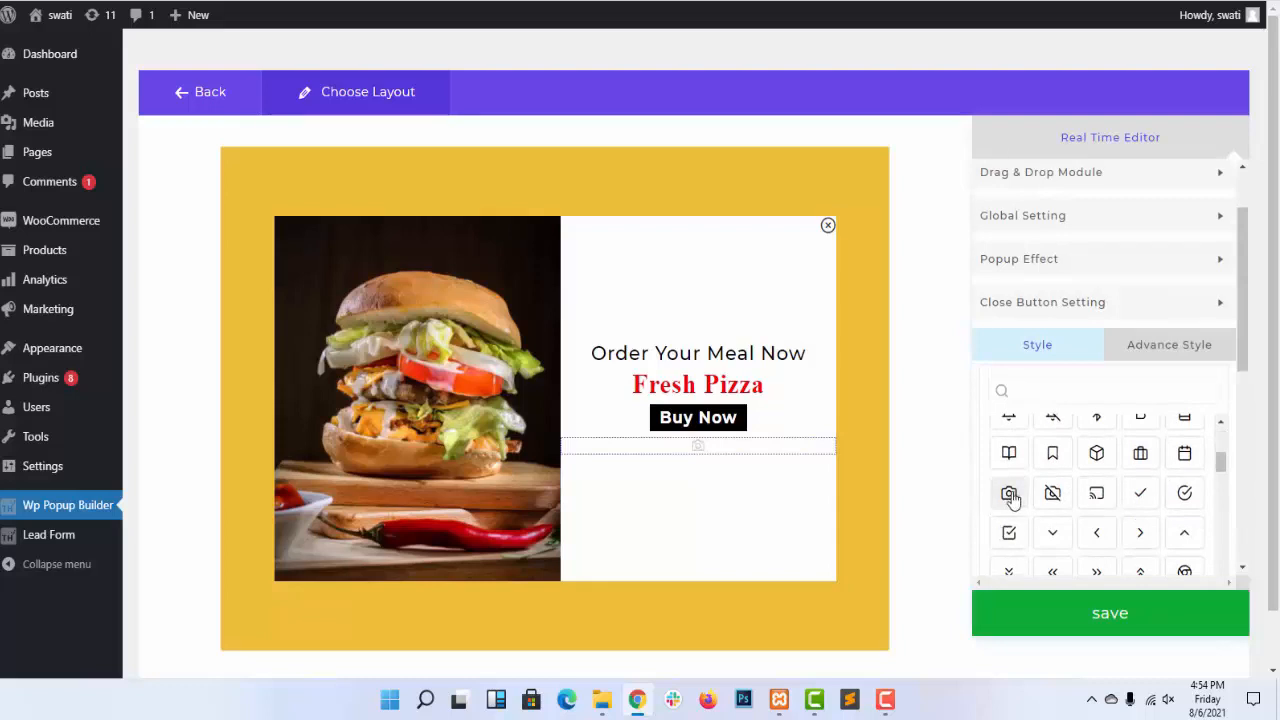
Step: Style the camera icon module with centered alignment, a font weight of 900 and a border
click(1135, 357)
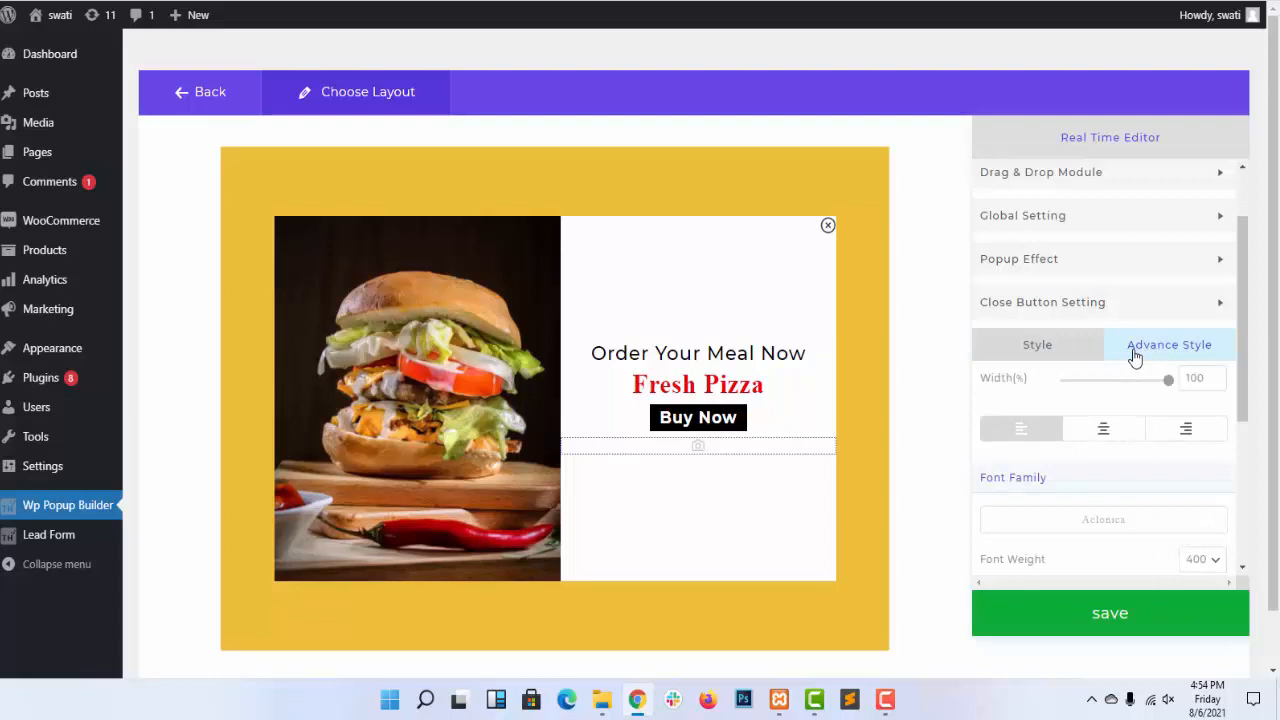
click(1105, 429)
scroll(1110, 425, down, 3)
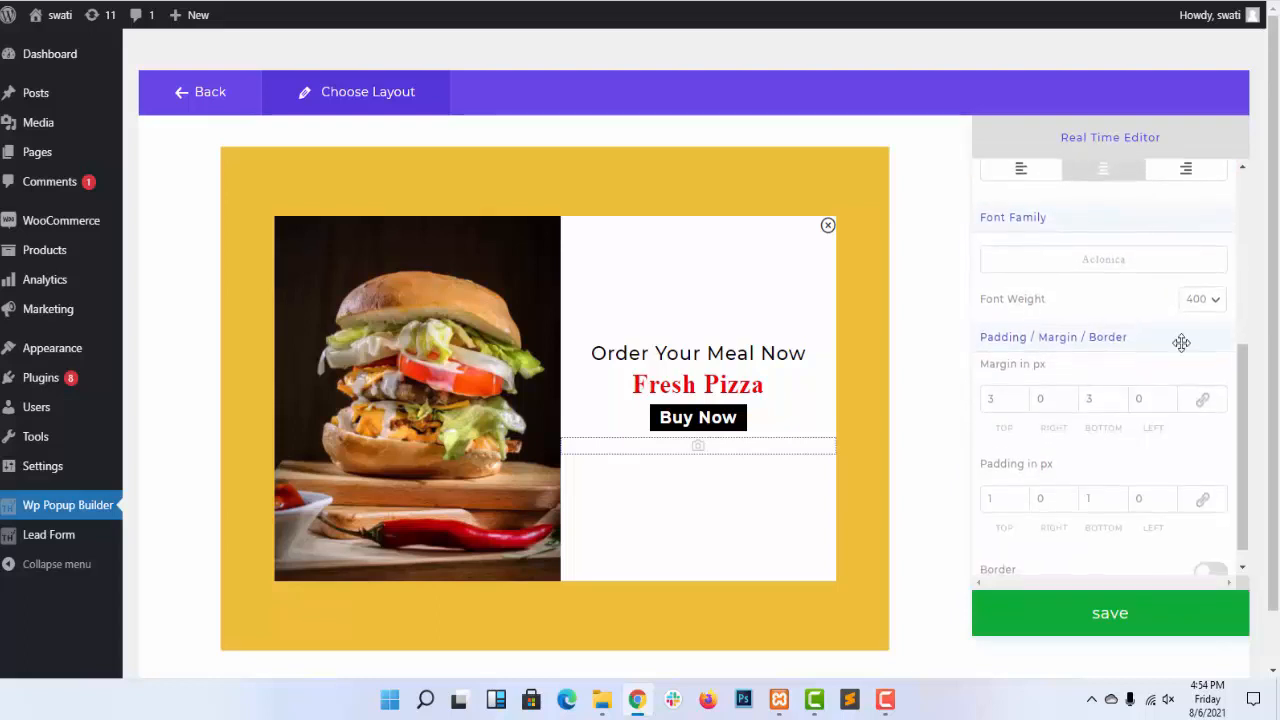
click(1203, 300)
click(1195, 417)
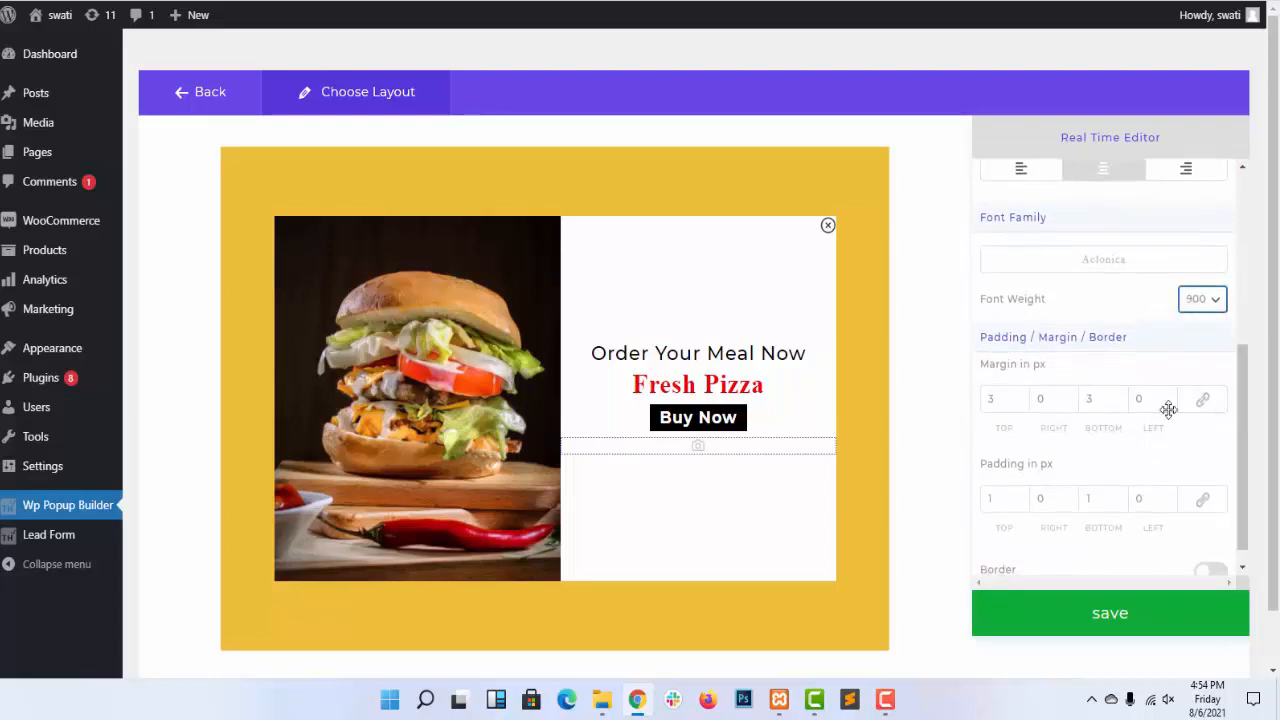
scroll(1136, 430, down, 1)
click(1210, 551)
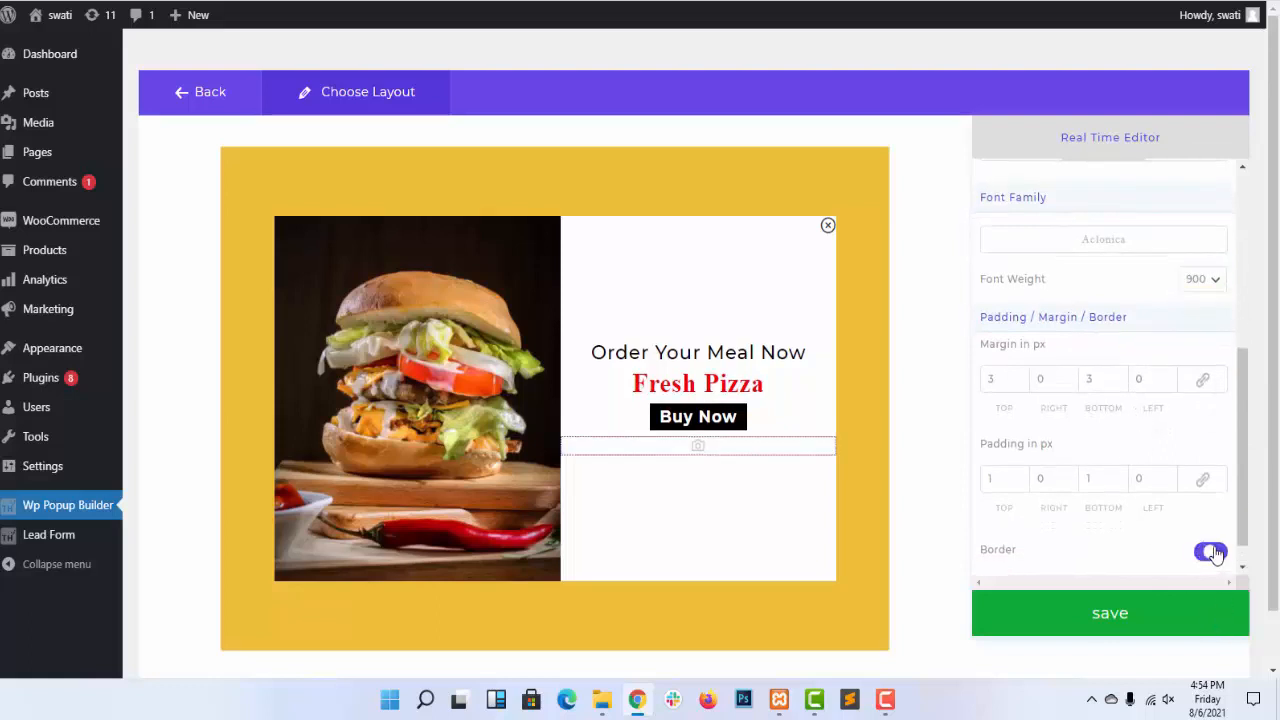
scroll(1137, 471, up, 4)
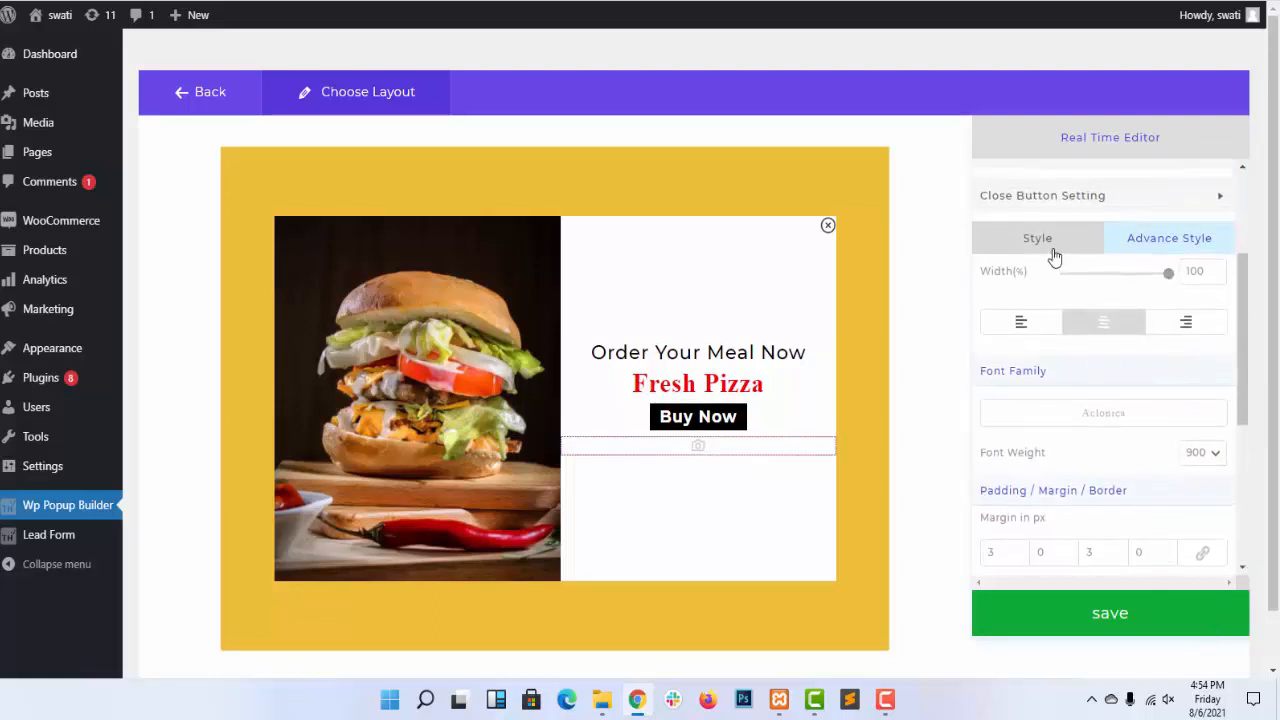
Step: Make the camera icon below the "Buy Now" button bold and set its color to black
click(1052, 250)
scroll(1117, 434, down, 3)
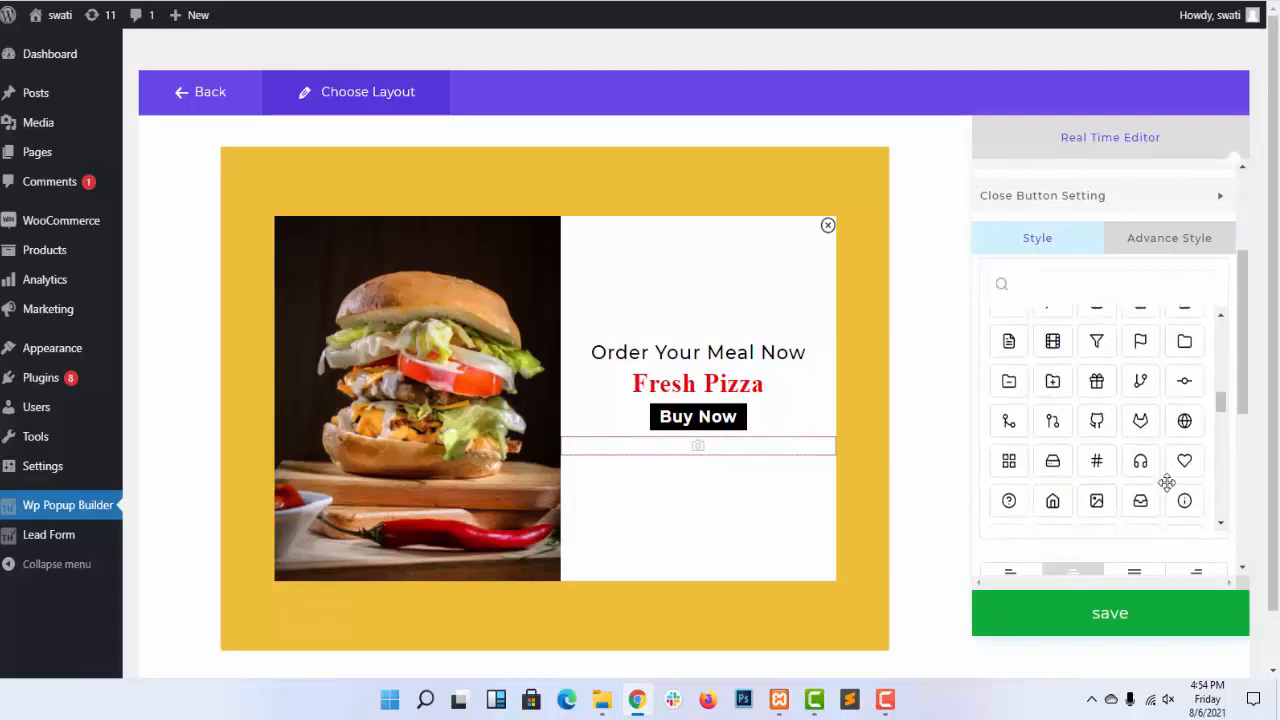
scroll(1167, 483, down, 2)
scroll(1249, 484, down, 4)
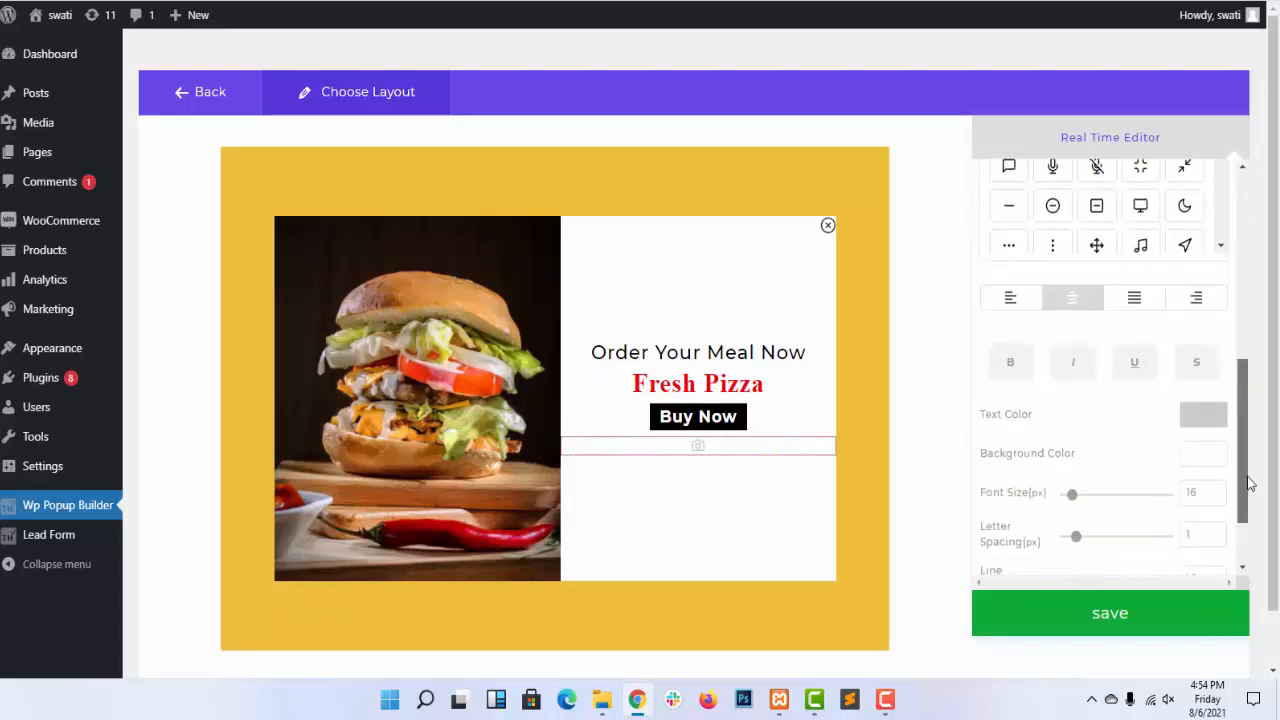
drag(1249, 484, 1250, 516)
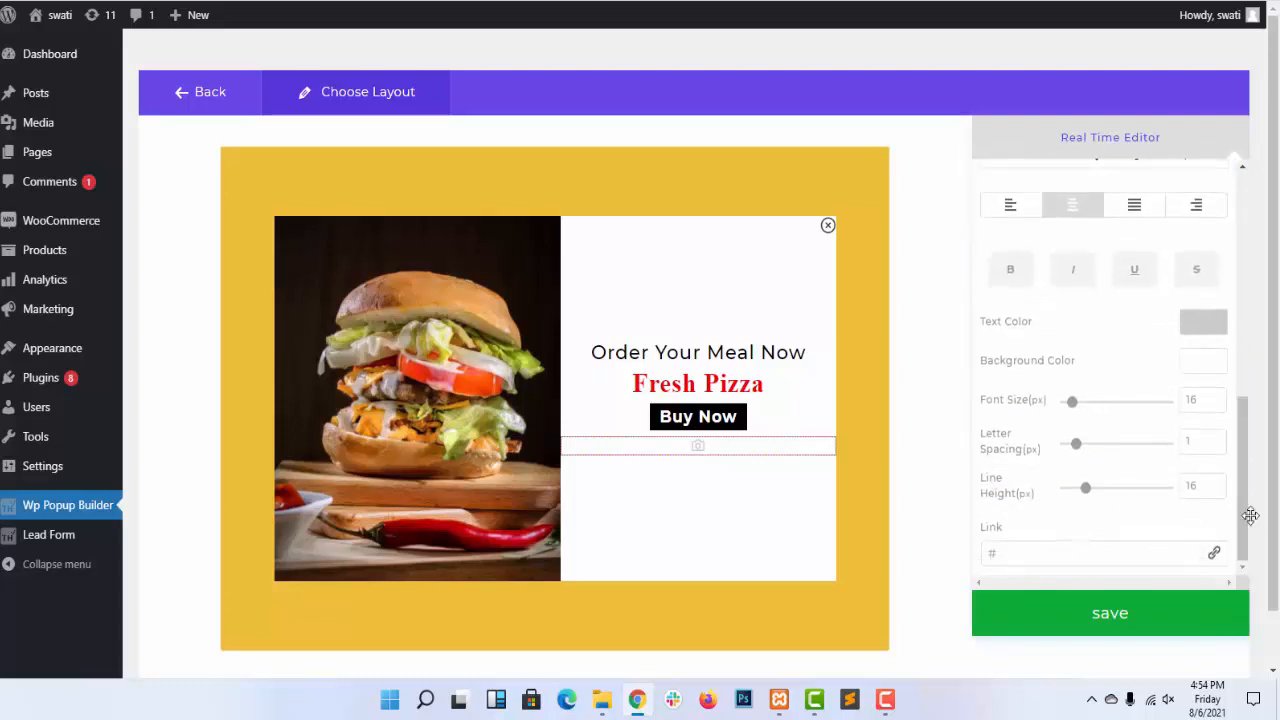
click(1008, 270)
click(1225, 330)
click(1149, 450)
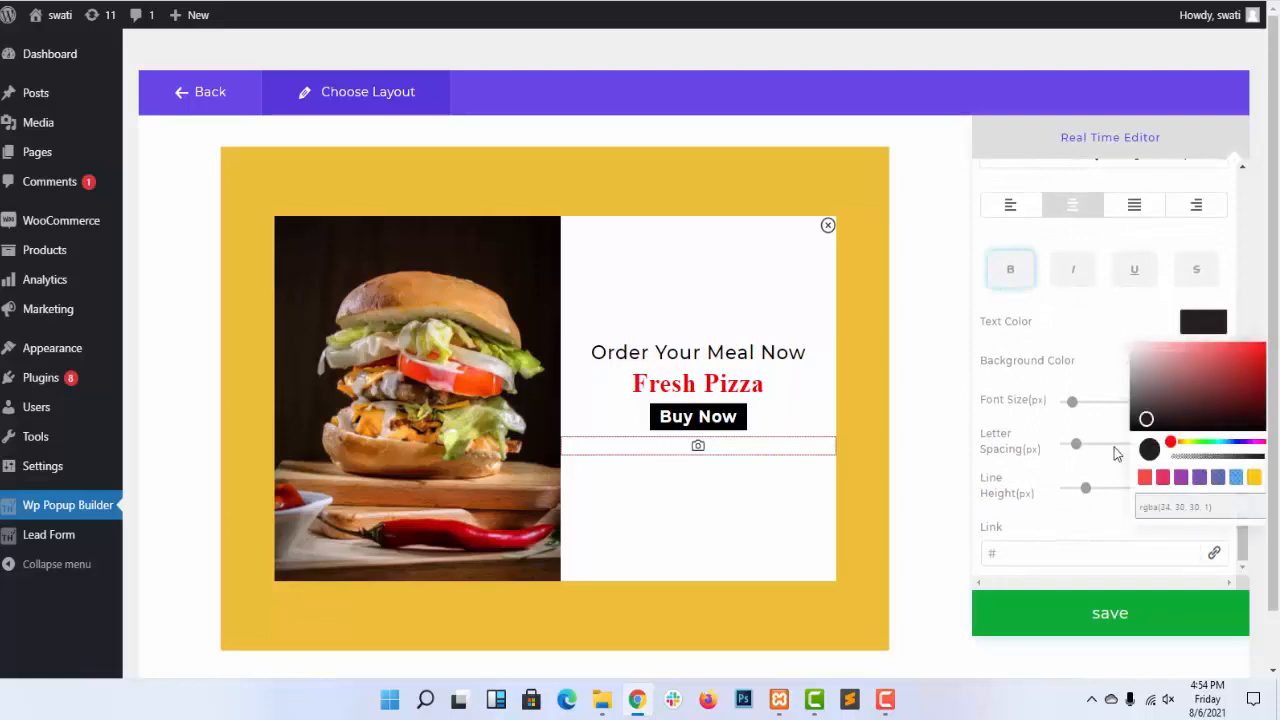
click(1106, 350)
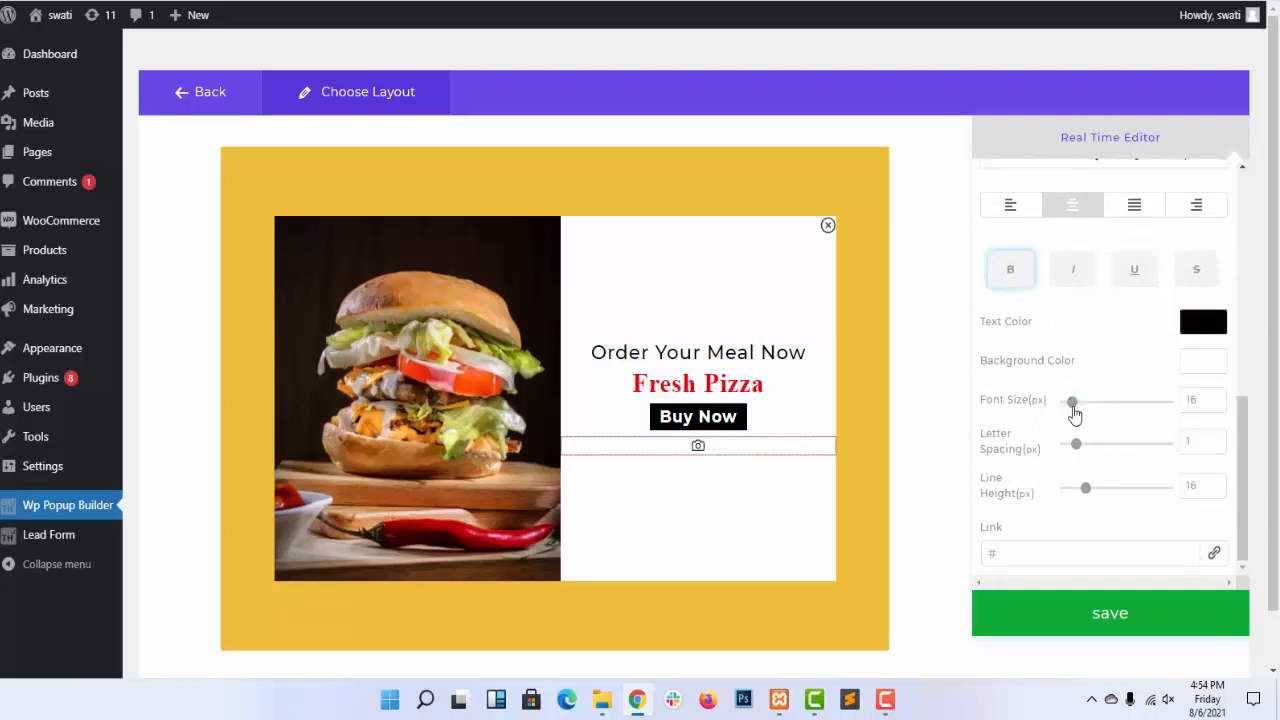
Step: Set the camera icon's font size to 72 px and its letter spacing to 4 px
drag(1073, 412, 1136, 404)
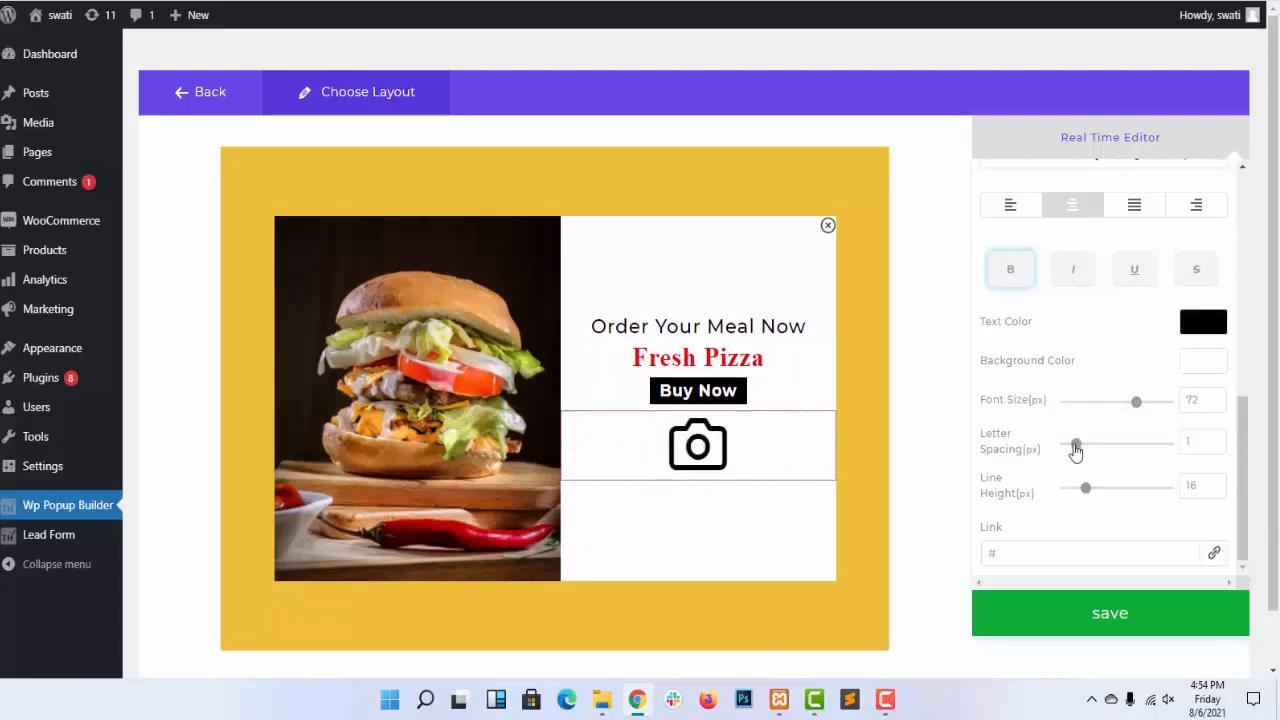
drag(1075, 452, 1081, 451)
scroll(1182, 520, down, 1)
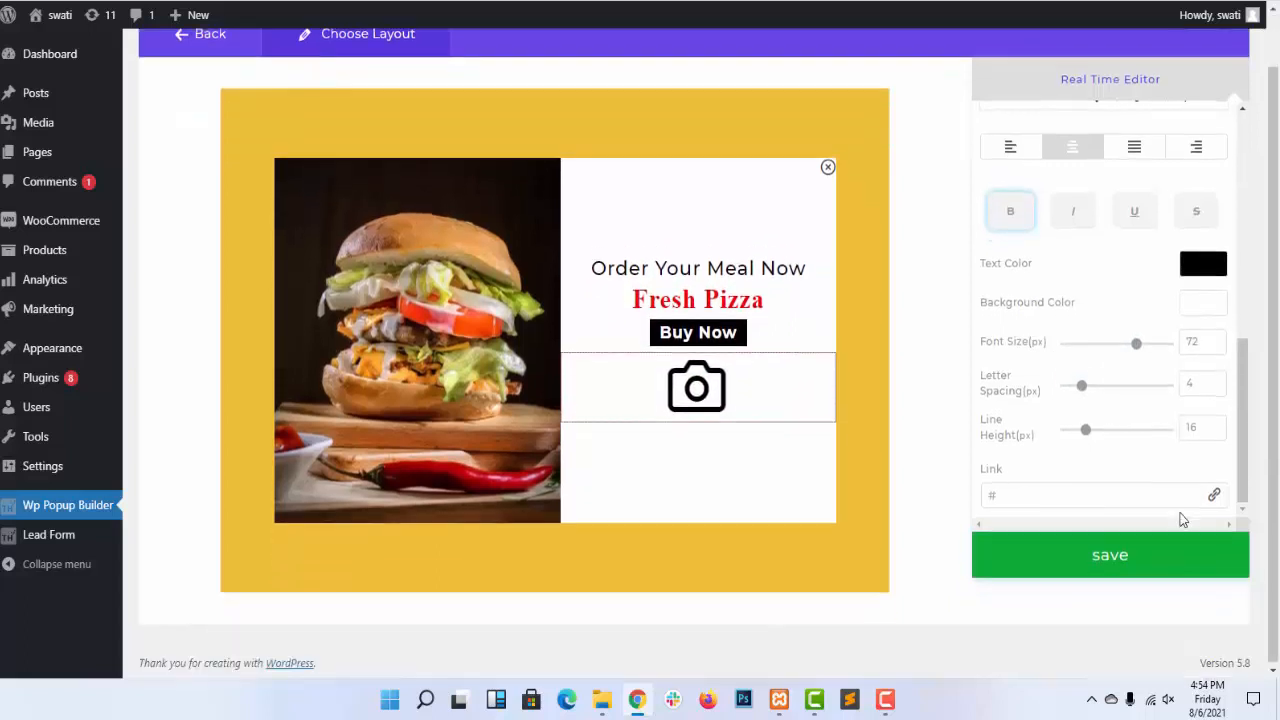
scroll(1123, 480, up, 3)
scroll(757, 372, up, 1)
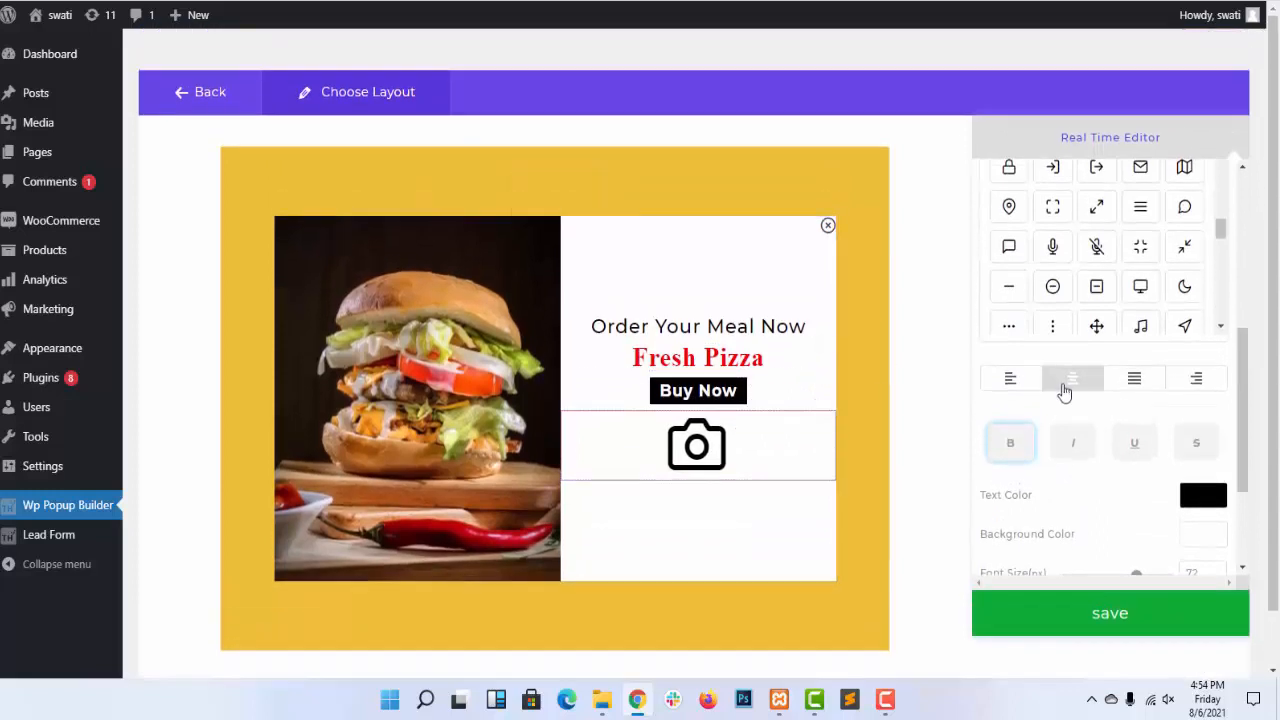
scroll(1064, 391, up, 1)
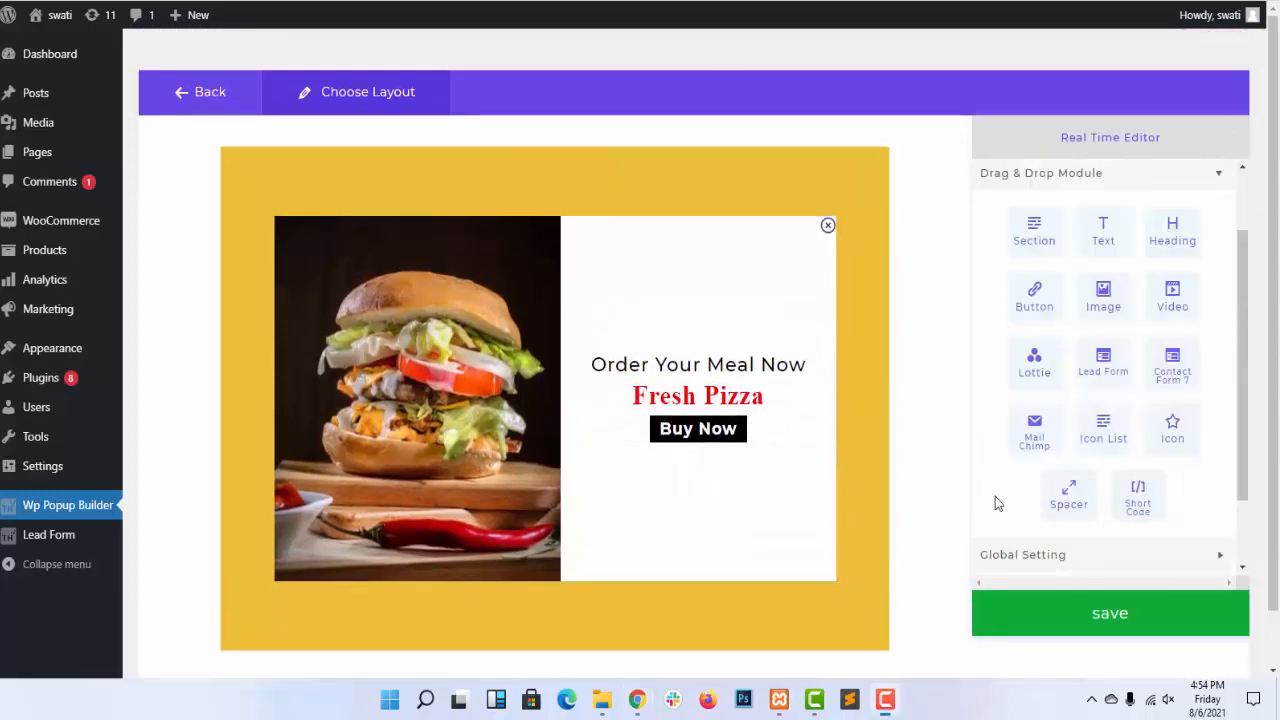
Step: Insert a Spacer module between the "Fresh Pizza" text and the "Buy Now" button and slightly reduce its height
drag(1068, 493, 702, 398)
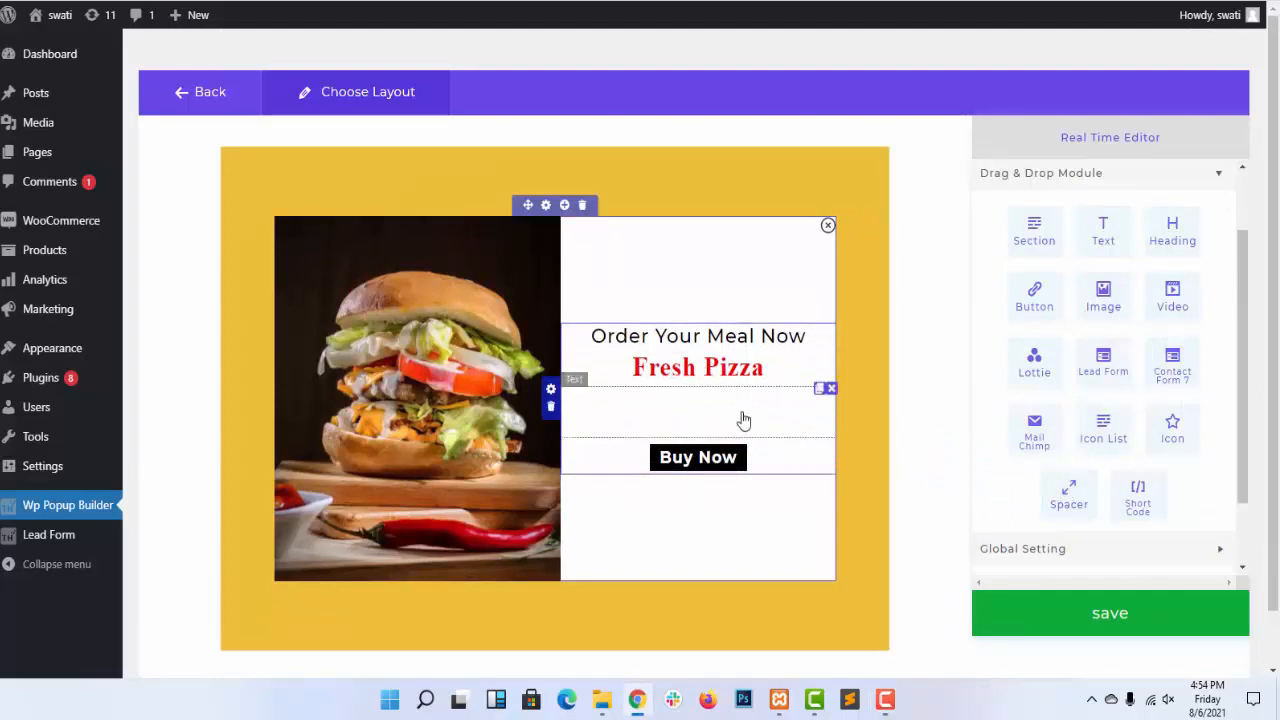
click(743, 420)
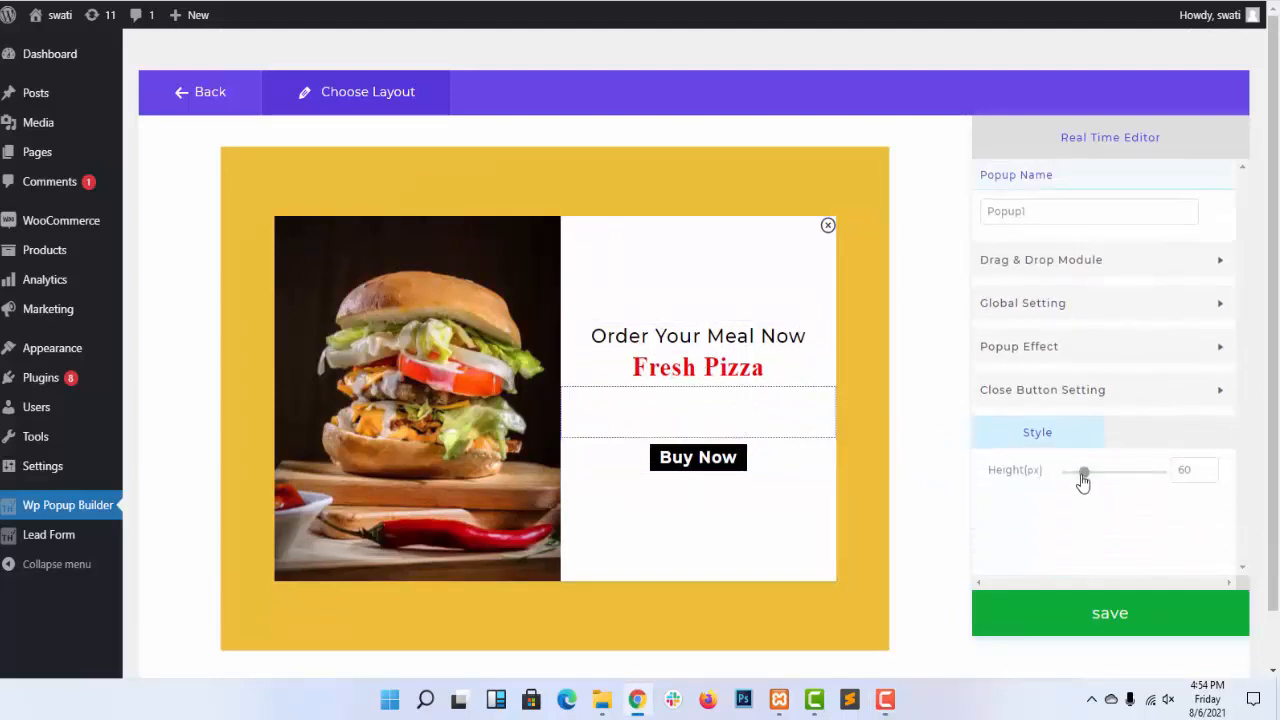
drag(1083, 482, 1080, 478)
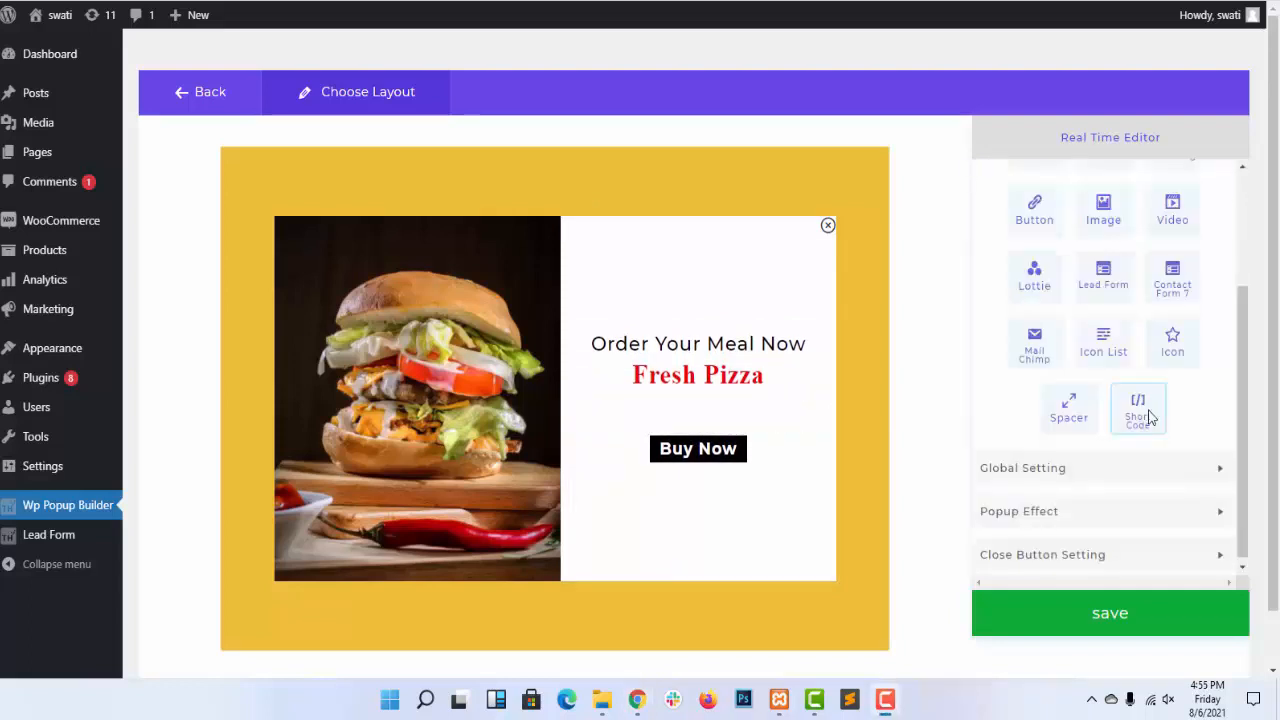
Step: Add a Short Code module below the "Buy Now" button and enter [products] as its shortcode
drag(1145, 408, 766, 471)
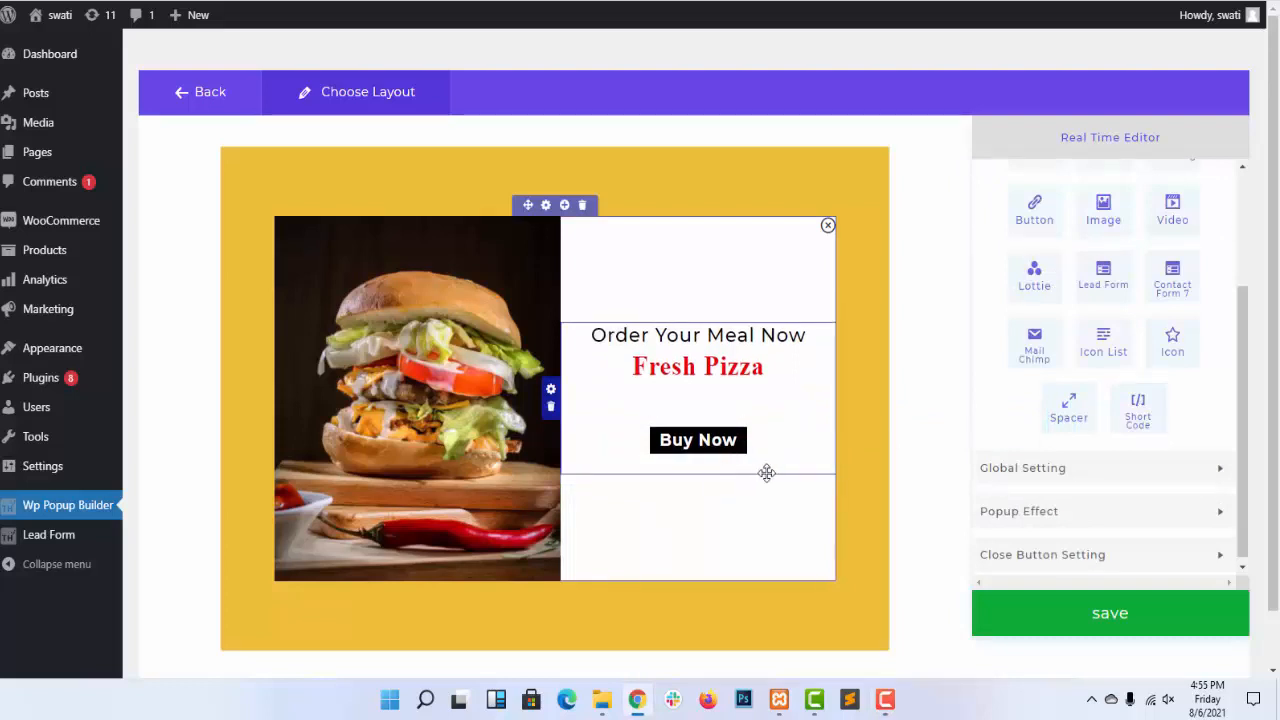
click(736, 467)
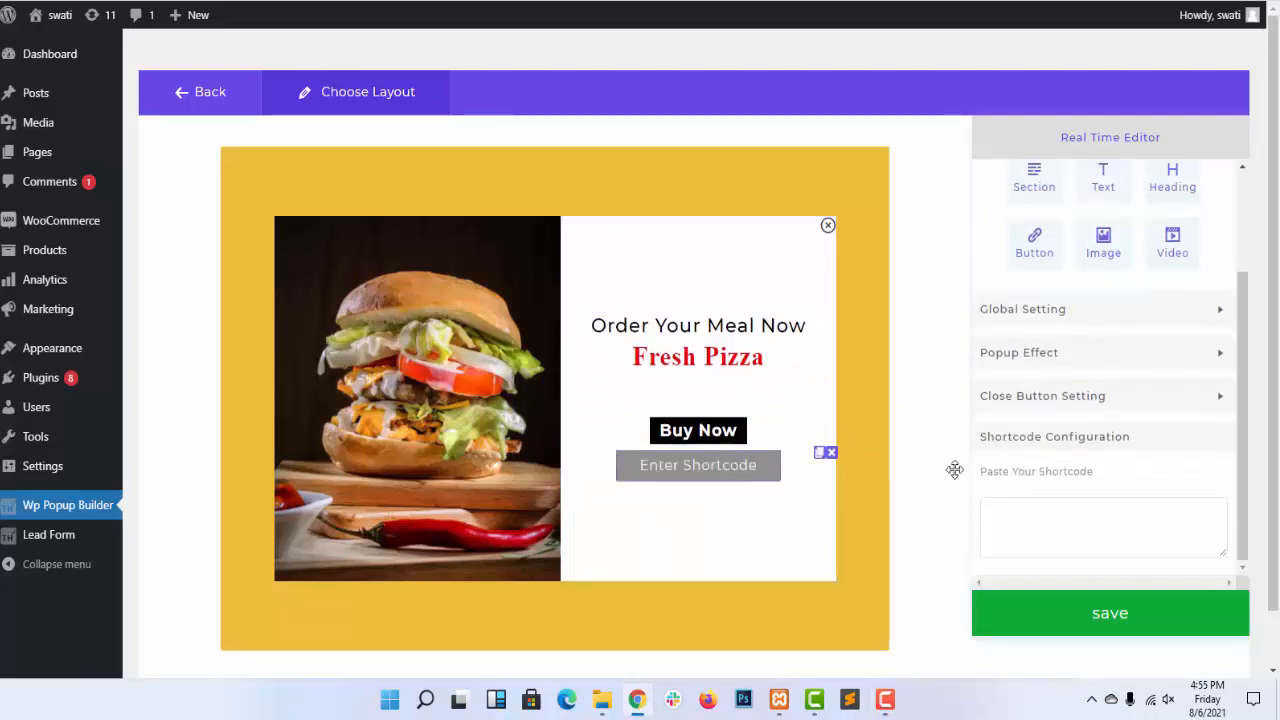
click(1027, 505)
text([products])
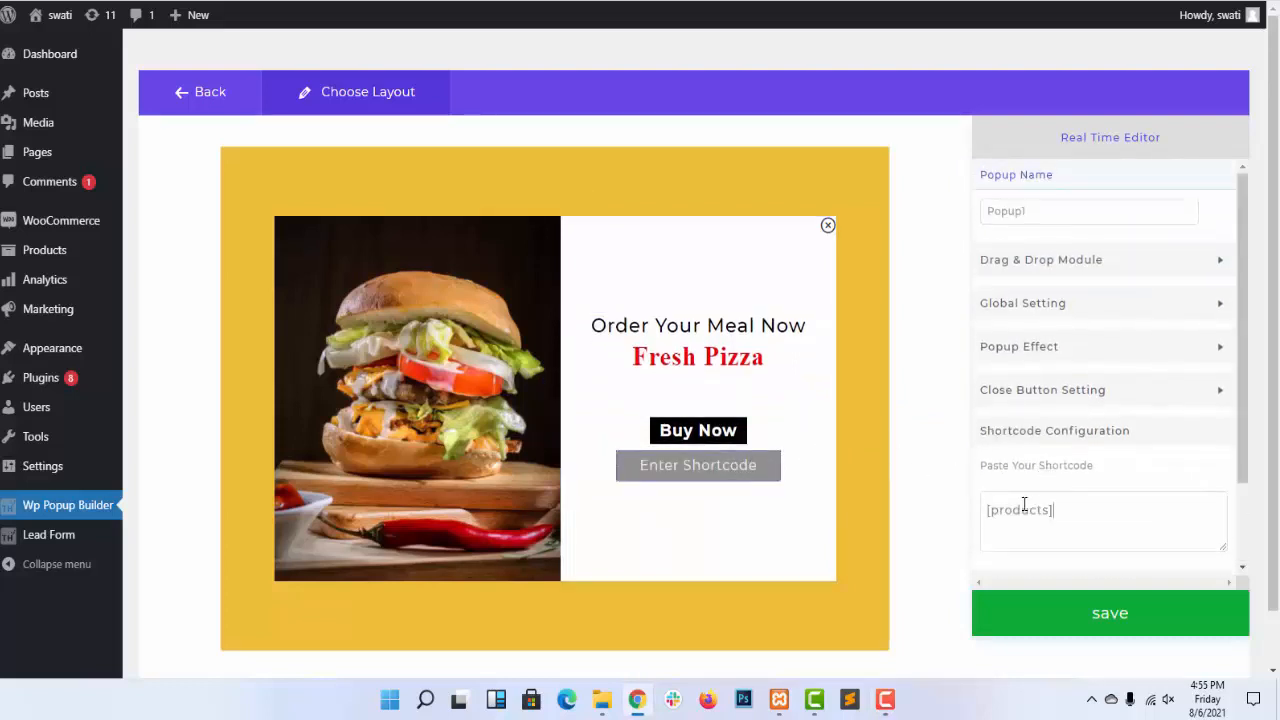